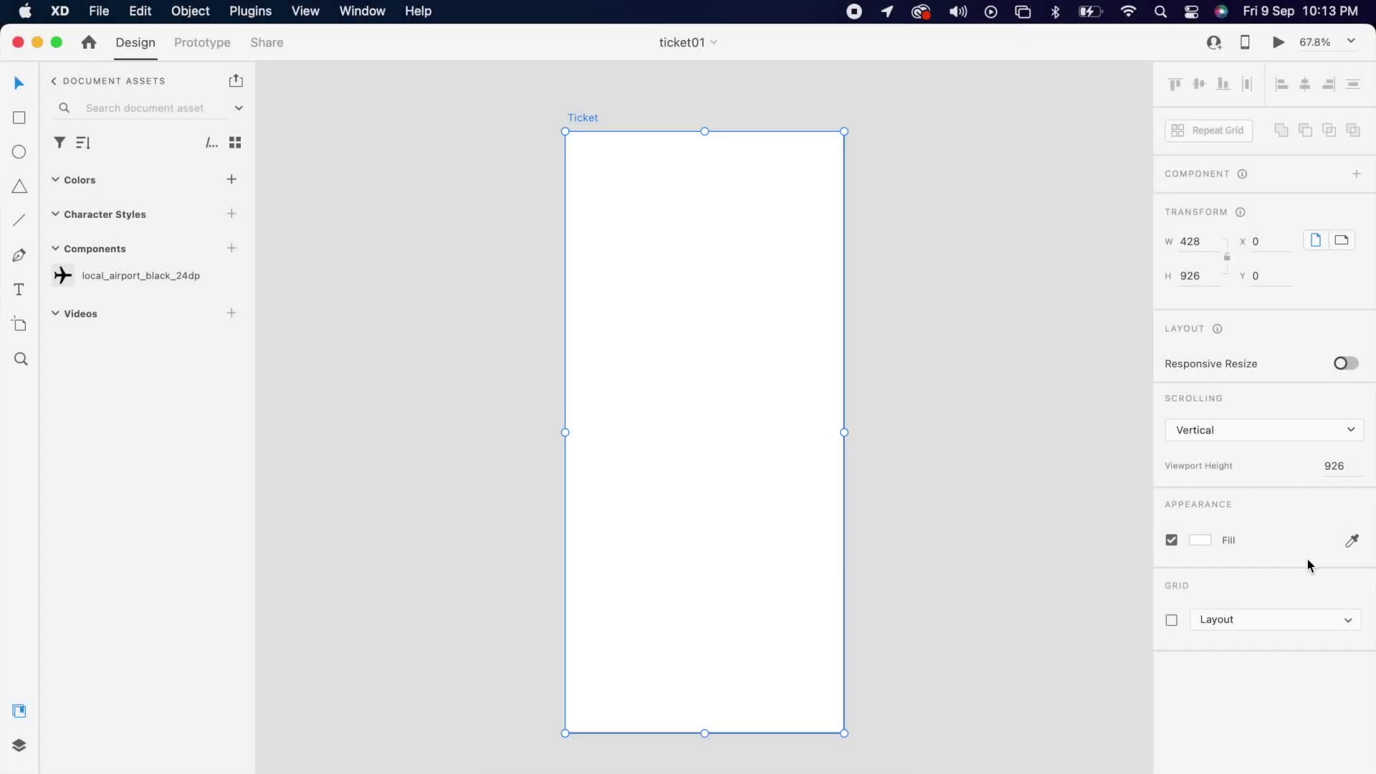
Fill the Ticket artboard with a bright purple
{"action": "left_click", "coordinate": [1200, 540]}
{"action": "left_click", "coordinate": [1137, 488]}
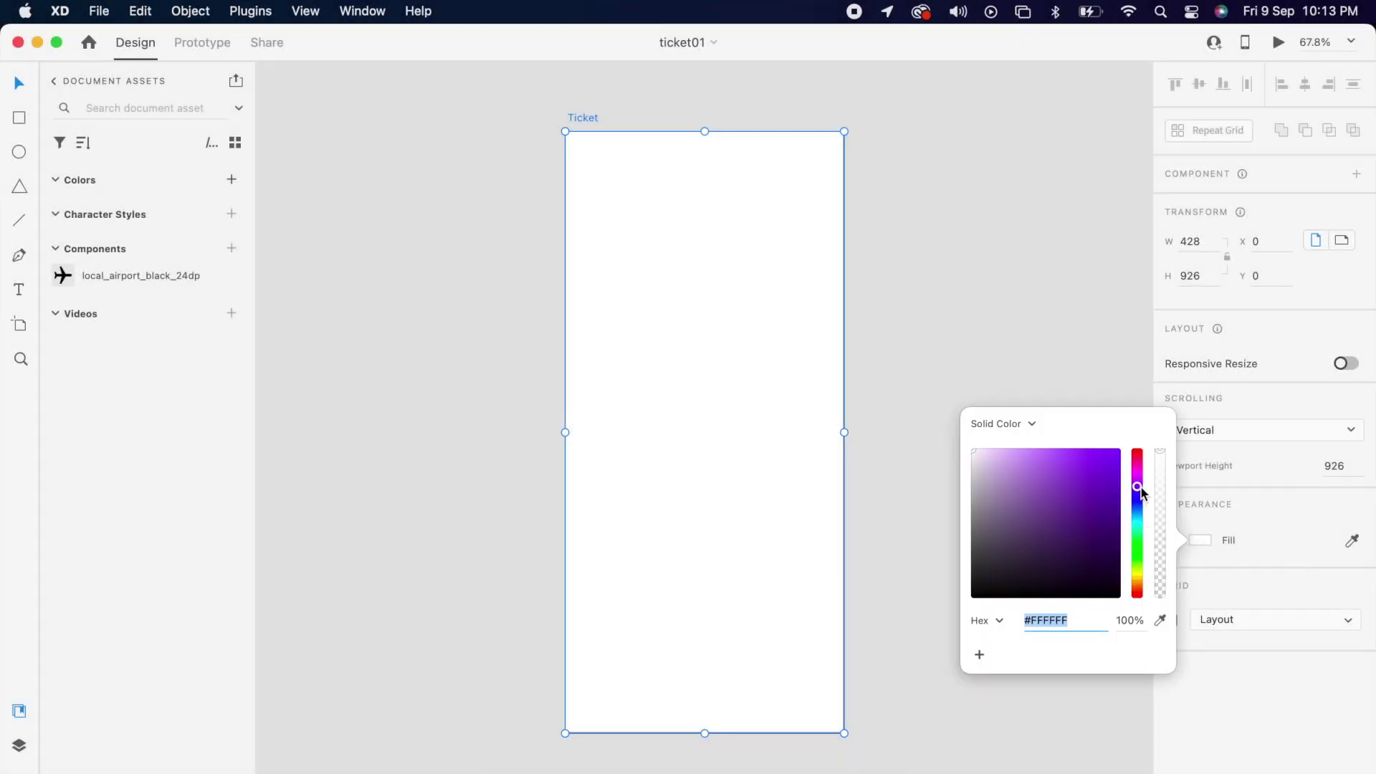
{"action": "left_click", "coordinate": [1080, 477]}
{"action": "left_click_drag", "start_coordinate": [1087, 469], "coordinate": [1112, 445]}
{"action": "left_click", "coordinate": [985, 337]}
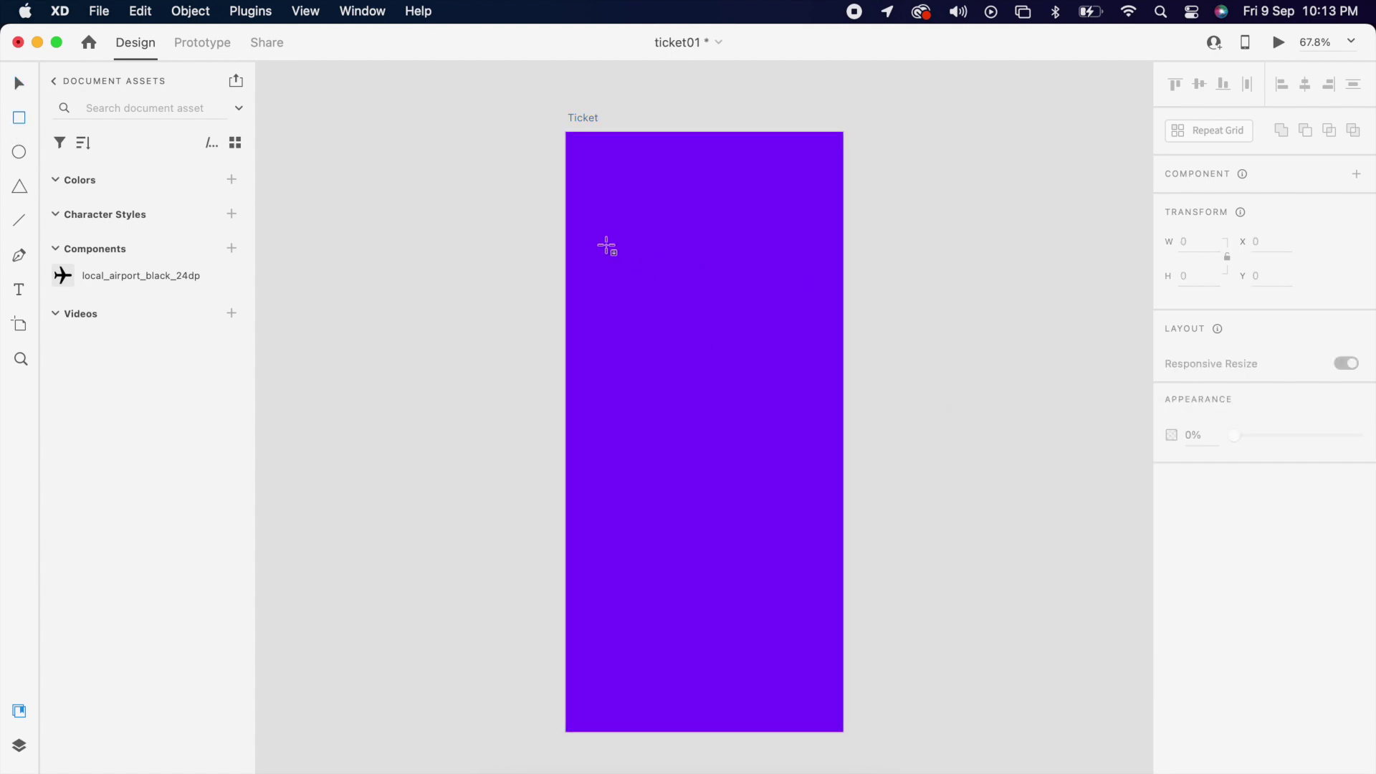
Draw a white rectangle 360 wide, centred horizontally and vertically on the artboard
{"action": "left_click_drag", "start_coordinate": [600, 235], "coordinate": [826, 322]}
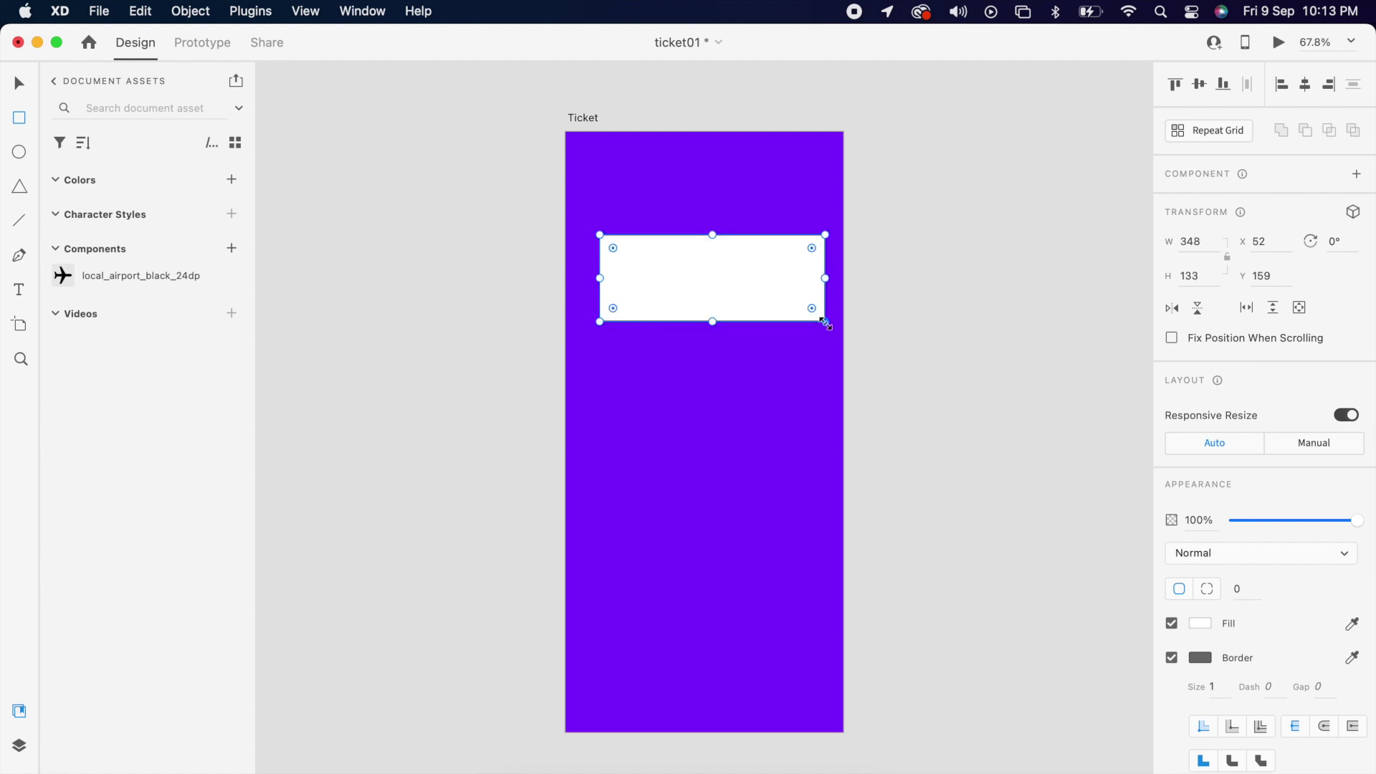
{"action": "type", "text": "360"}
{"action": "key", "text": "Return"}
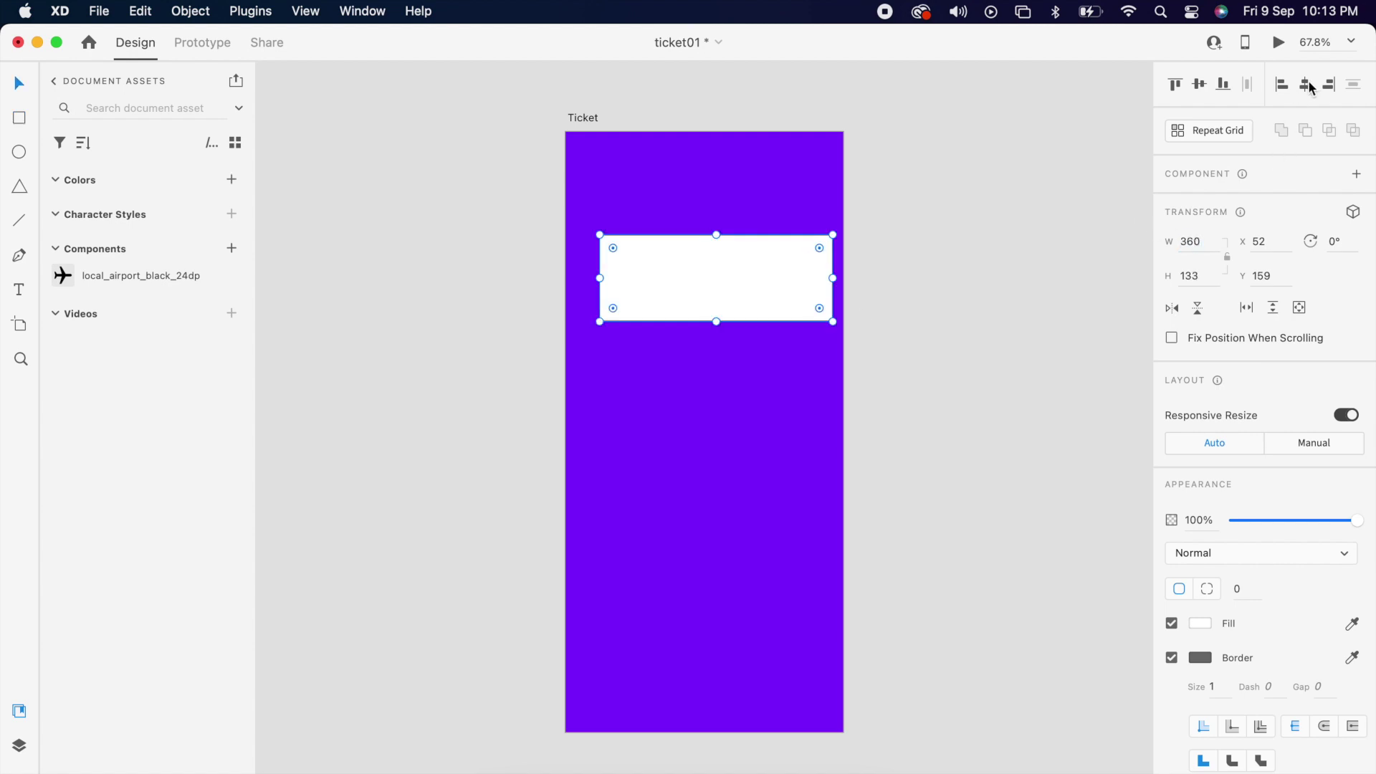
{"action": "left_click", "coordinate": [1307, 85]}
{"action": "left_click", "coordinate": [1198, 85]}
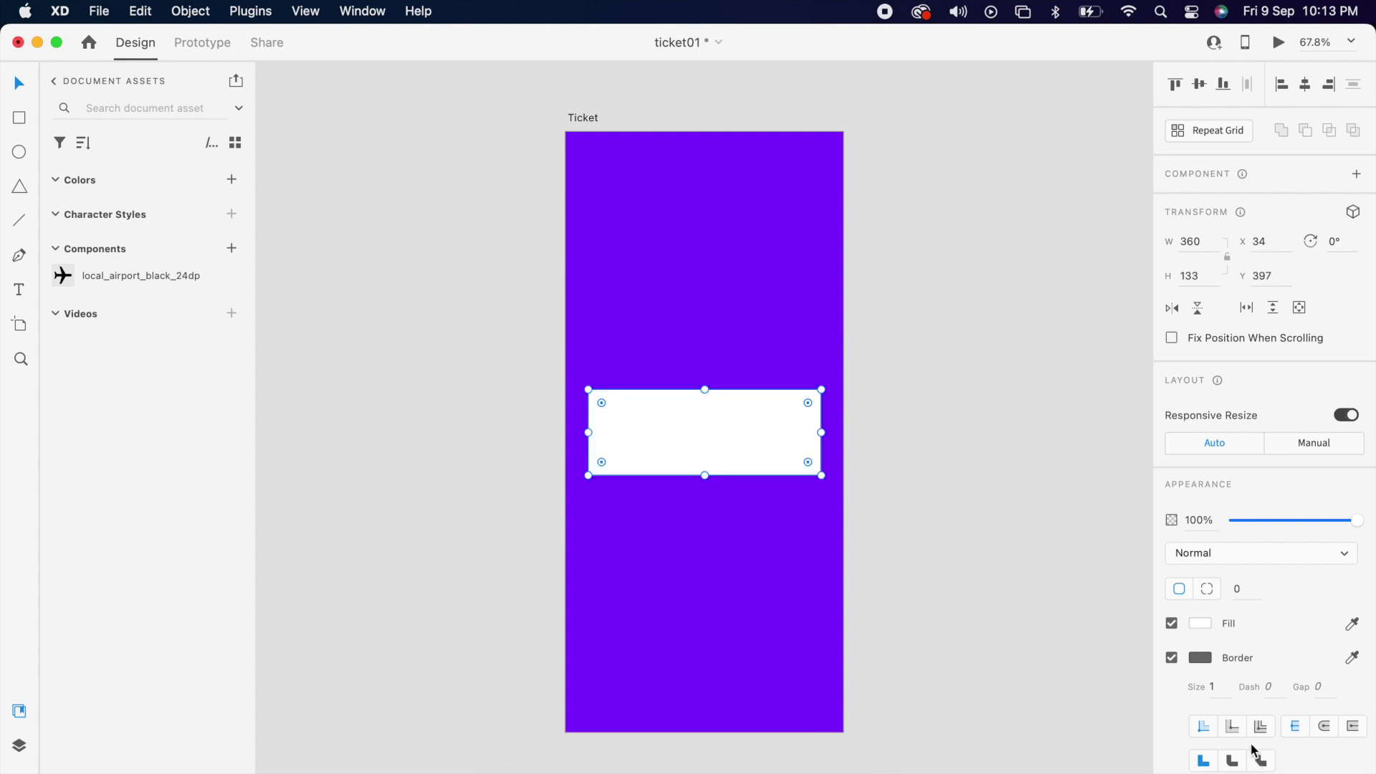
Give the card a corner radius of 10, remove its border, and move it upward
{"action": "left_click", "coordinate": [1243, 591]}
{"action": "type", "text": "10"}
{"action": "key", "text": "Return"}
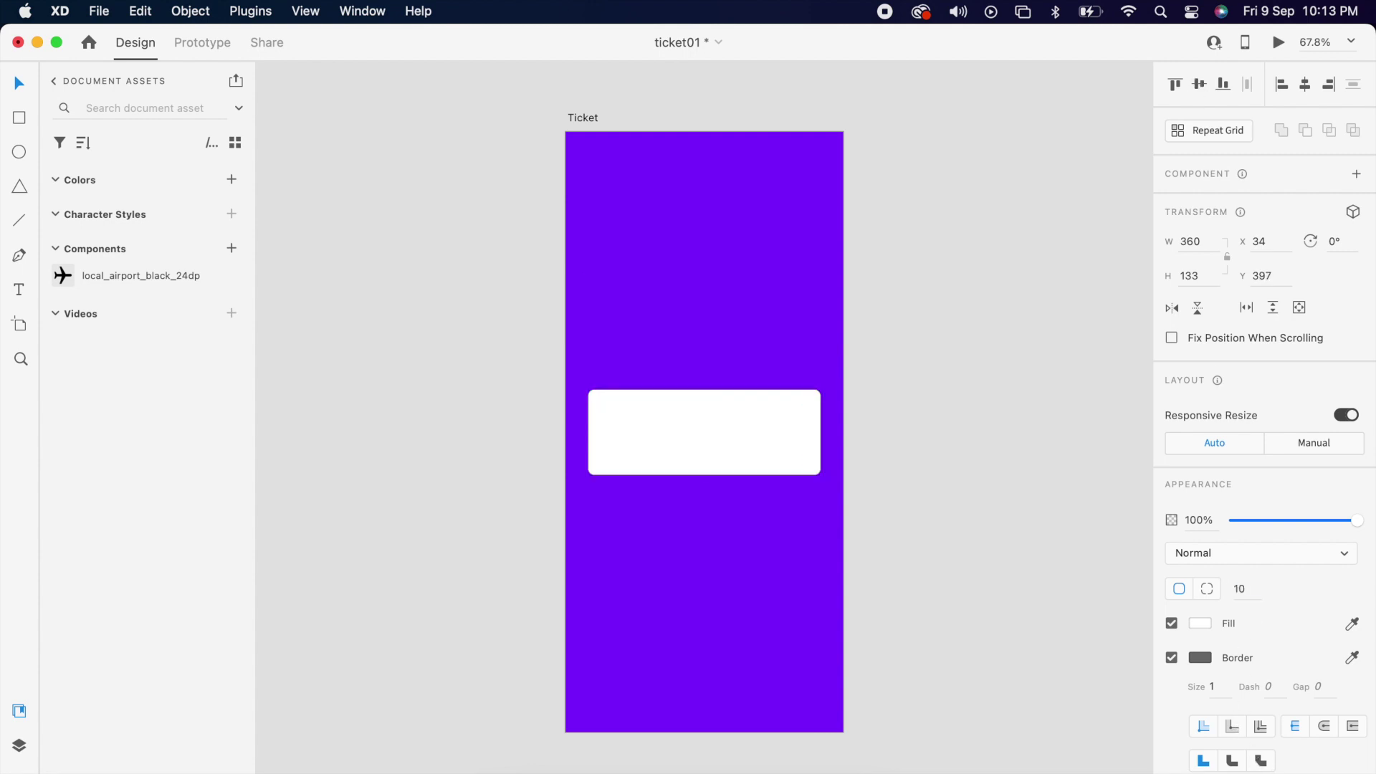
{"action": "left_click", "coordinate": [1174, 657]}
{"action": "left_click_drag", "start_coordinate": [702, 463], "coordinate": [694, 351]}
{"action": "left_click", "coordinate": [970, 317]}
{"action": "scroll", "coordinate": [724, 323], "scroll_direction": "up", "scroll_amount": 3}
Add 'BLR' text on the card in Bold at 27 pt
{"action": "key", "text": "t"}
{"action": "left_click", "coordinate": [587, 304]}
{"action": "type", "text": "BLR"}
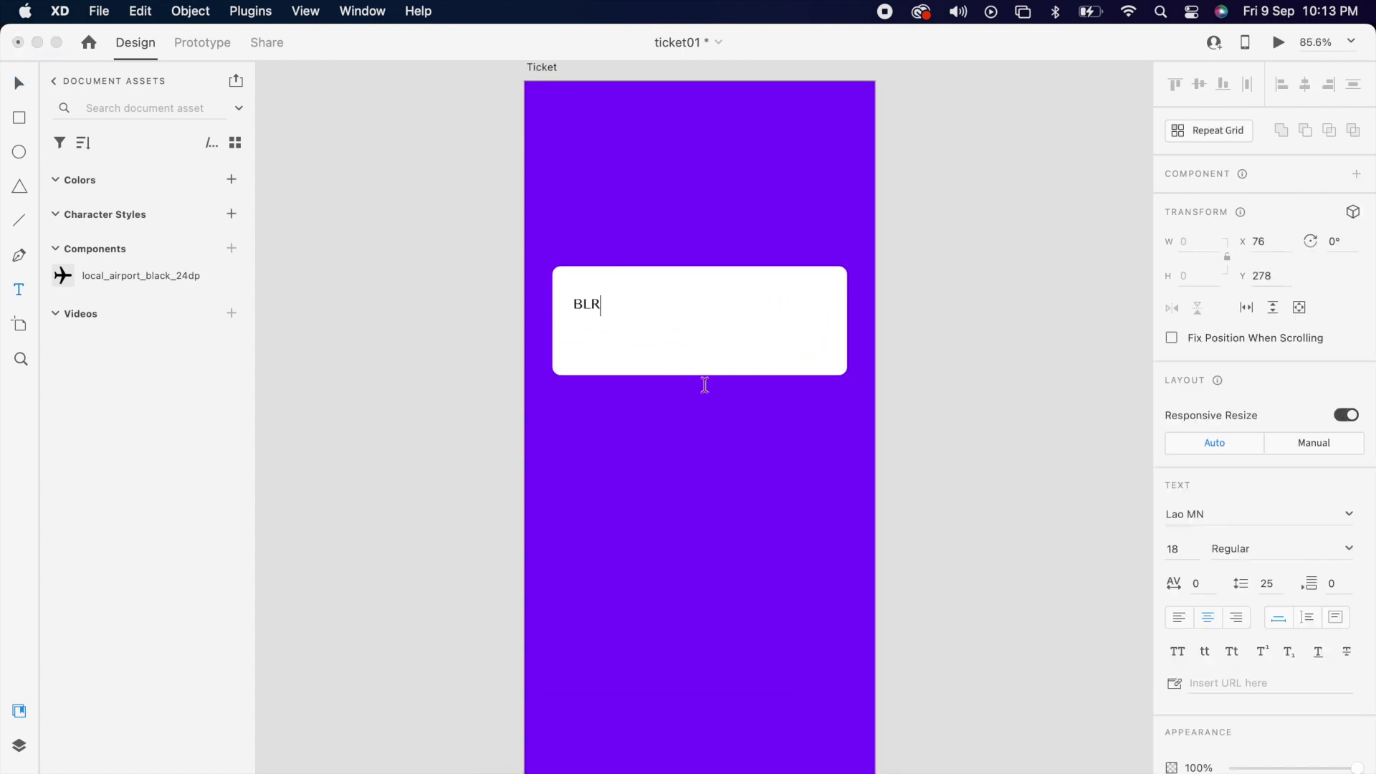
{"action": "key", "text": "Escape"}
{"action": "left_click", "coordinate": [1350, 550]}
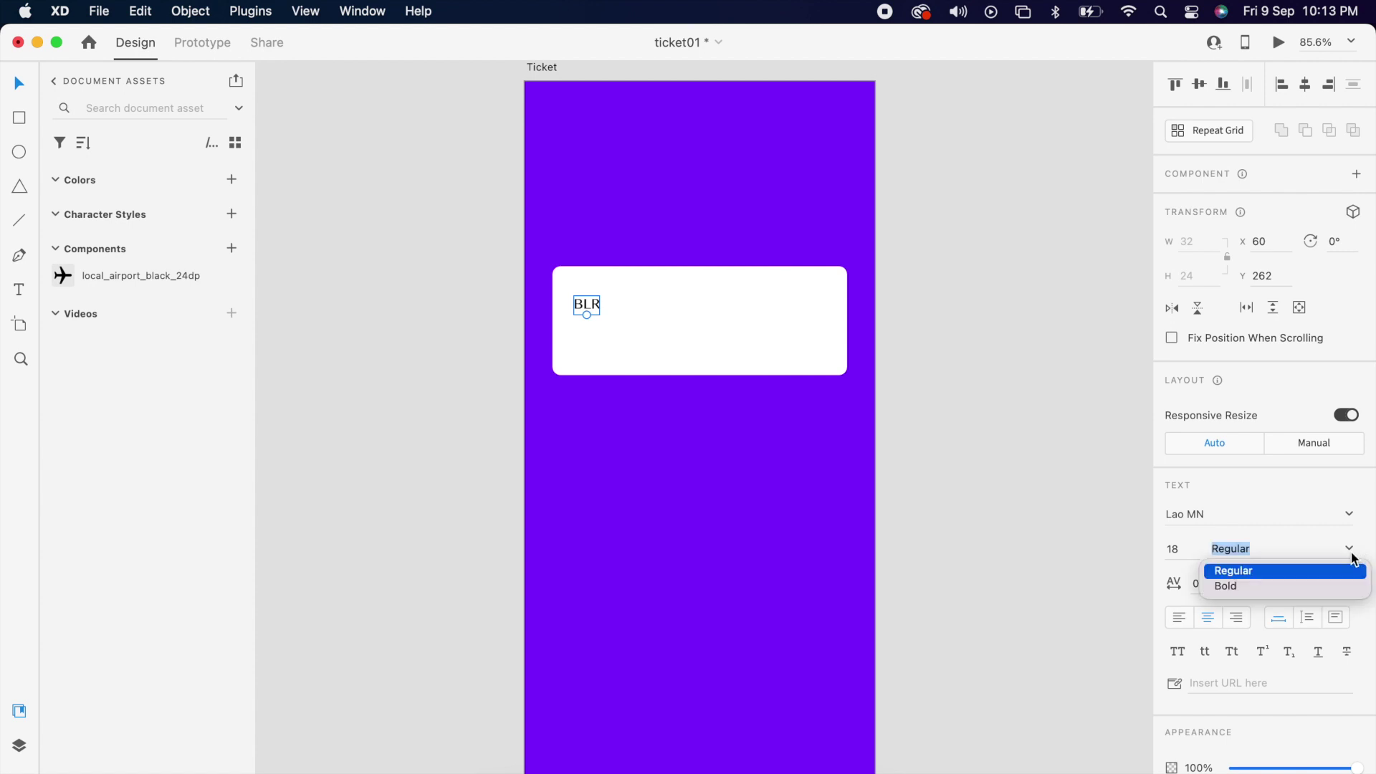
{"action": "left_click", "coordinate": [1228, 587]}
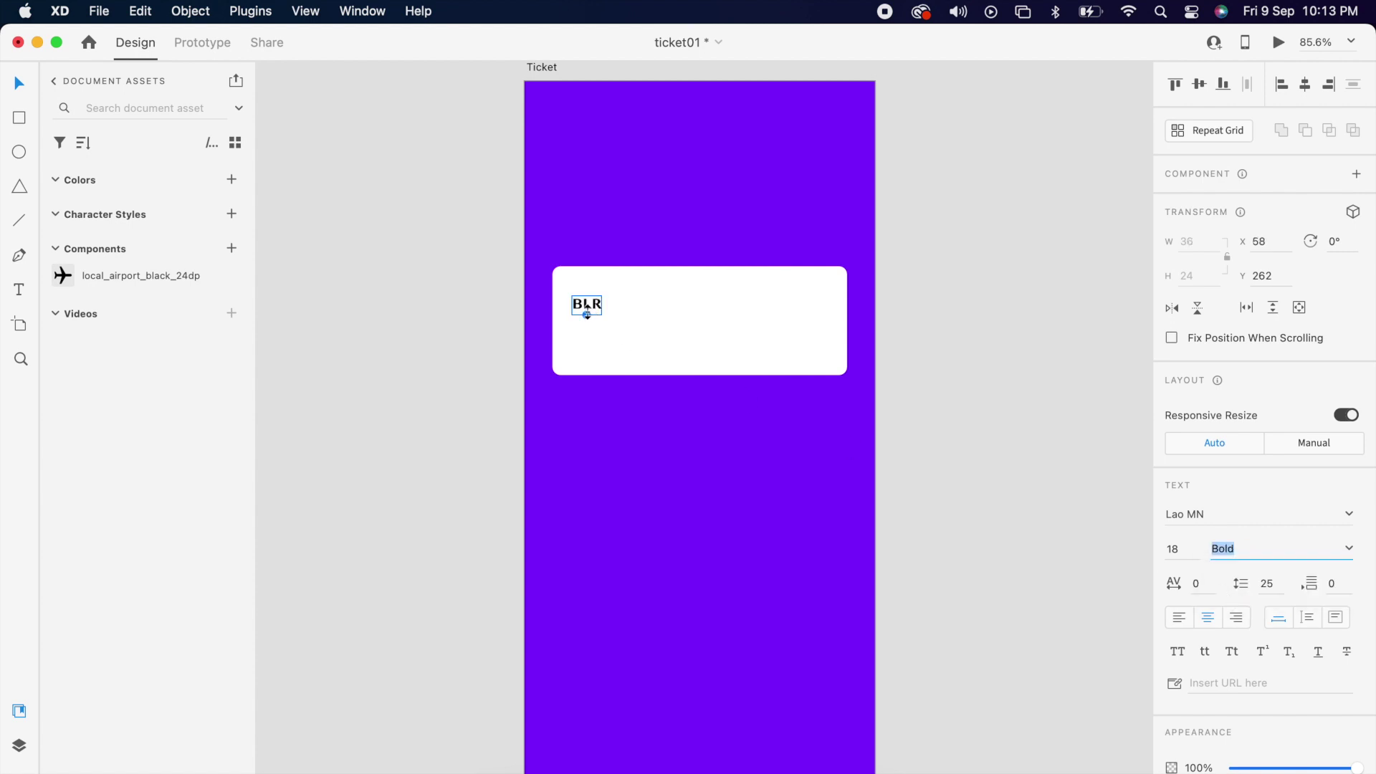
{"action": "mouse_move", "coordinate": [591, 314]}
{"action": "left_mouse_down"}
{"action": "mouse_move", "coordinate": [613, 316]}
{"action": "mouse_move", "coordinate": [605, 331]}
{"action": "left_mouse_up"}
Change the copy below BLR to 'Bangalore' in Regular weight at 14 pt
{"action": "double_click", "coordinate": [606, 332]}
{"action": "type", "text": "b"}
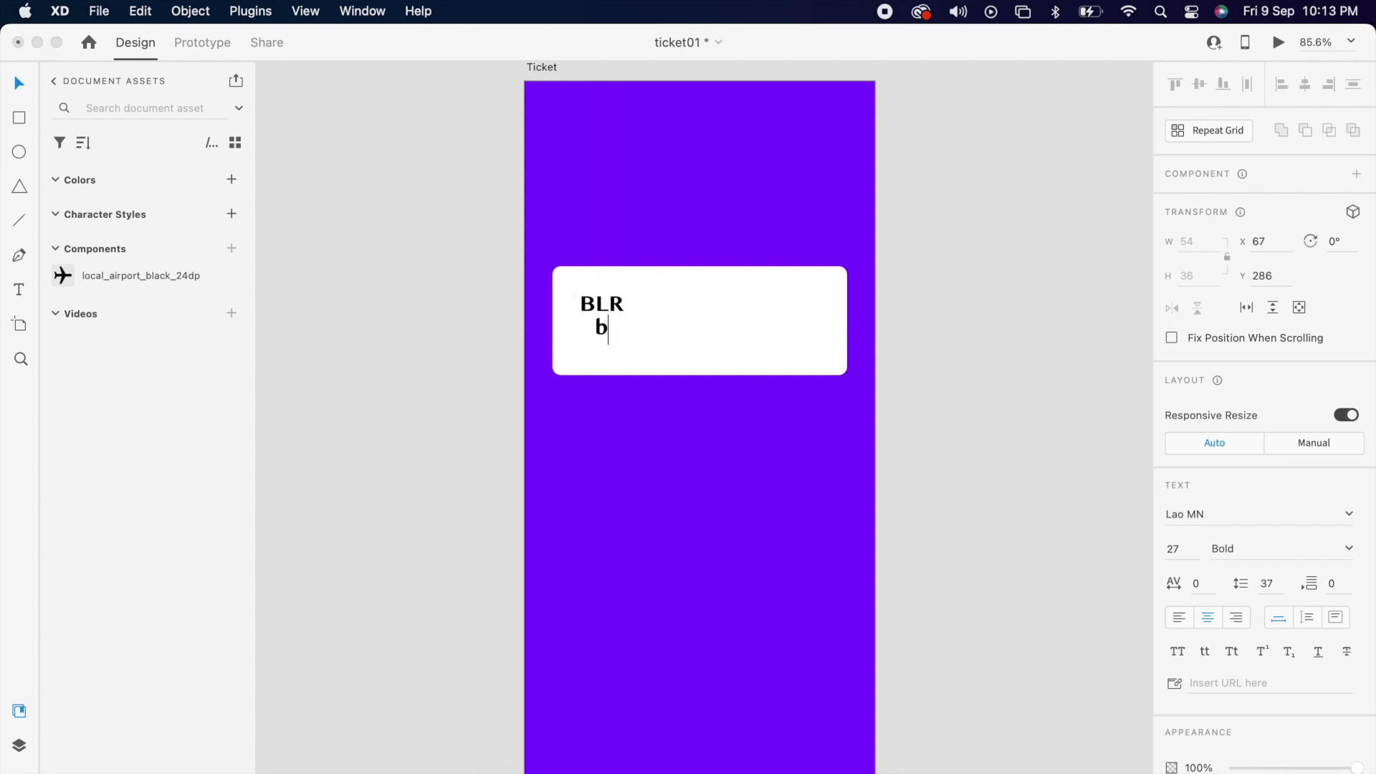
{"action": "type", "text": "angalore"}
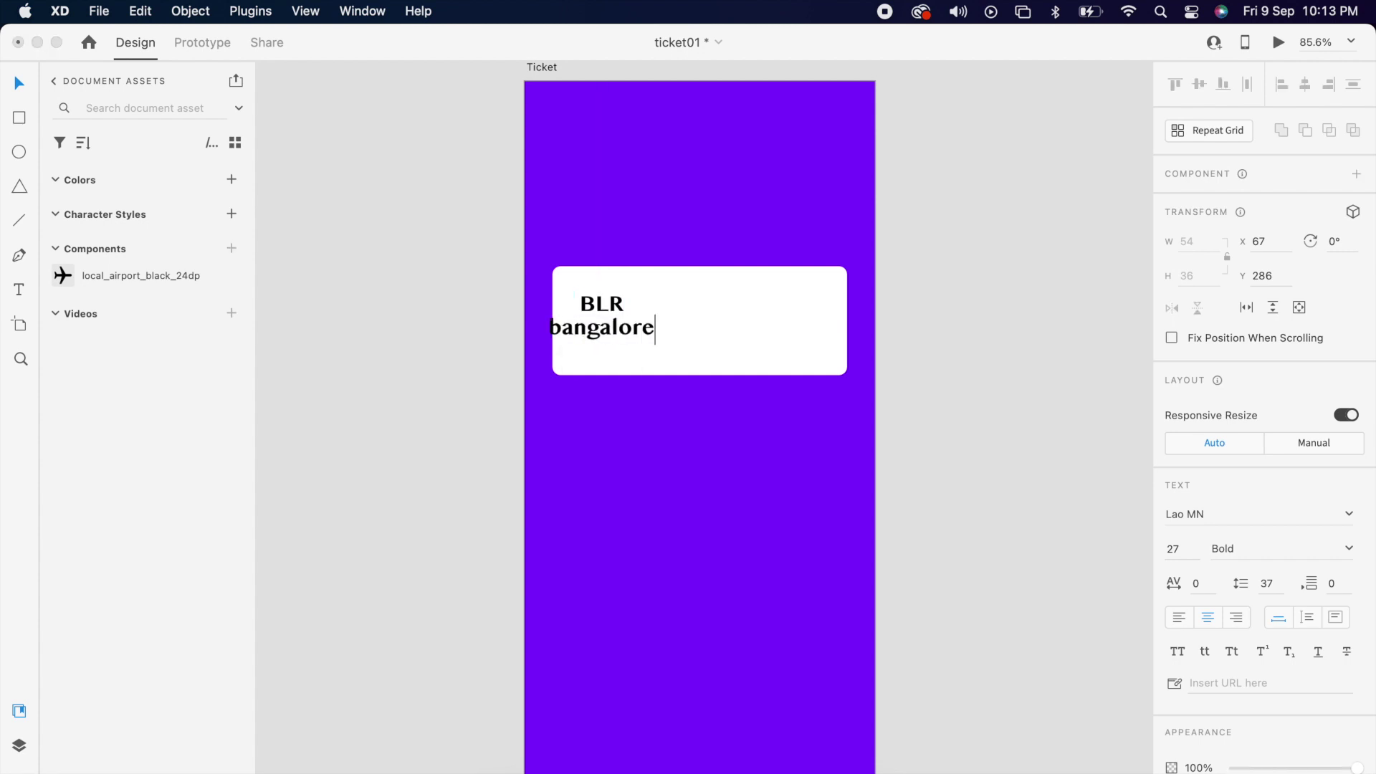
{"action": "key", "text": "Escape"}
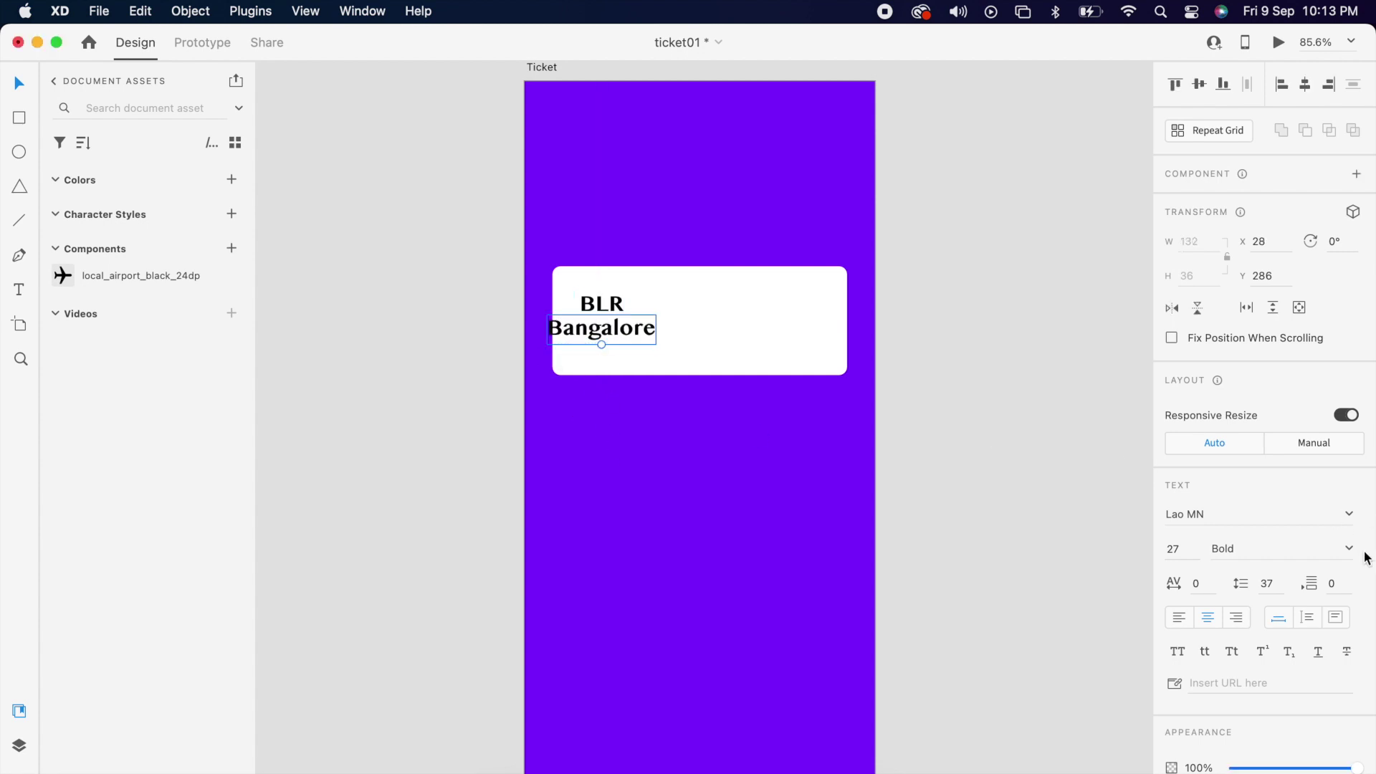
{"action": "left_click", "coordinate": [1348, 550]}
{"action": "left_click", "coordinate": [1246, 571]}
{"action": "left_click", "coordinate": [1191, 549]}
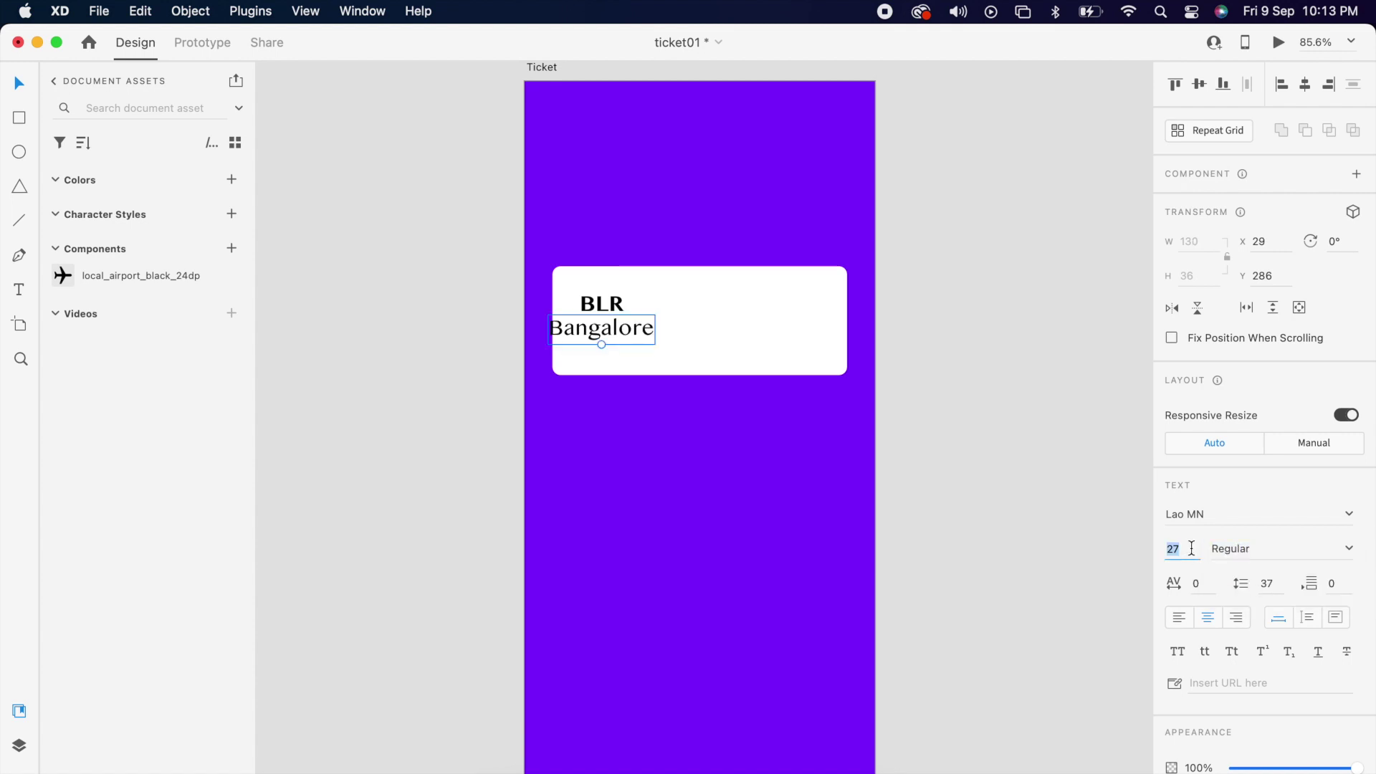
{"action": "type", "text": "14"}
{"action": "key", "text": "Return"}
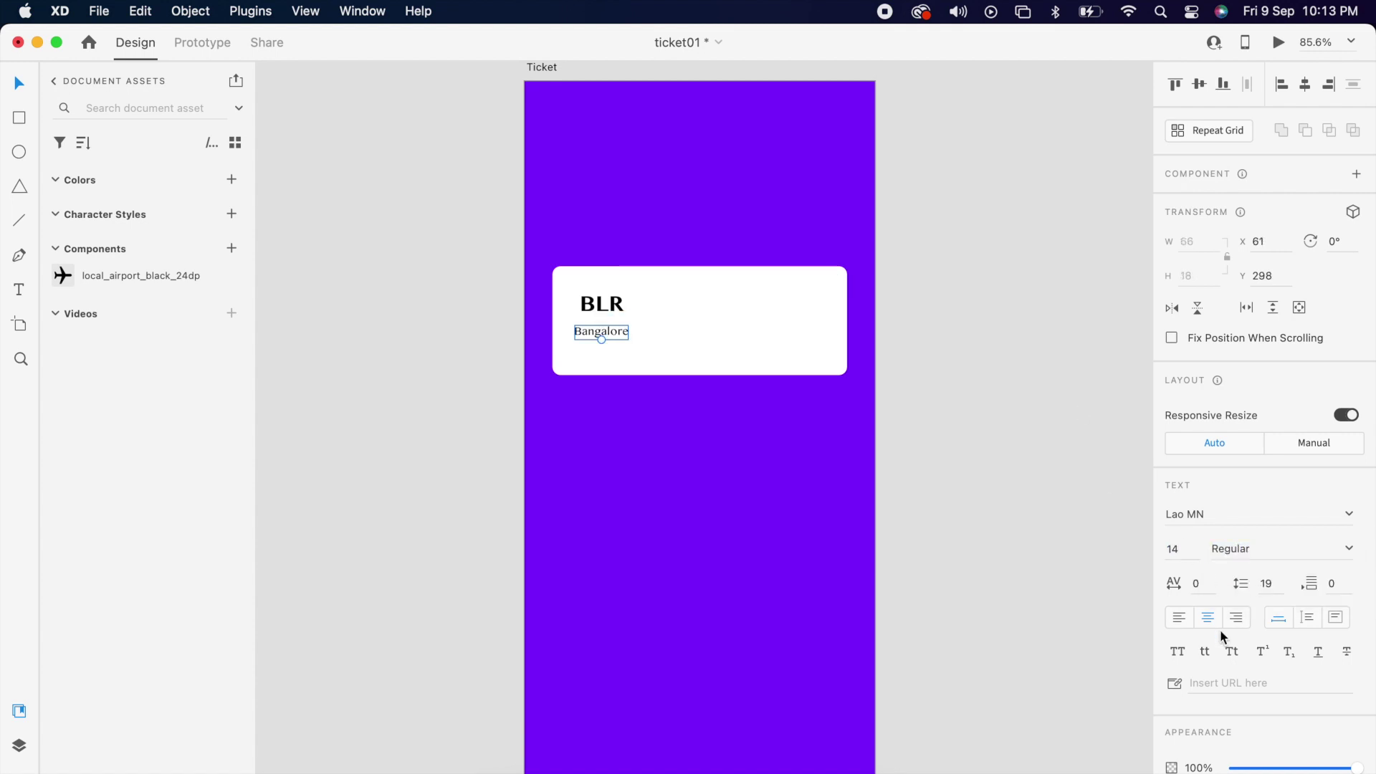
Set Bangalore's opacity to 50% and tuck it just under BLR
{"action": "scroll", "coordinate": [1220, 630], "scroll_direction": "down", "scroll_amount": 5}
{"action": "left_click", "coordinate": [1202, 478]}
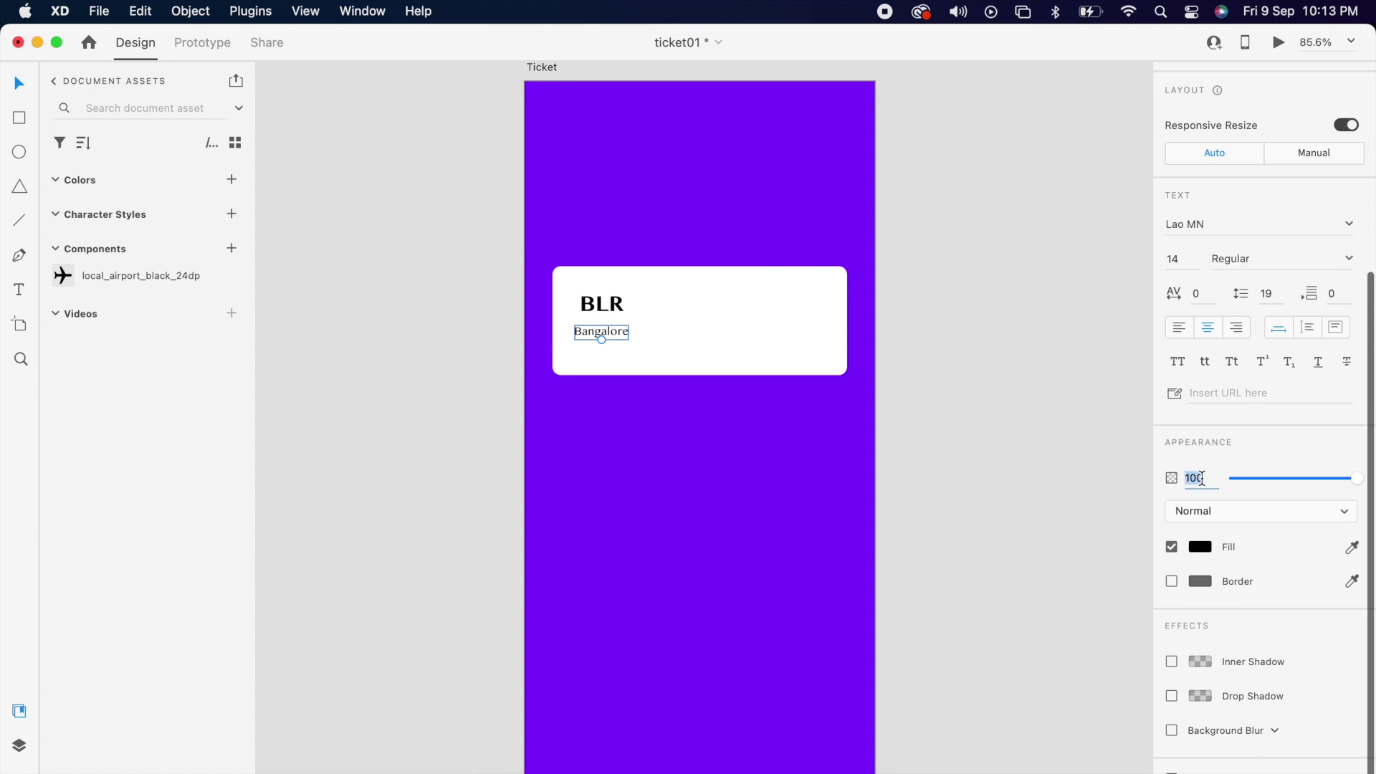
{"action": "type", "text": "50"}
{"action": "key", "text": "Return"}
{"action": "scroll", "coordinate": [578, 301], "scroll_direction": "up", "scroll_amount": 2}
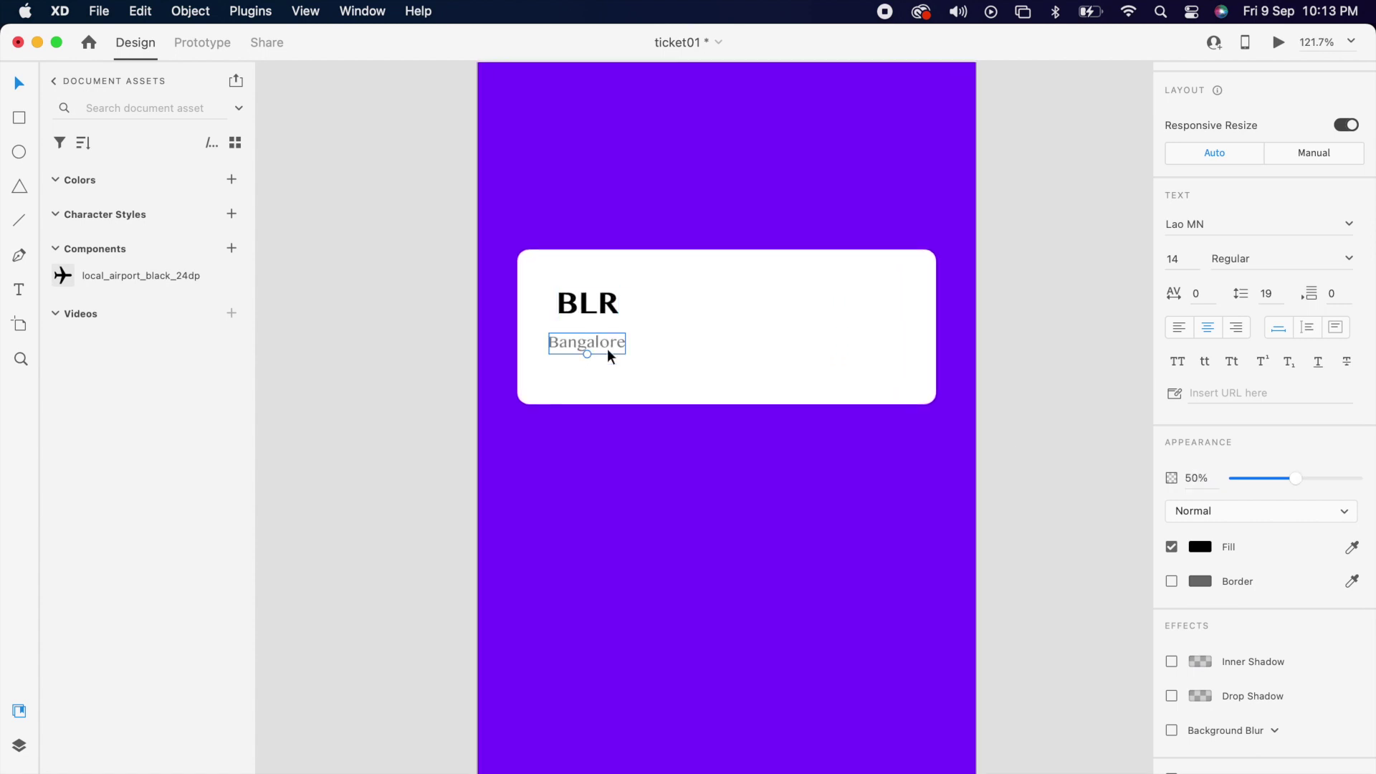
{"action": "left_click_drag", "start_coordinate": [608, 357], "coordinate": [612, 340]}
Group BLR and Bangalore together
{"action": "left_click", "coordinate": [592, 313], "text": "shift"}
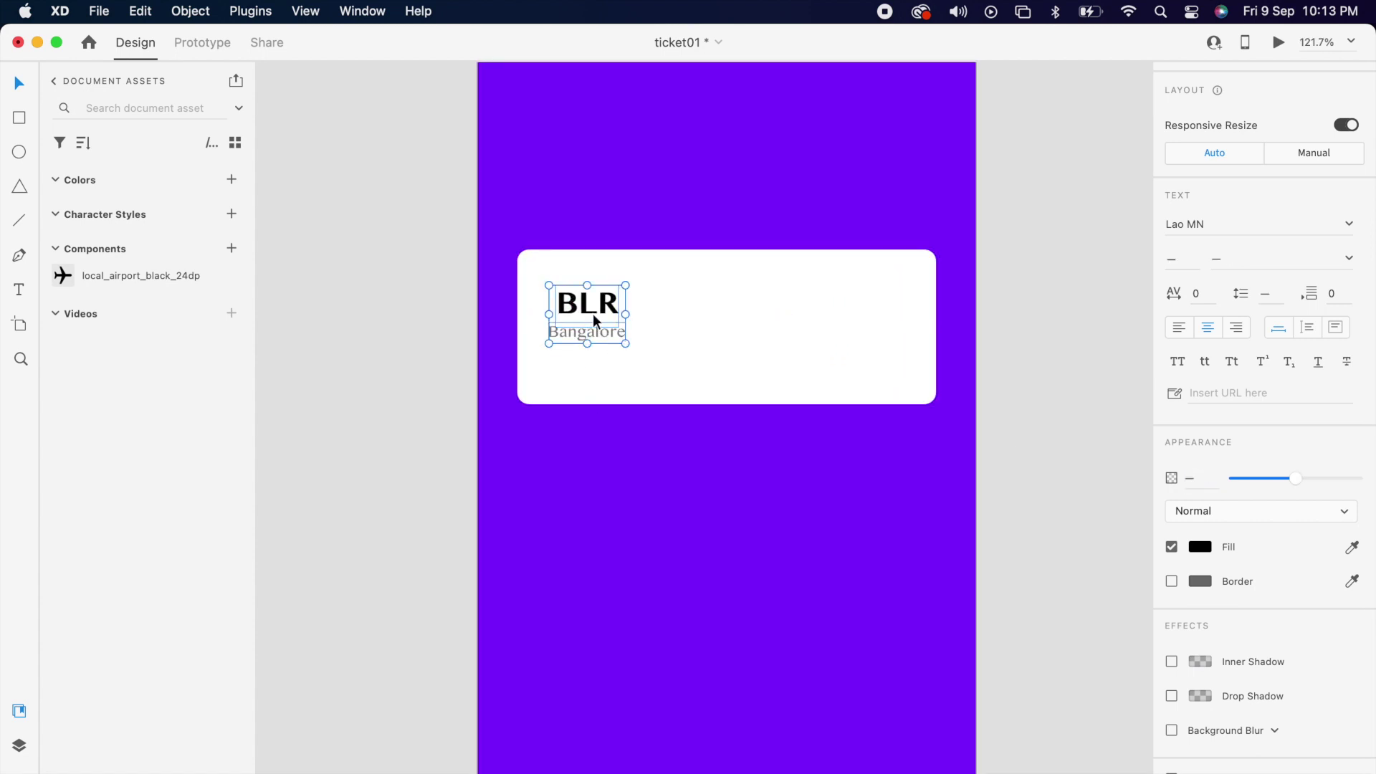
{"action": "scroll", "coordinate": [1296, 94], "scroll_direction": "up", "scroll_amount": 5}
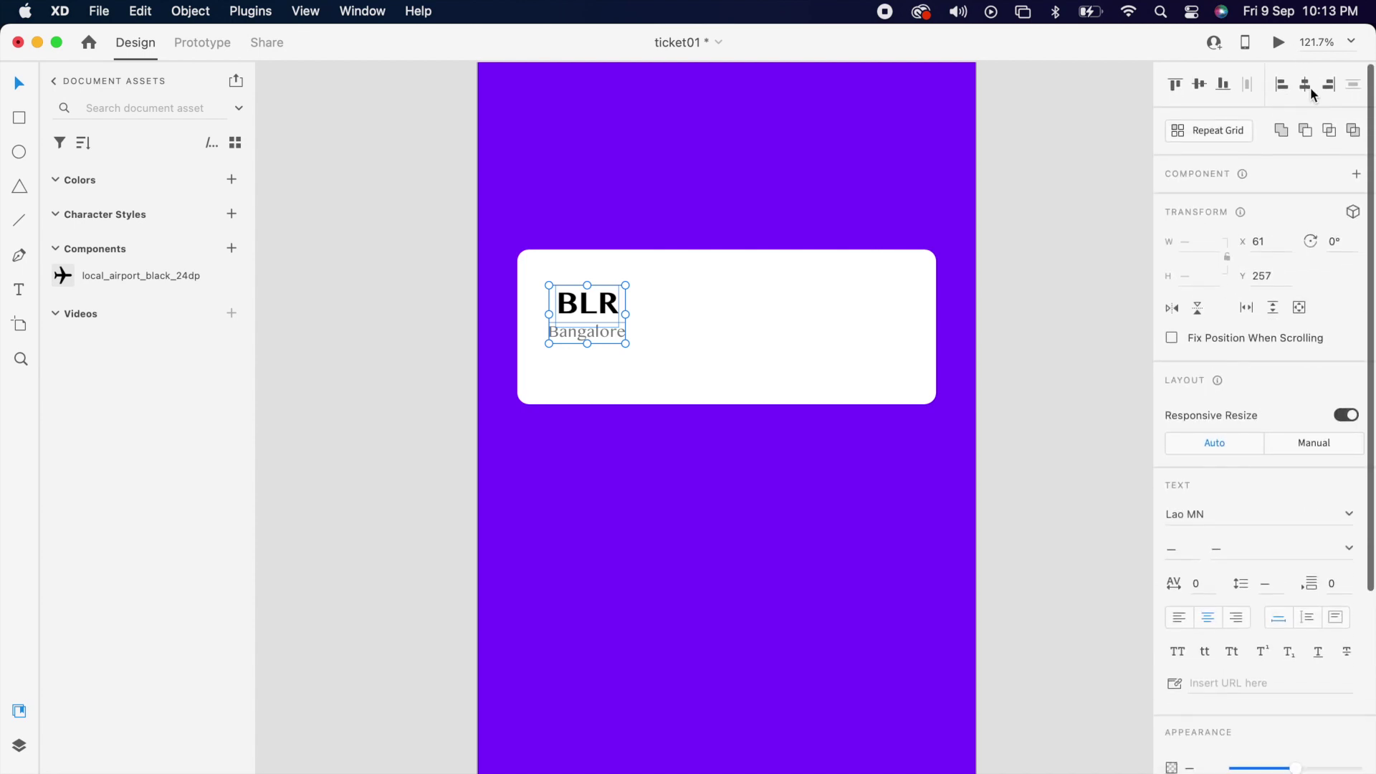
{"action": "right_click", "coordinate": [625, 304]}
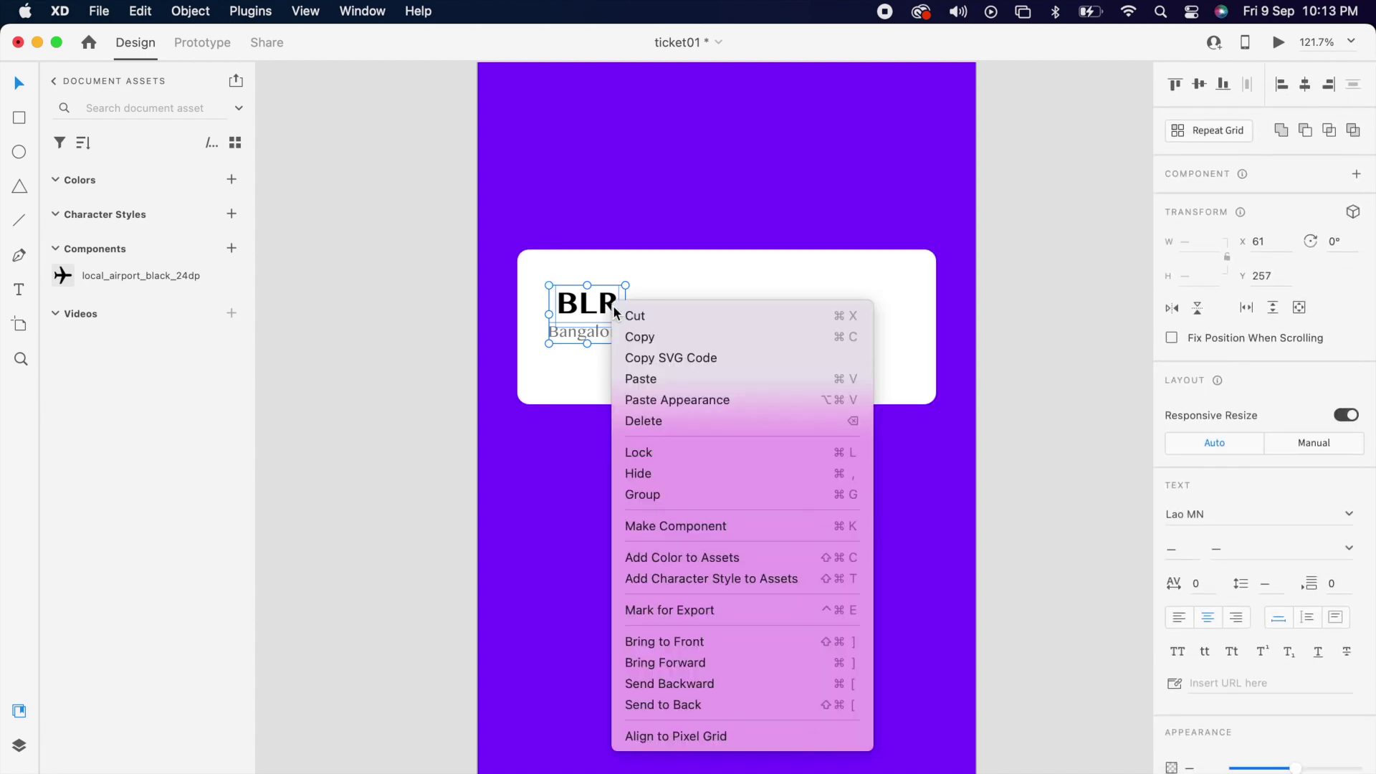
{"action": "left_click", "coordinate": [677, 491]}
Repeat-grid the BLR/Bangalore group to add a second copy on the right
{"action": "left_click", "coordinate": [659, 480]}
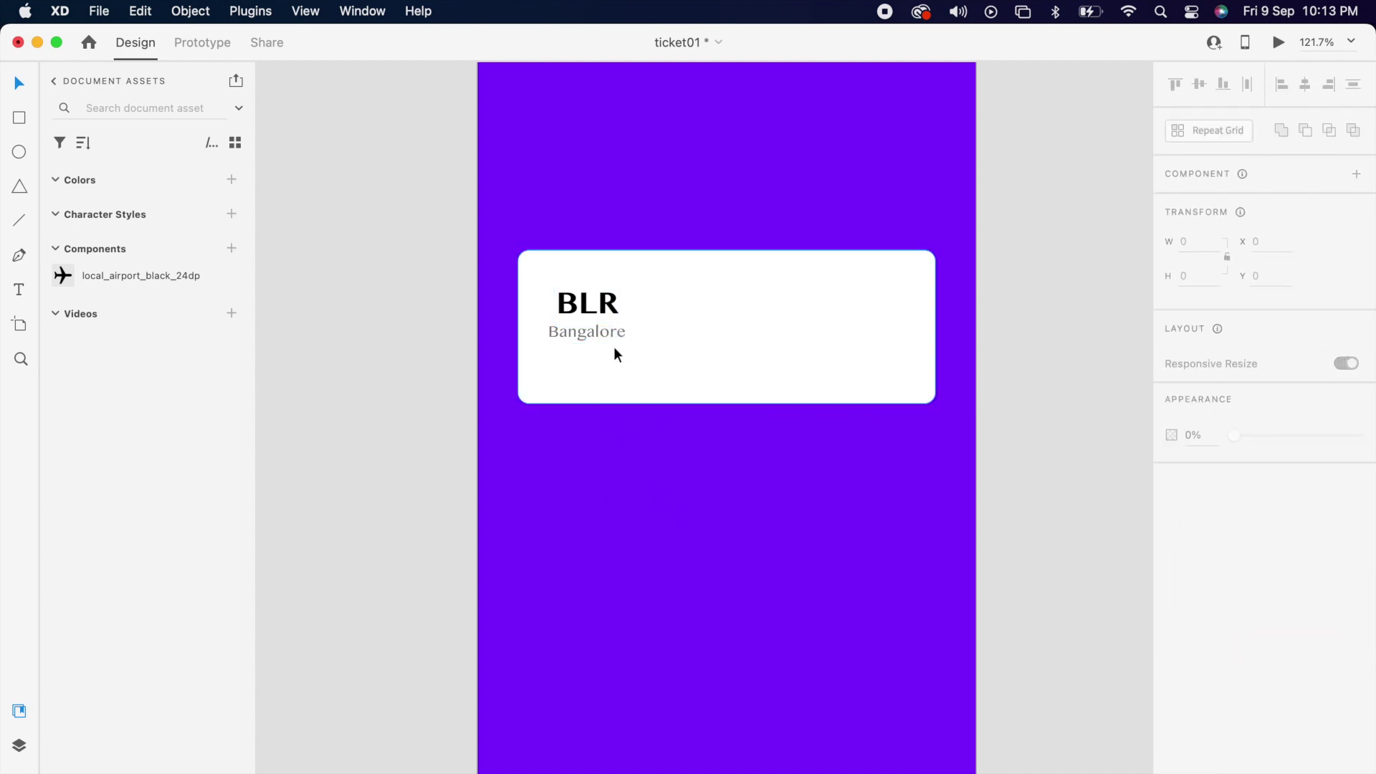
{"action": "left_click", "coordinate": [609, 334]}
{"action": "left_click", "coordinate": [1198, 130]}
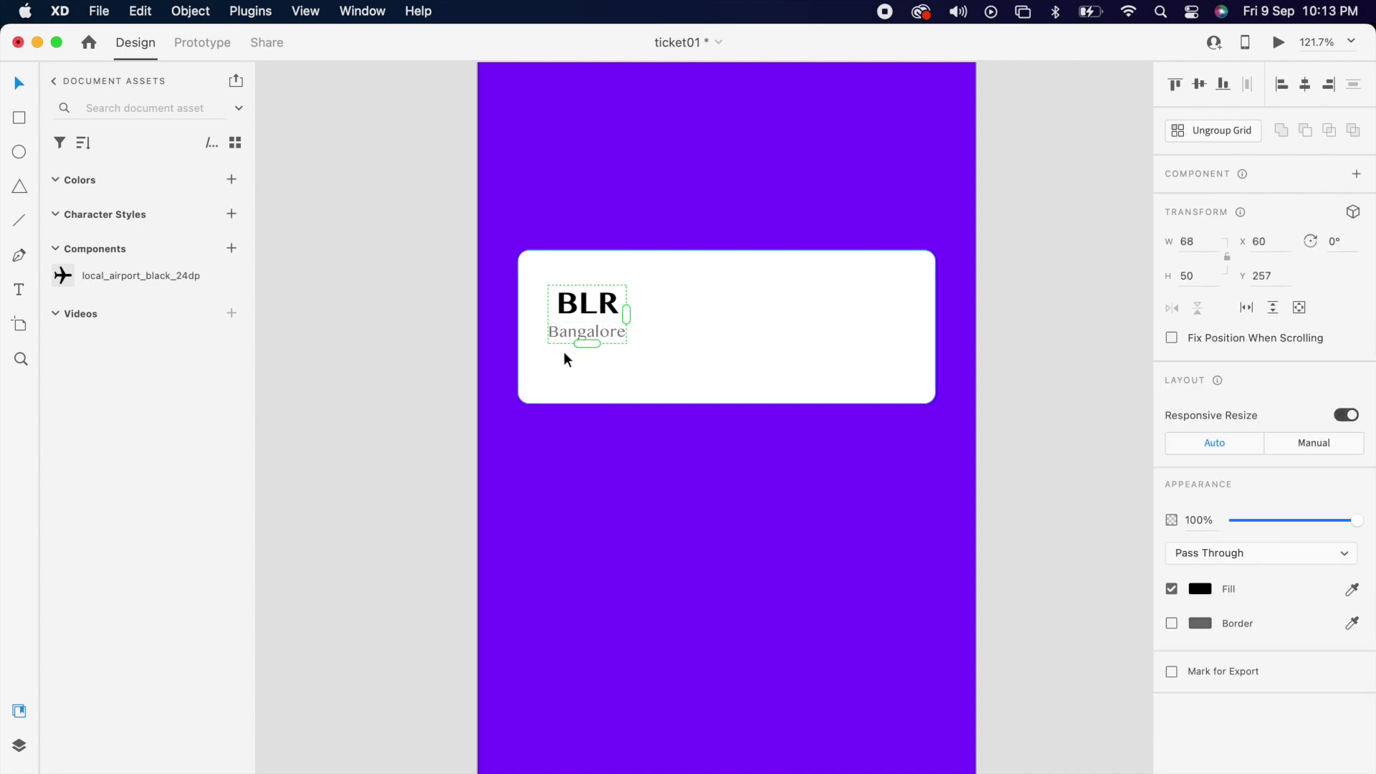
{"action": "left_click_drag", "start_coordinate": [625, 314], "coordinate": [804, 335]}
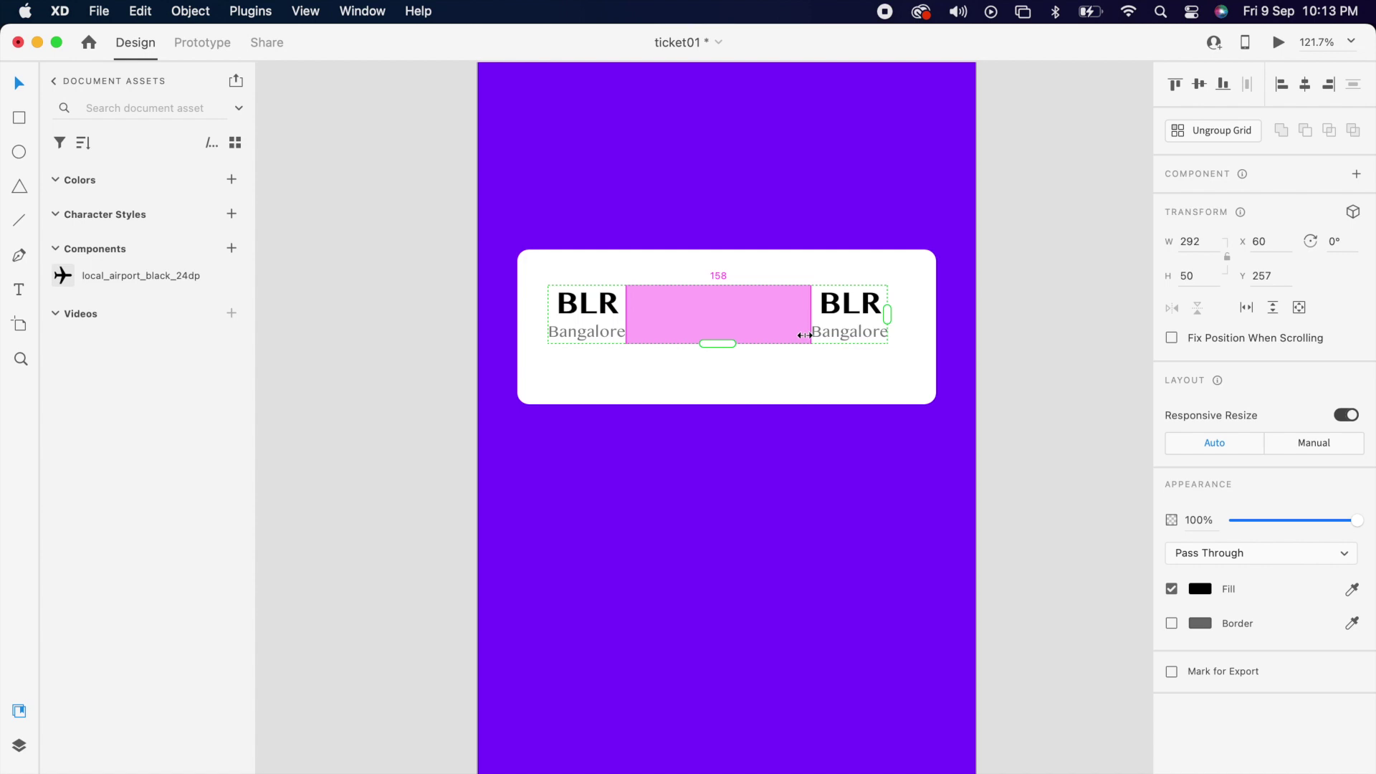
Rename the right-hand copy to 'MAA' over 'Chennai'
{"action": "double_click", "coordinate": [864, 308]}
{"action": "double_click", "coordinate": [864, 309]}
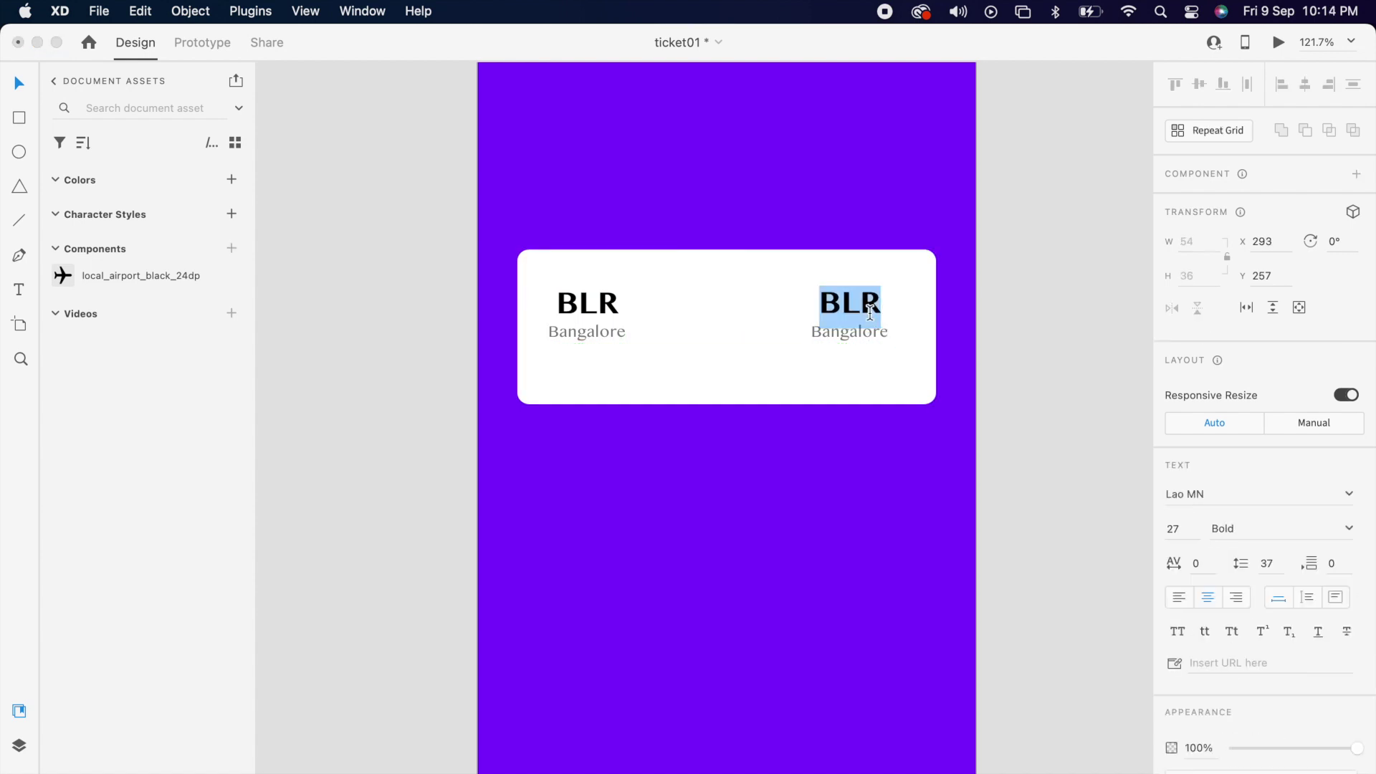
{"action": "type", "text": "MAA"}
{"action": "key", "text": "Escape"}
{"action": "double_click", "coordinate": [865, 337]}
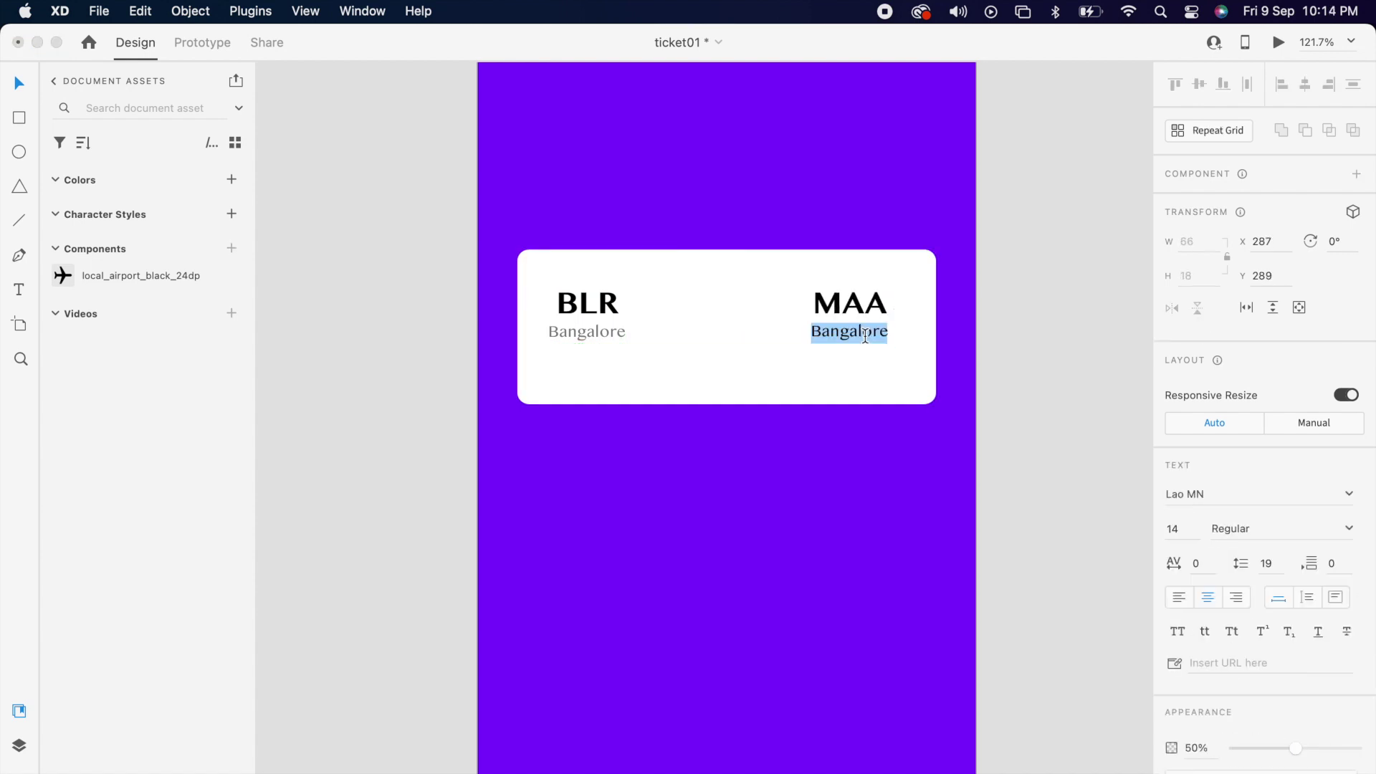
{"action": "type", "text": "C"}
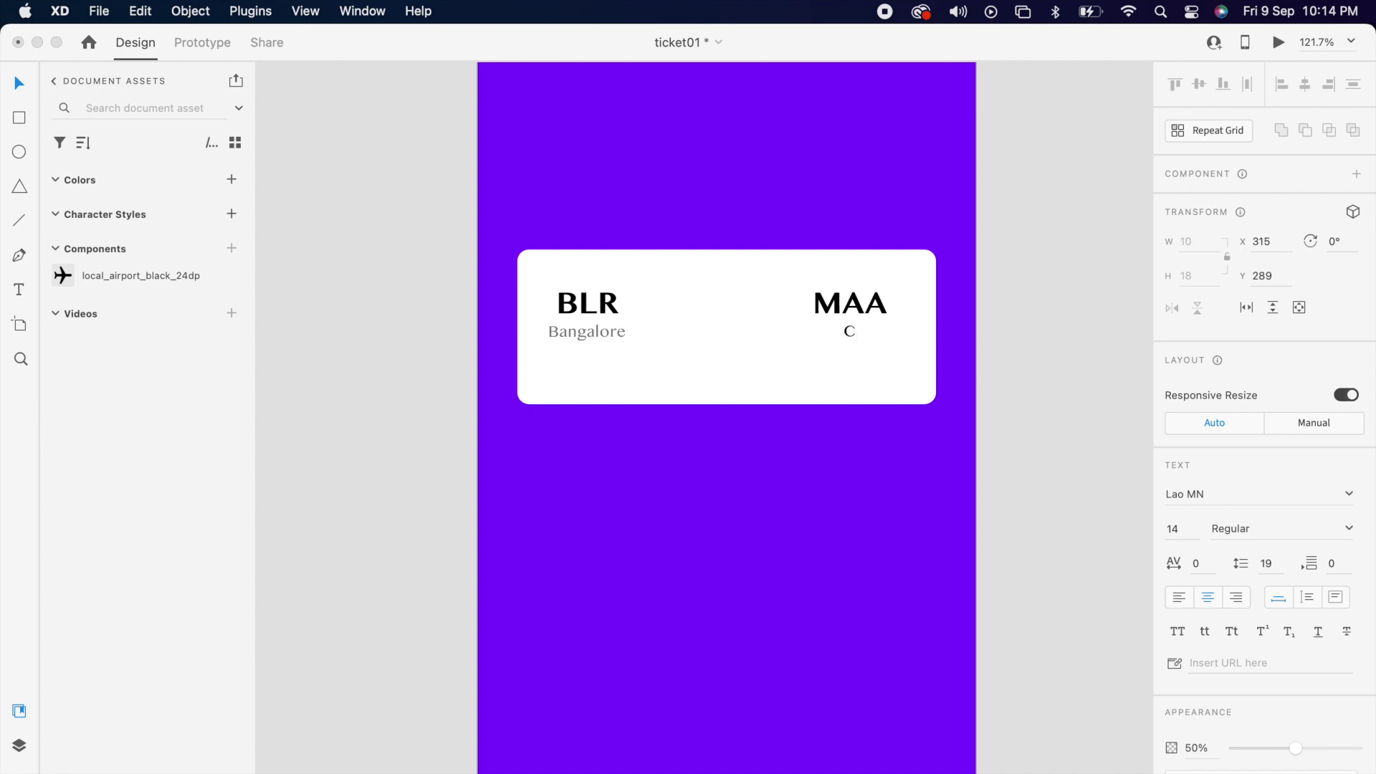
{"action": "type", "text": "hennai"}
{"action": "key", "text": "Escape"}
{"action": "key", "text": "Escape"}
{"action": "key", "text": "Escape"}
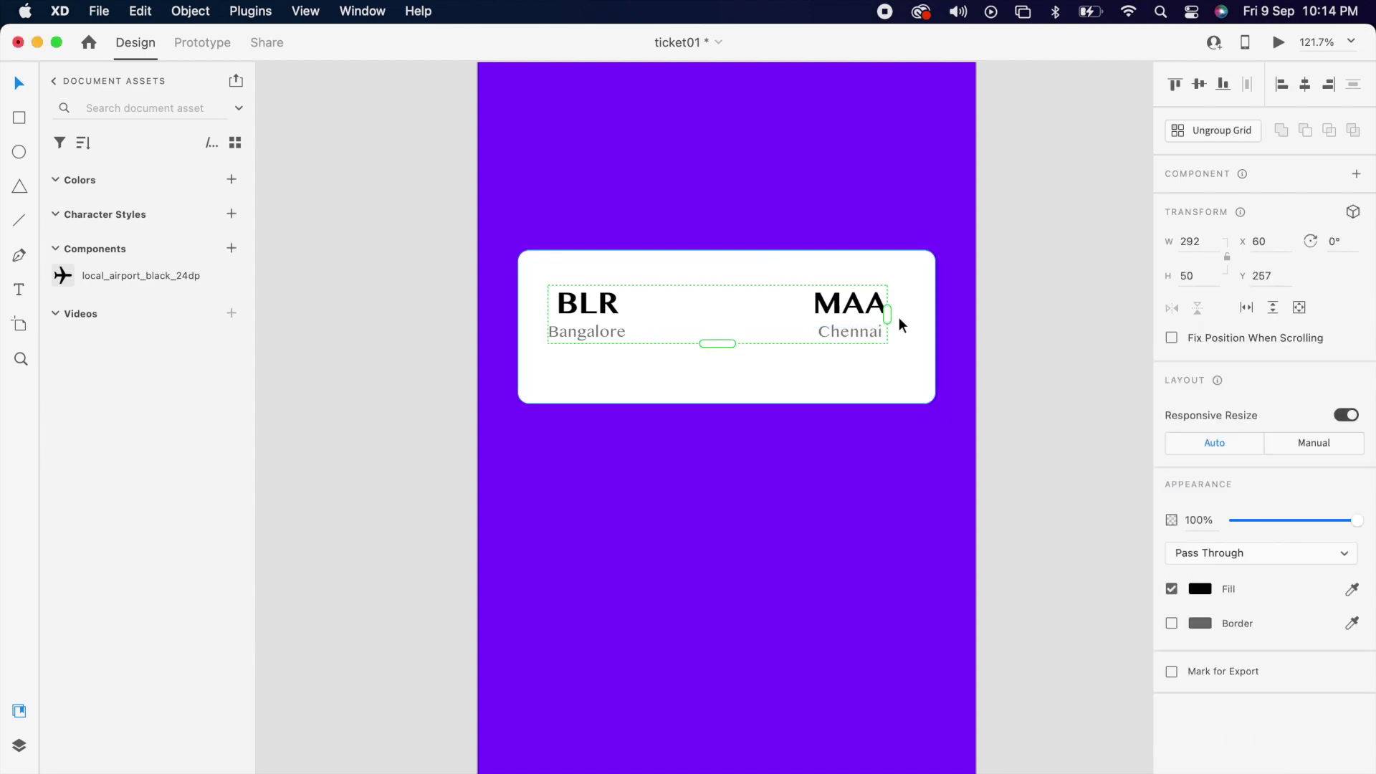
Align the city labels centre and middle within the white card
{"action": "left_click", "coordinate": [902, 318], "text": "shift"}
{"action": "left_click", "coordinate": [1305, 84]}
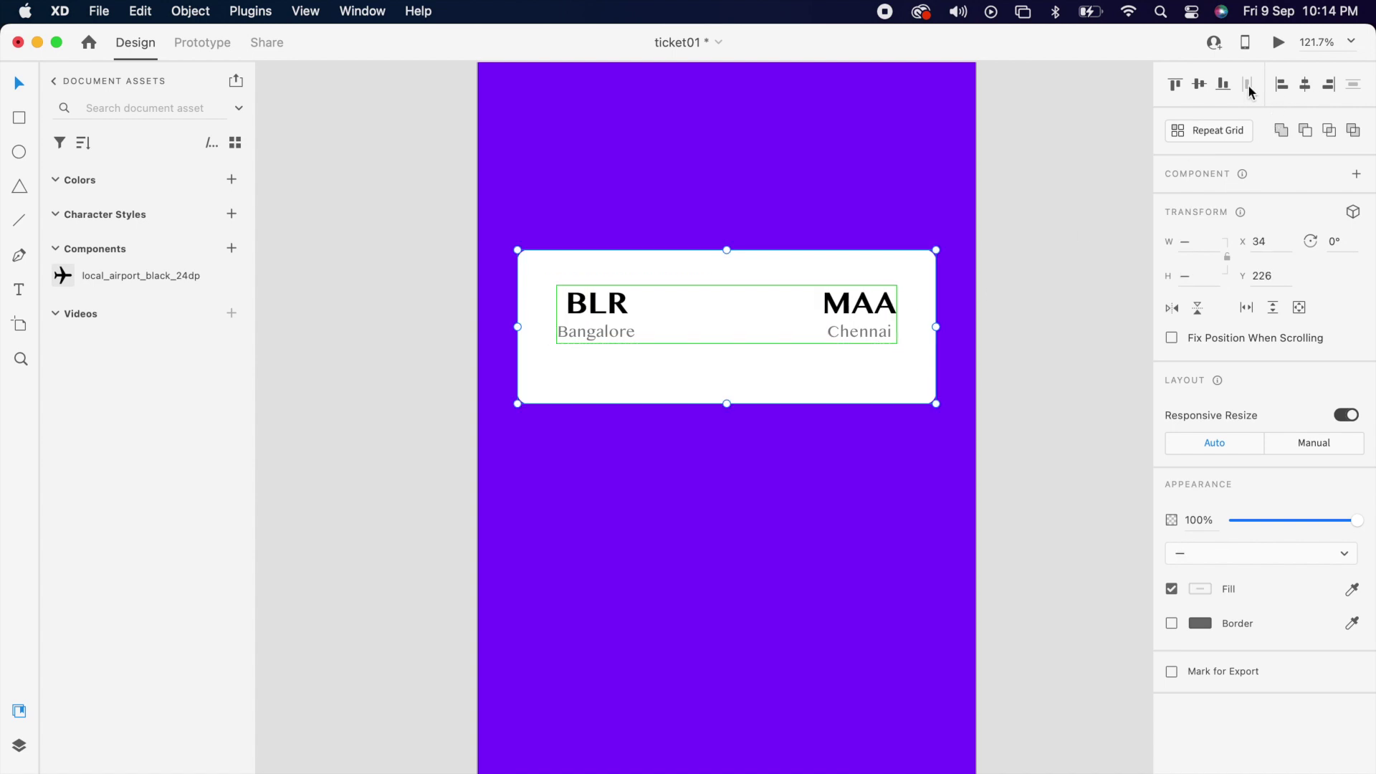
{"action": "left_click", "coordinate": [1202, 86]}
{"action": "left_click", "coordinate": [1023, 301]}
Draw a line between BLR and MAA with a dash of 5
{"action": "key", "text": "p"}
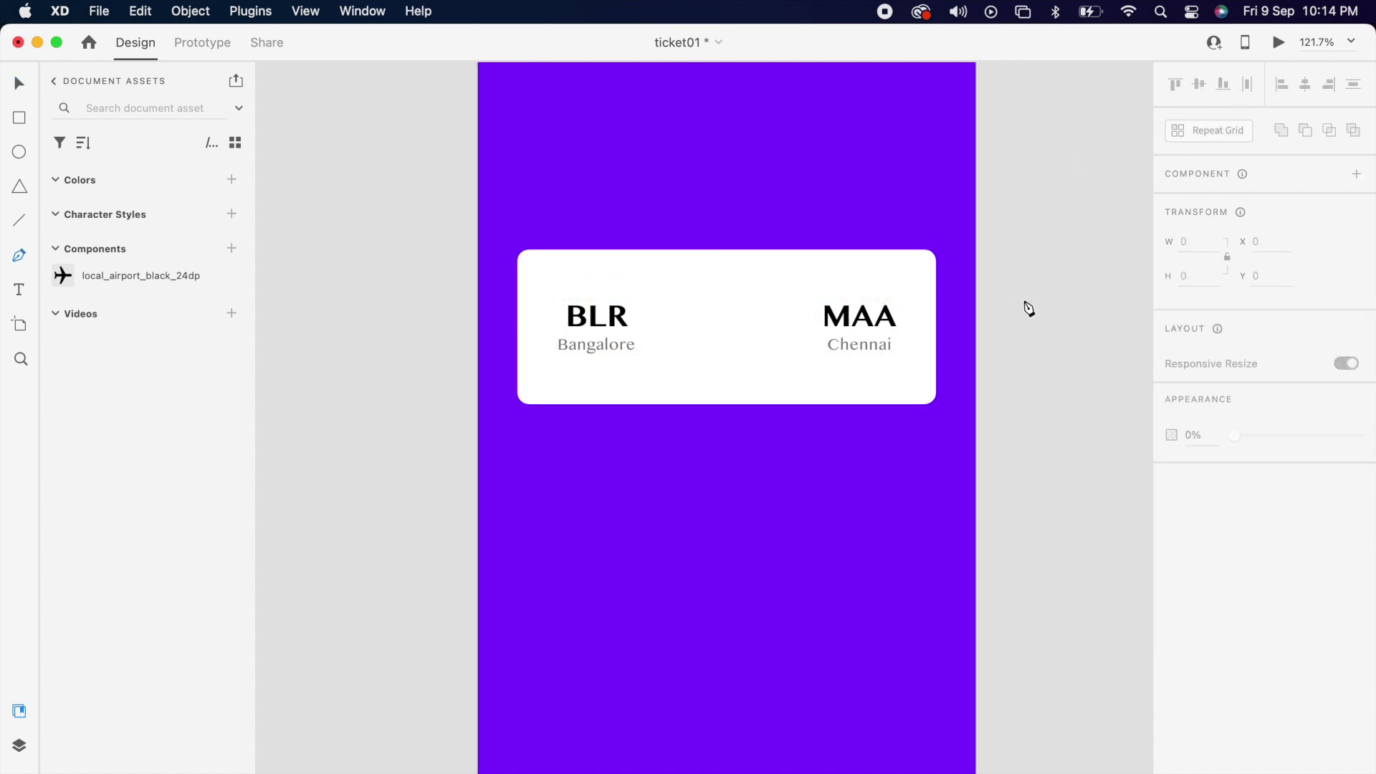
{"action": "left_click", "coordinate": [674, 327]}
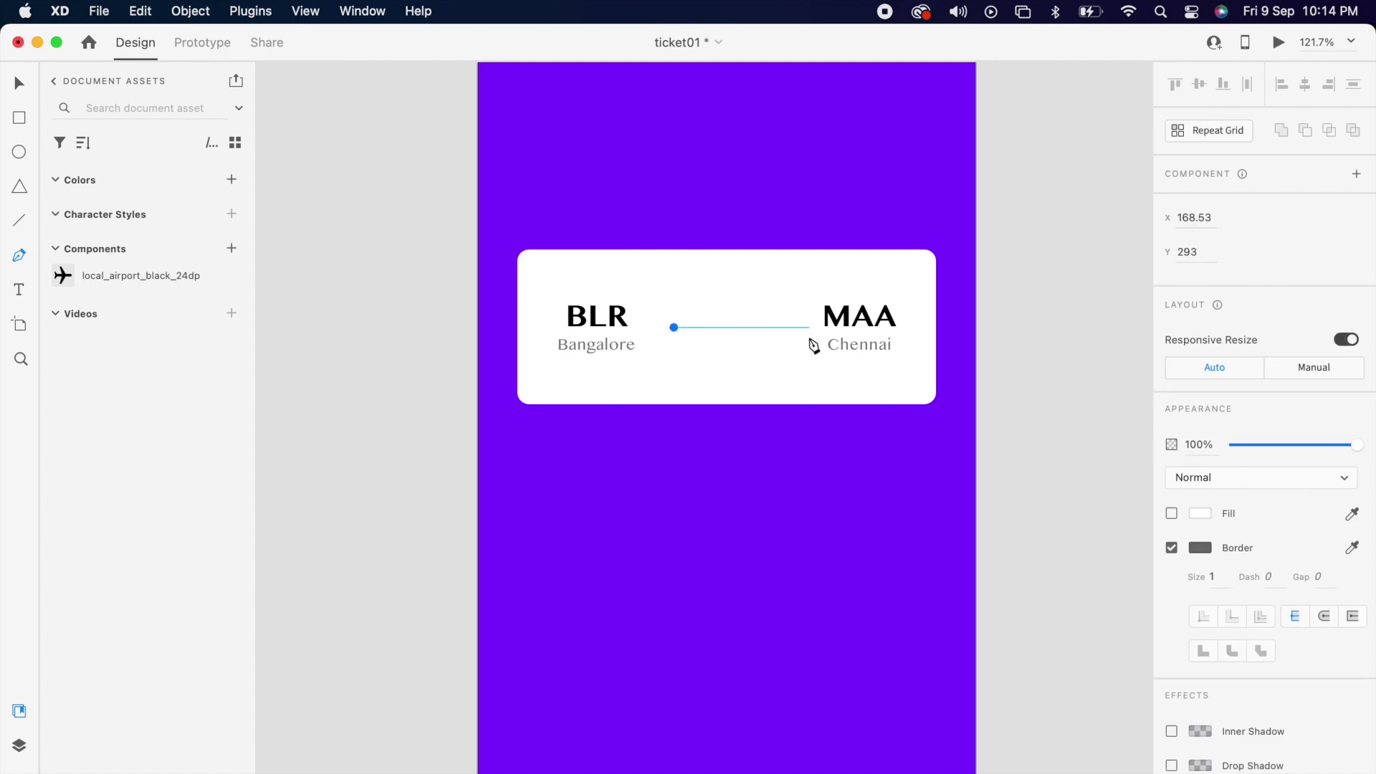
{"action": "left_click", "coordinate": [810, 328]}
{"action": "left_click", "coordinate": [674, 328]}
{"action": "type", "text": "5"}
{"action": "key", "text": "Return"}
{"action": "left_click", "coordinate": [1199, 547]}
{"action": "left_click", "coordinate": [1004, 303]}
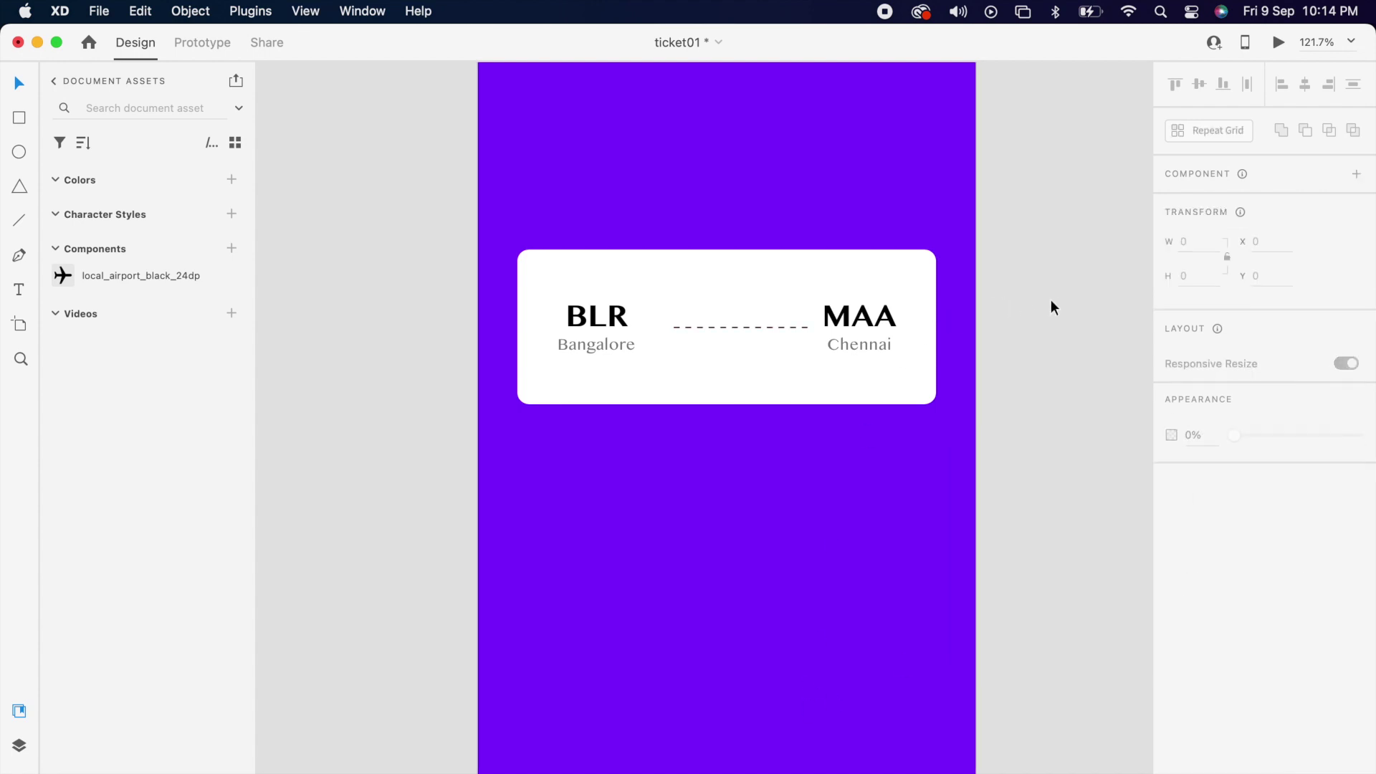
Centre the dashed line horizontally on the card
{"action": "left_click", "coordinate": [545, 377]}
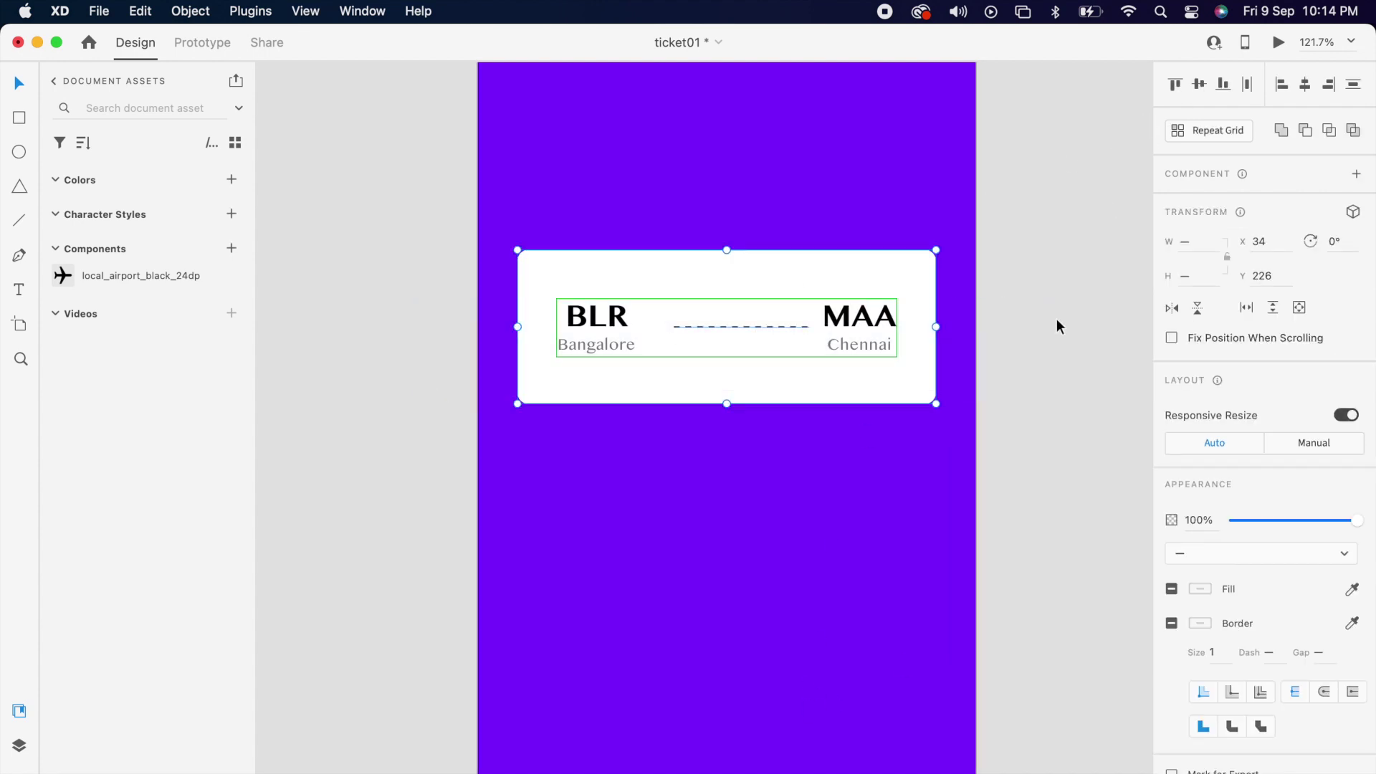
{"action": "double_click", "coordinate": [678, 327]}
{"action": "key", "text": "Escape"}
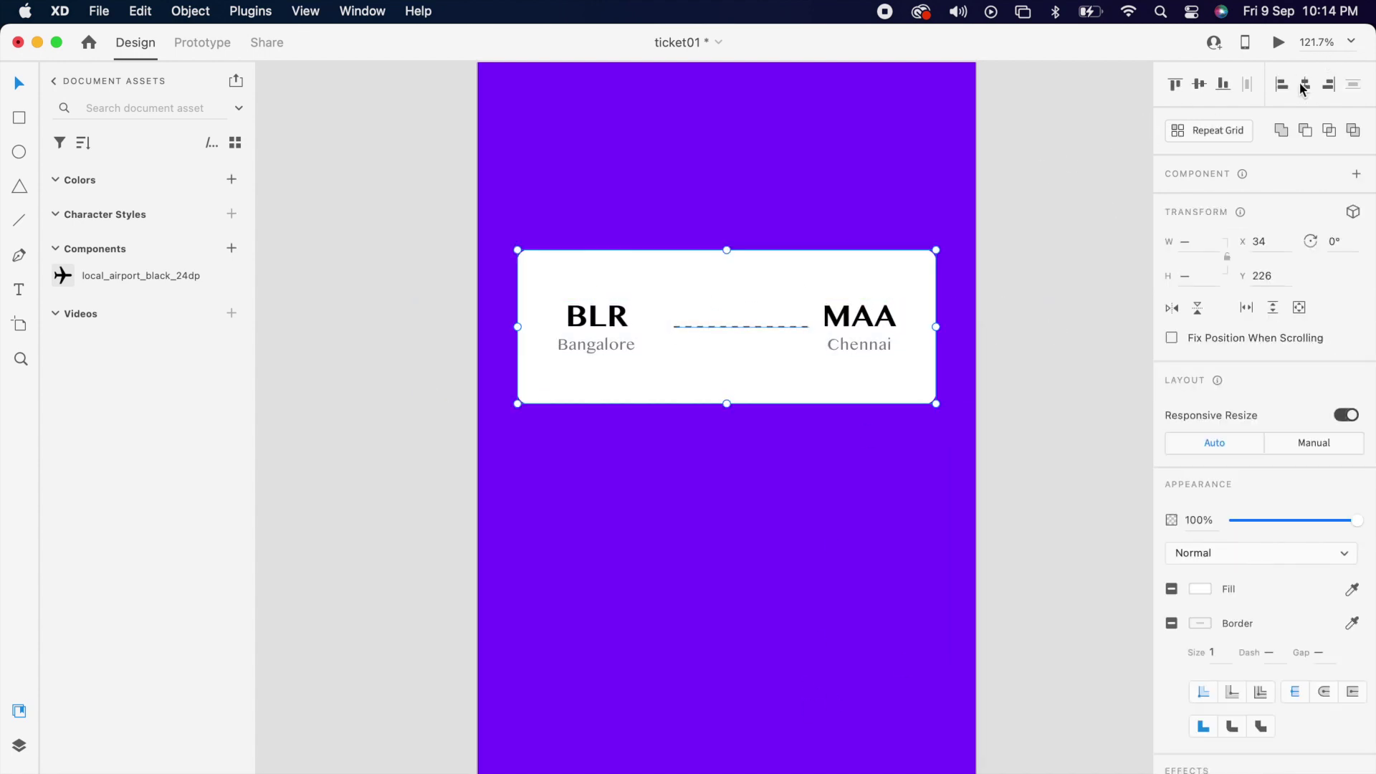
{"action": "left_click", "coordinate": [1304, 85]}
{"action": "left_click", "coordinate": [1008, 311]}
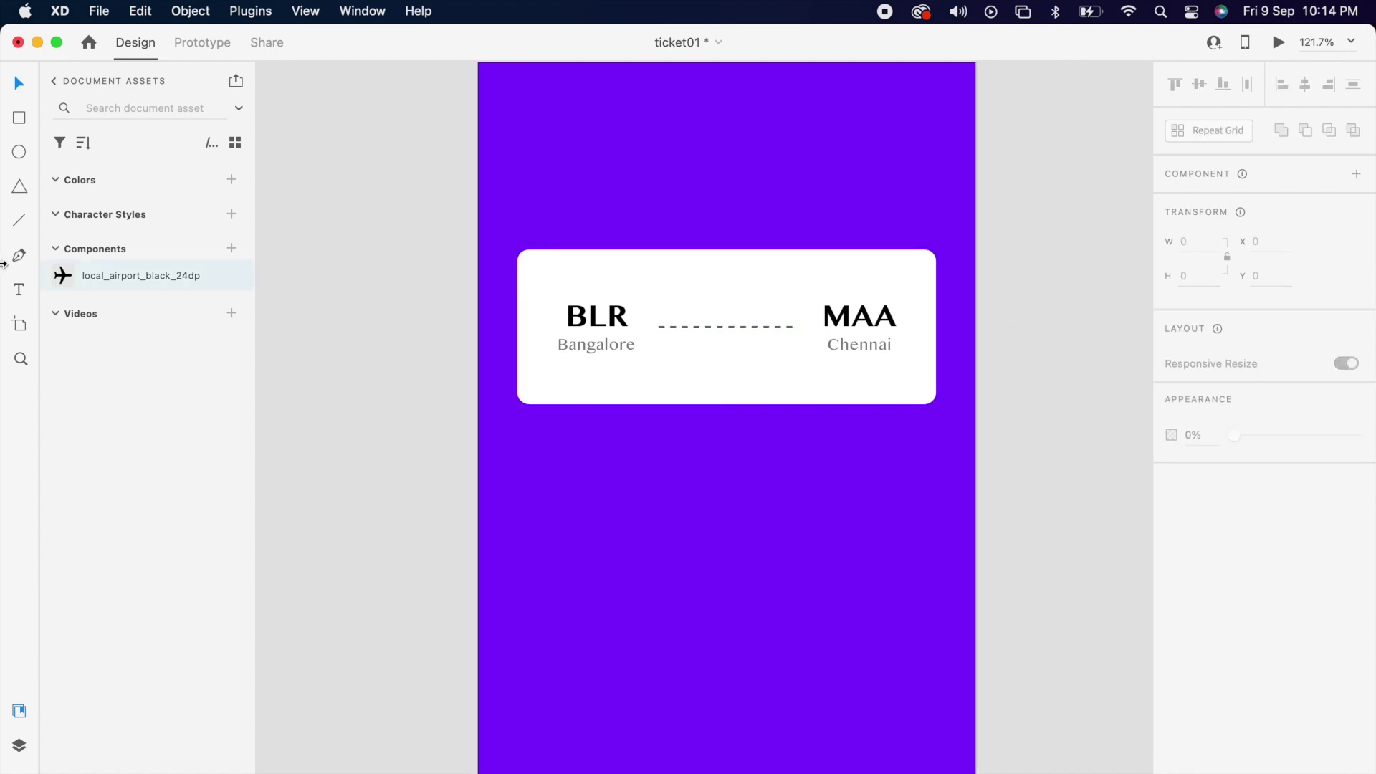
Draw a small outlined circle over the middle of the dashed line
{"action": "left_click", "coordinate": [19, 155]}
{"action": "left_click_drag", "start_coordinate": [700, 310], "coordinate": [742, 349]}
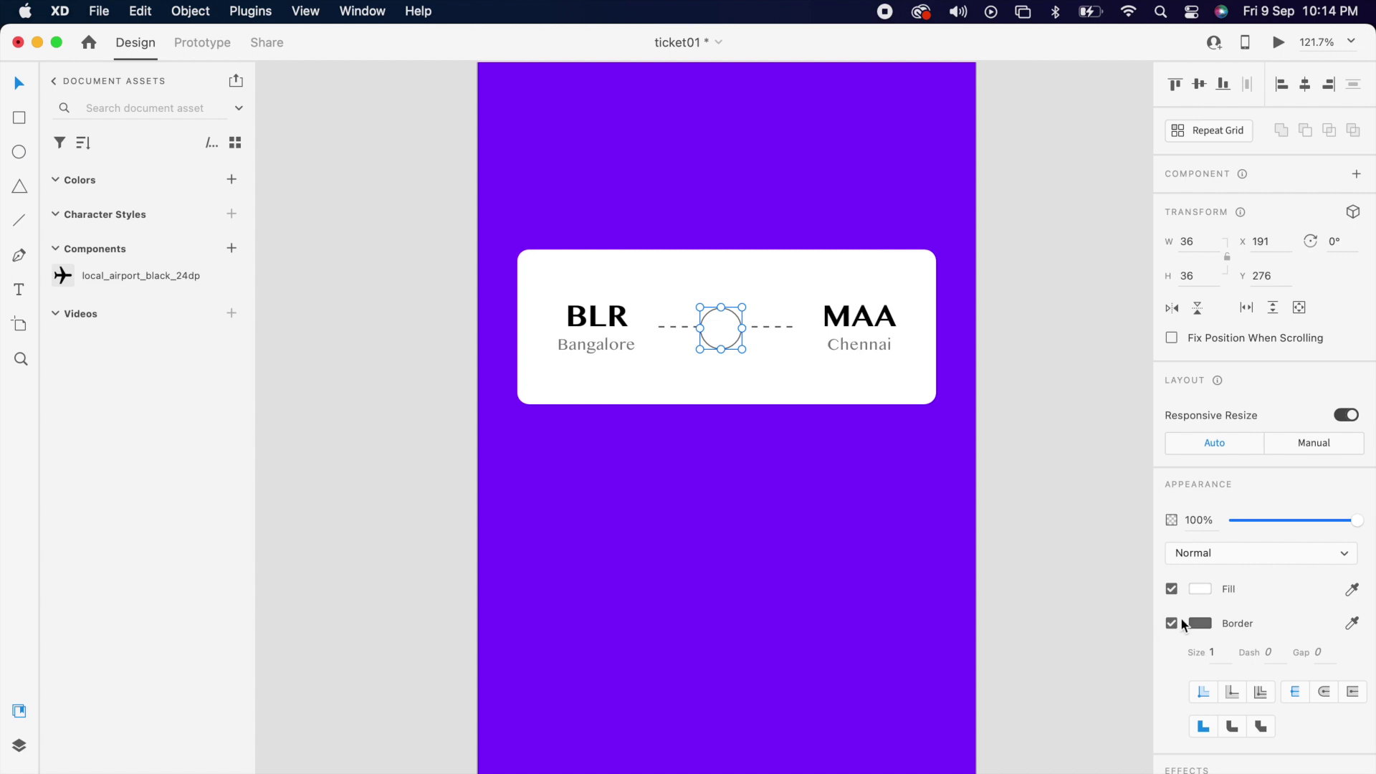
{"action": "left_click", "coordinate": [1202, 624]}
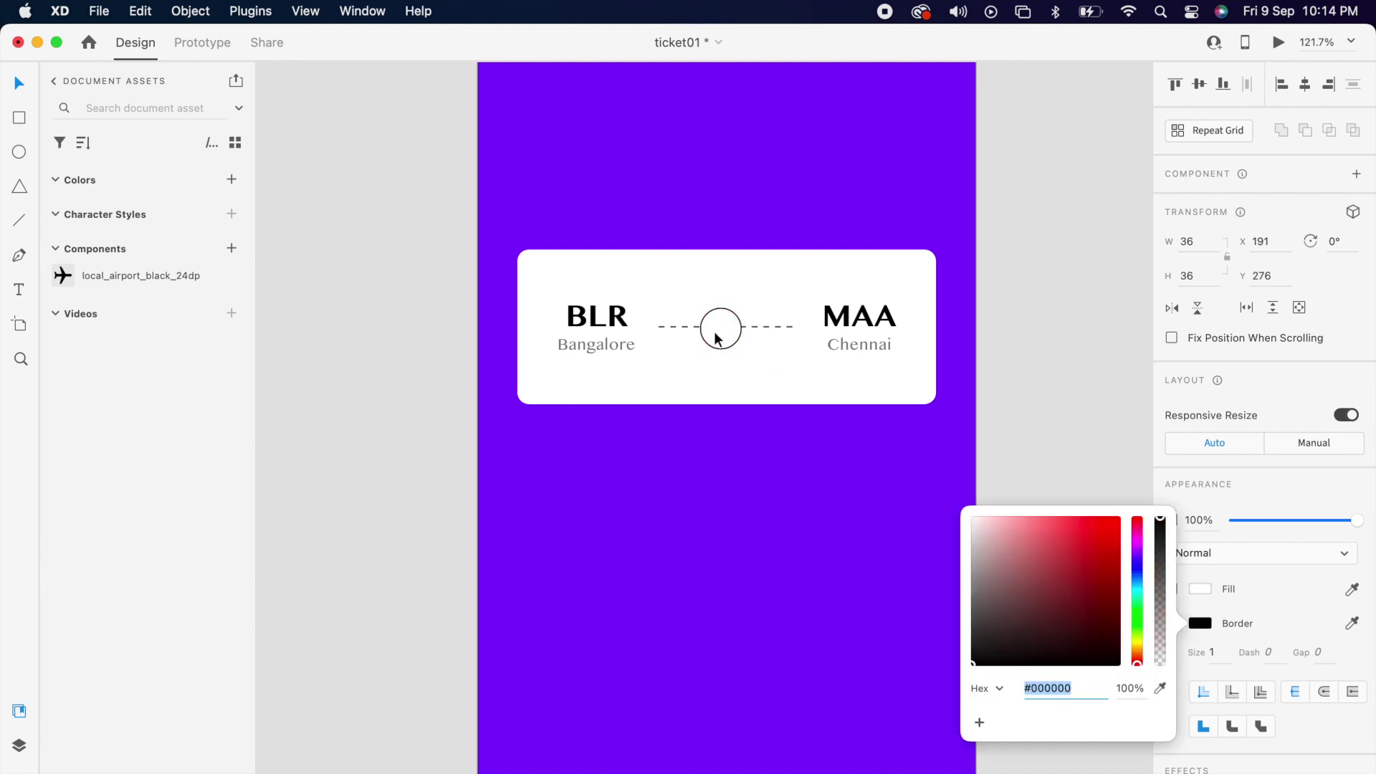
{"action": "left_click", "coordinate": [717, 337]}
{"action": "scroll", "coordinate": [717, 337], "scroll_direction": "up", "scroll_amount": 5}
Place the airport icon from Assets onto the circle and group them
{"action": "left_click_drag", "start_coordinate": [95, 274], "coordinate": [732, 324]}
{"action": "left_click", "coordinate": [736, 290], "text": "shift"}
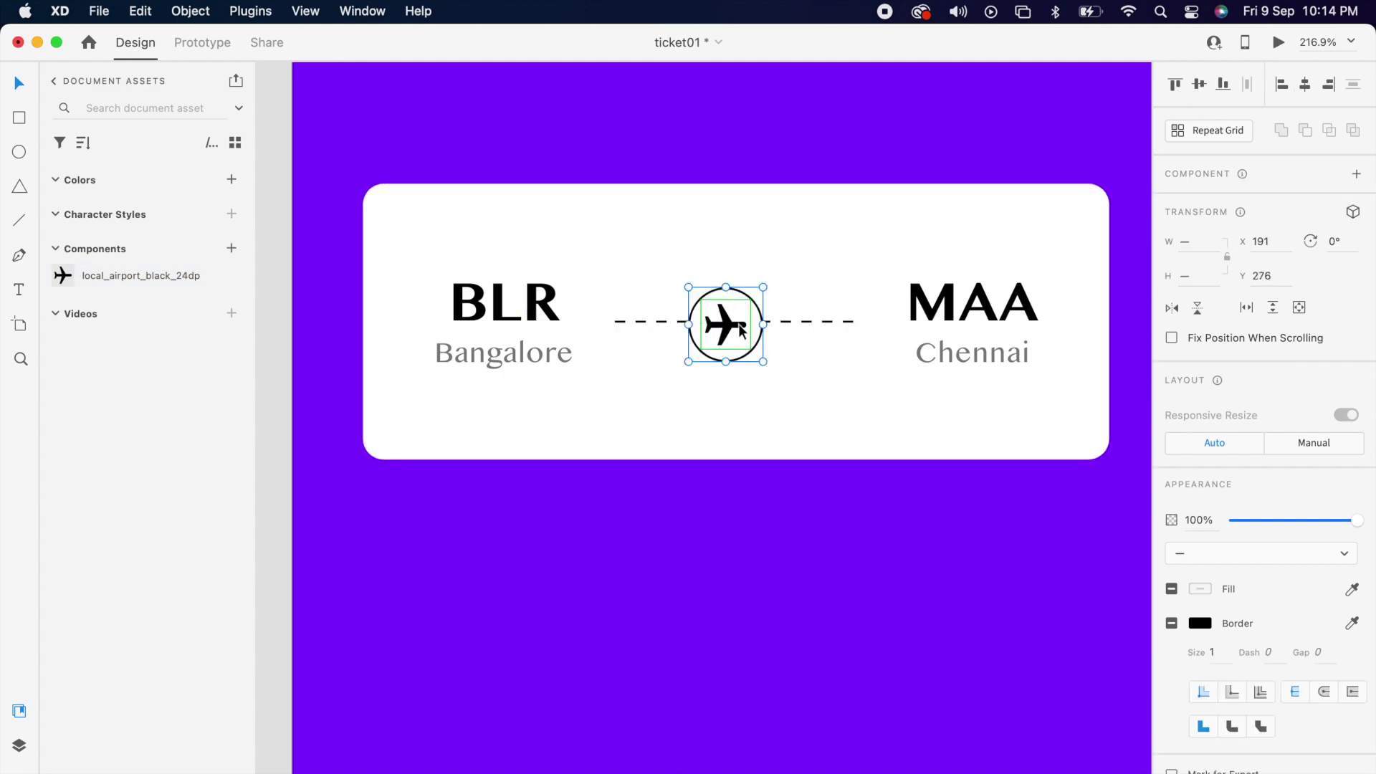
{"action": "right_click", "coordinate": [742, 329]}
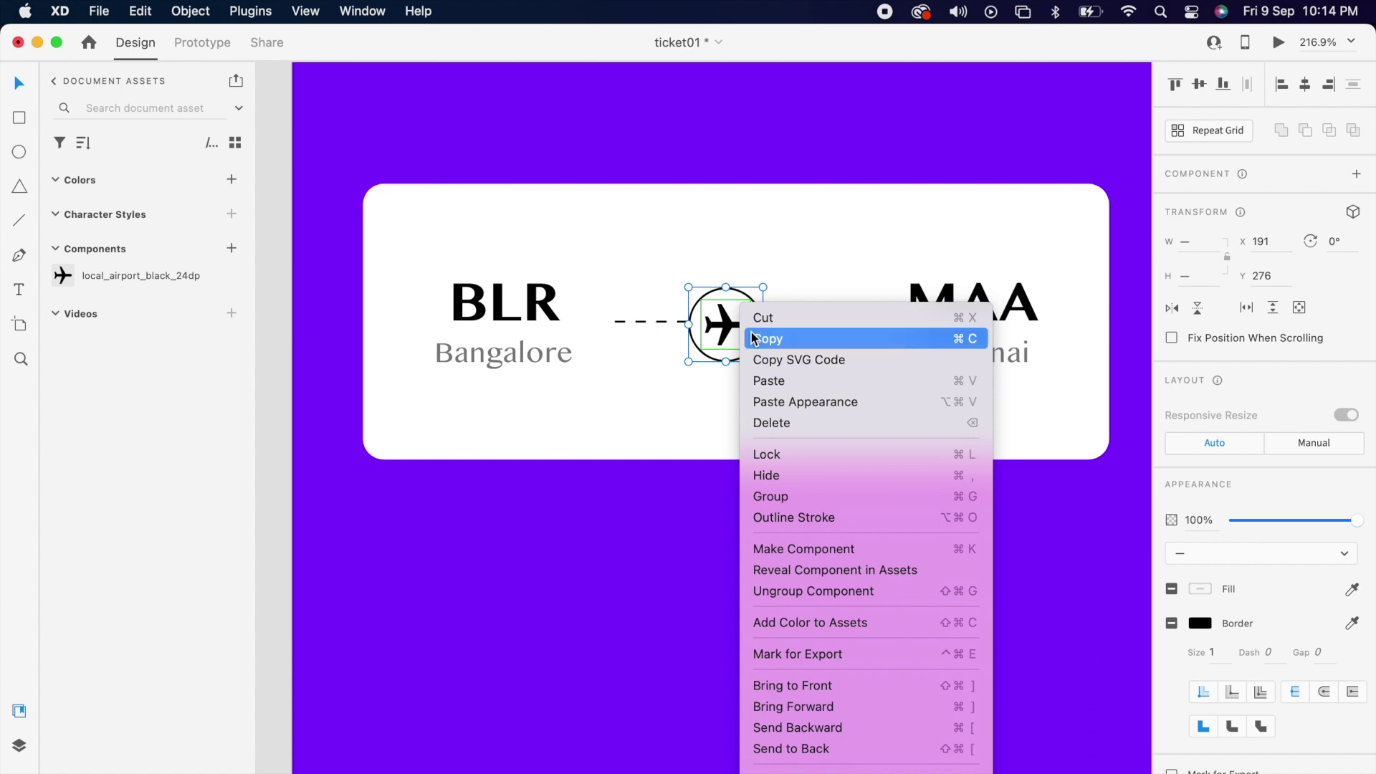
{"action": "left_click", "coordinate": [816, 496]}
{"action": "scroll", "coordinate": [750, 473], "scroll_direction": "down", "scroll_amount": 3}
{"action": "left_click_drag", "start_coordinate": [1022, 284], "coordinate": [524, 514]}
Group all the route card's contents together
{"action": "right_click", "coordinate": [586, 386]}
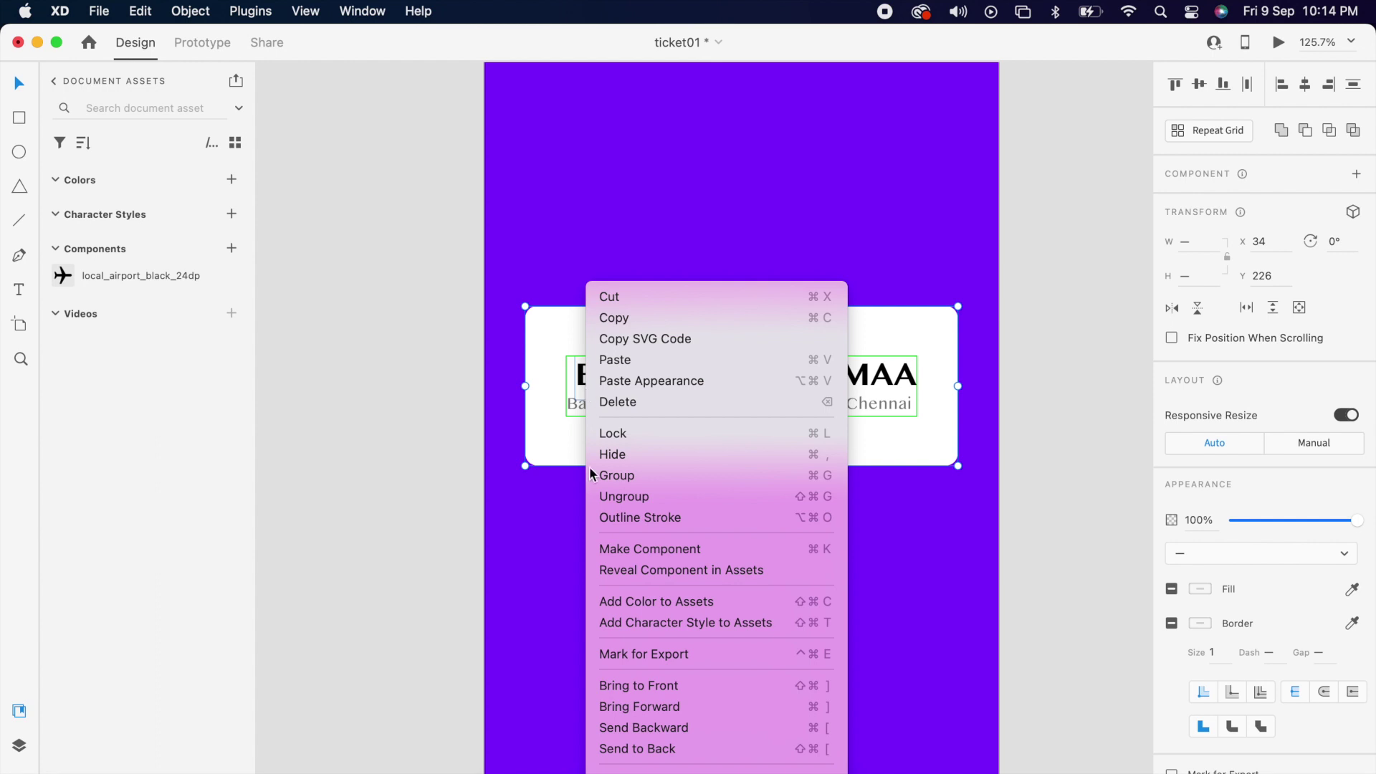
{"action": "left_click", "coordinate": [636, 476]}
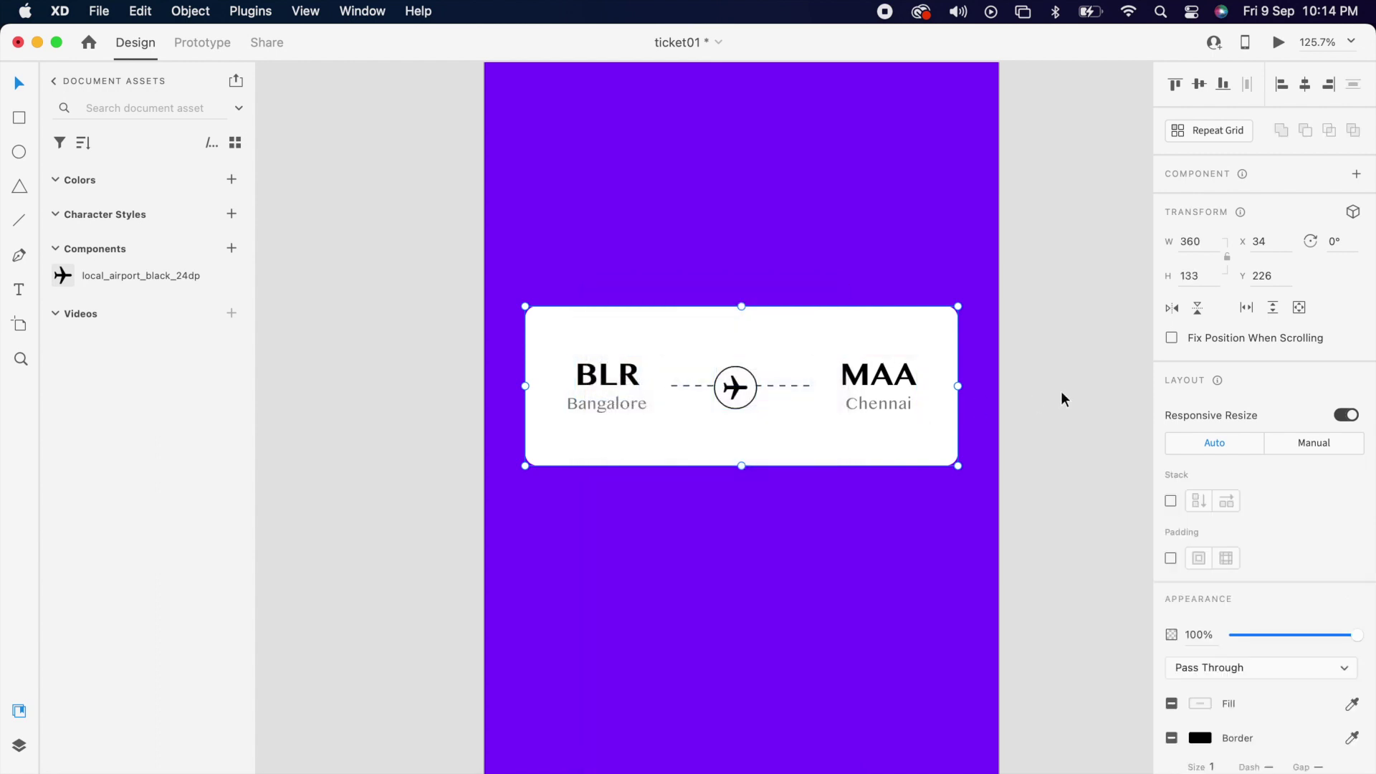
{"action": "key", "text": "Return"}
{"action": "scroll", "coordinate": [1065, 389], "scroll_direction": "down", "scroll_amount": 5}
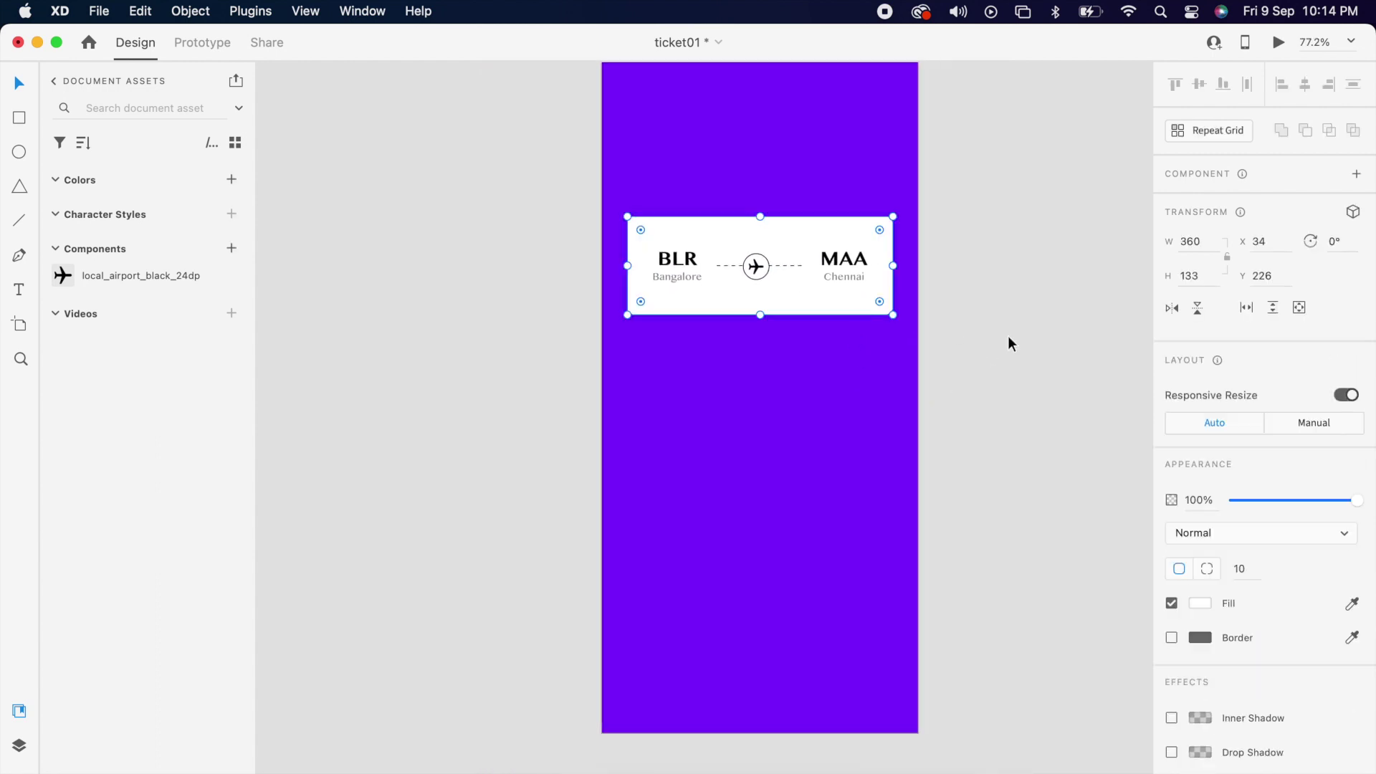
Duplicate the white card, move it below the route card, and stretch it taller
{"action": "left_click", "coordinate": [1020, 342]}
{"action": "key", "text": "super+v"}
{"action": "left_click_drag", "start_coordinate": [824, 277], "coordinate": [823, 376]}
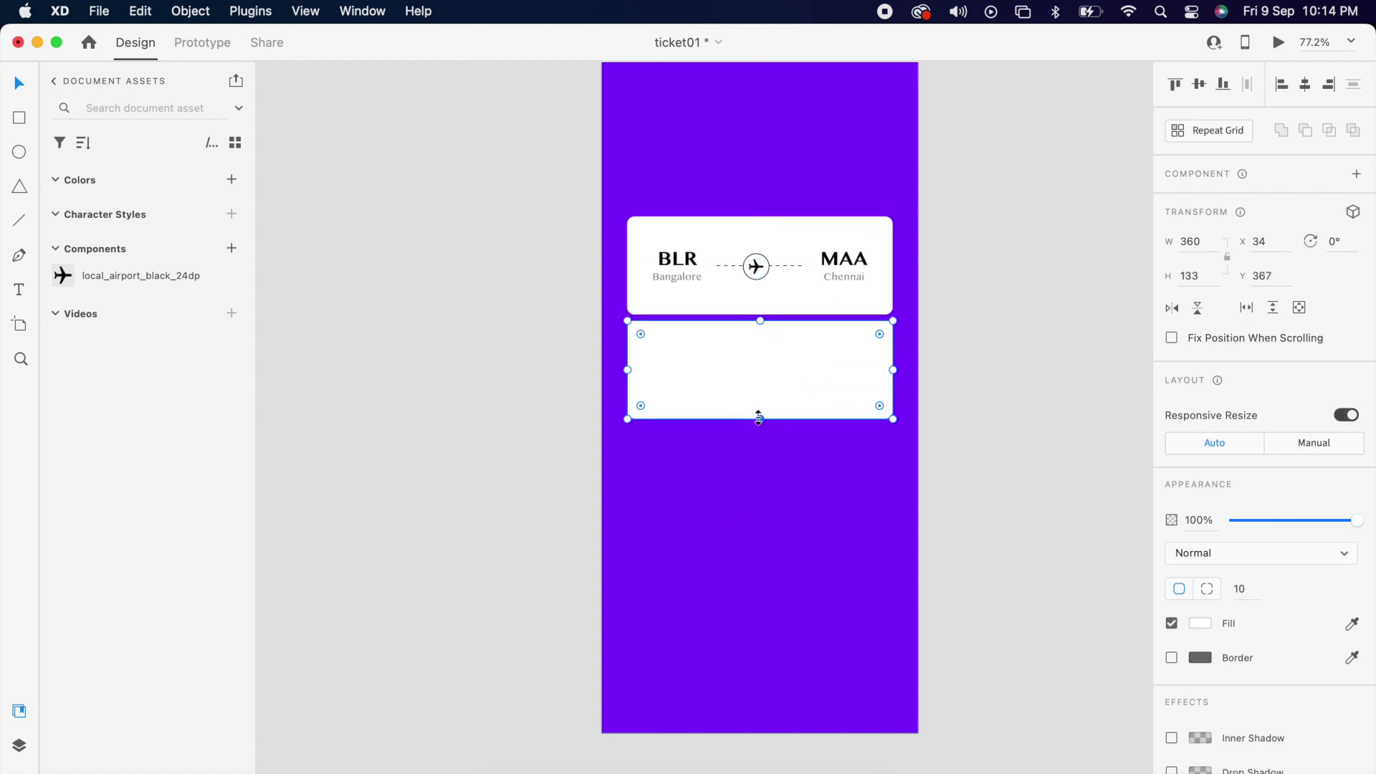
{"action": "left_click_drag", "start_coordinate": [759, 418], "coordinate": [759, 574]}
{"action": "scroll", "coordinate": [775, 563], "scroll_direction": "down", "scroll_amount": 2}
{"action": "scroll", "coordinate": [722, 406], "scroll_direction": "up", "scroll_amount": 3}
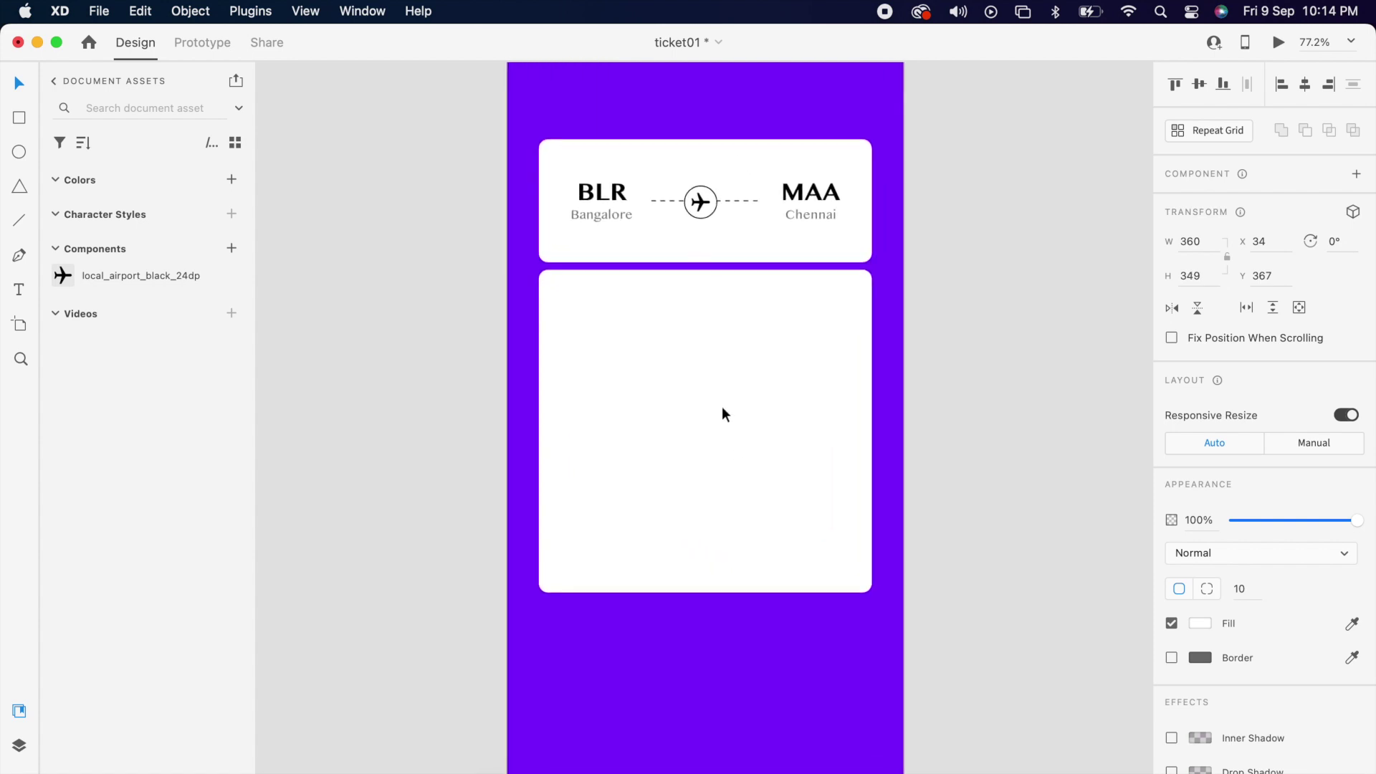
Repeat a small circle across both edges and subtract it to notch the lower card
{"action": "left_click", "coordinate": [20, 151]}
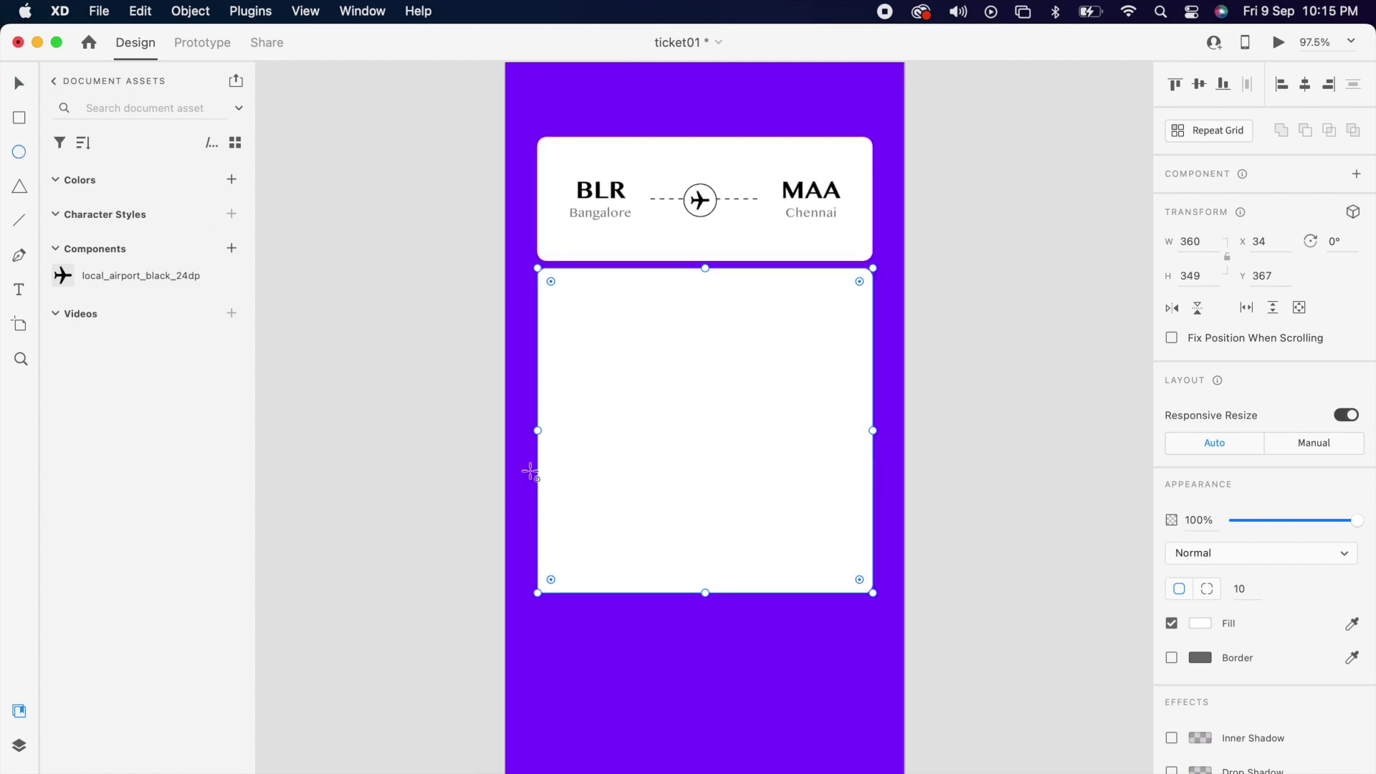
{"action": "left_click_drag", "start_coordinate": [531, 472], "coordinate": [547, 512]}
{"action": "left_click", "coordinate": [1244, 132]}
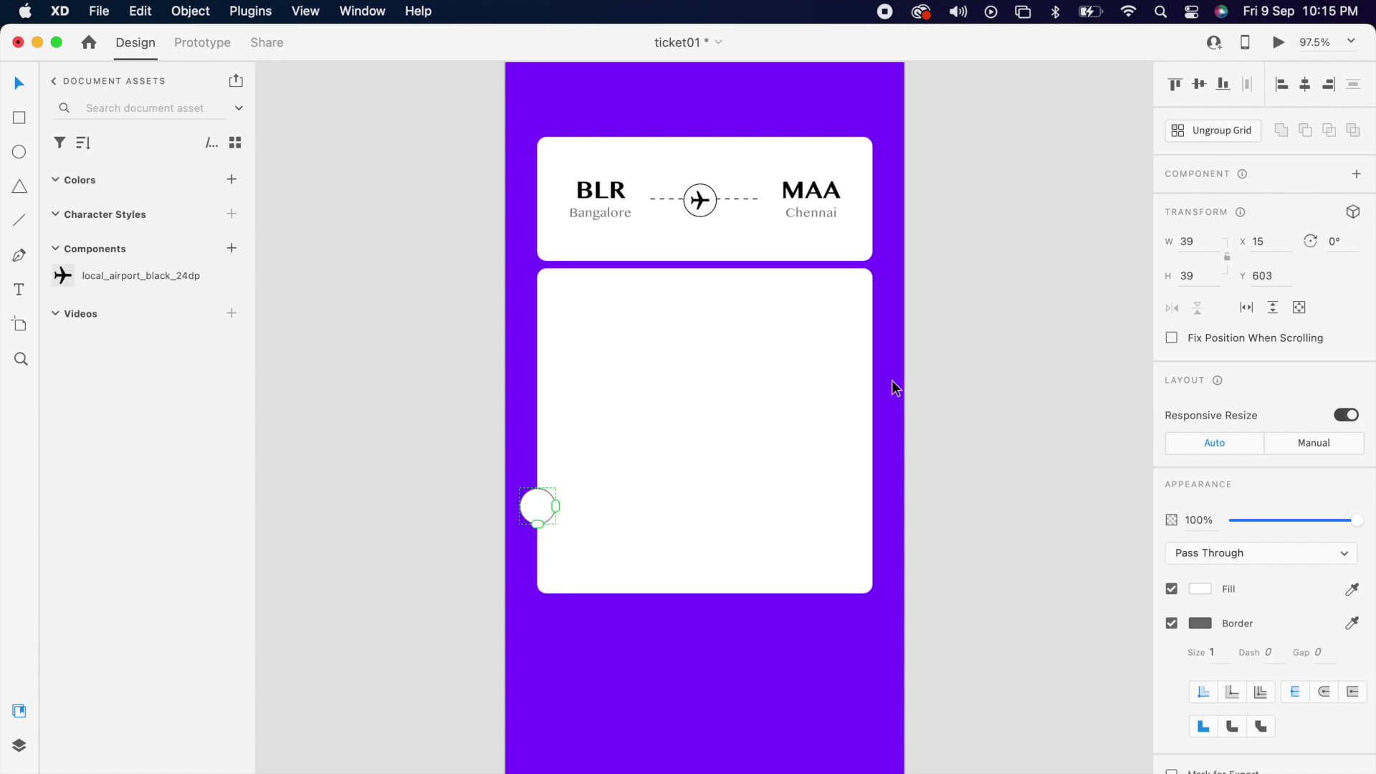
{"action": "left_click_drag", "start_coordinate": [556, 506], "coordinate": [846, 534]}
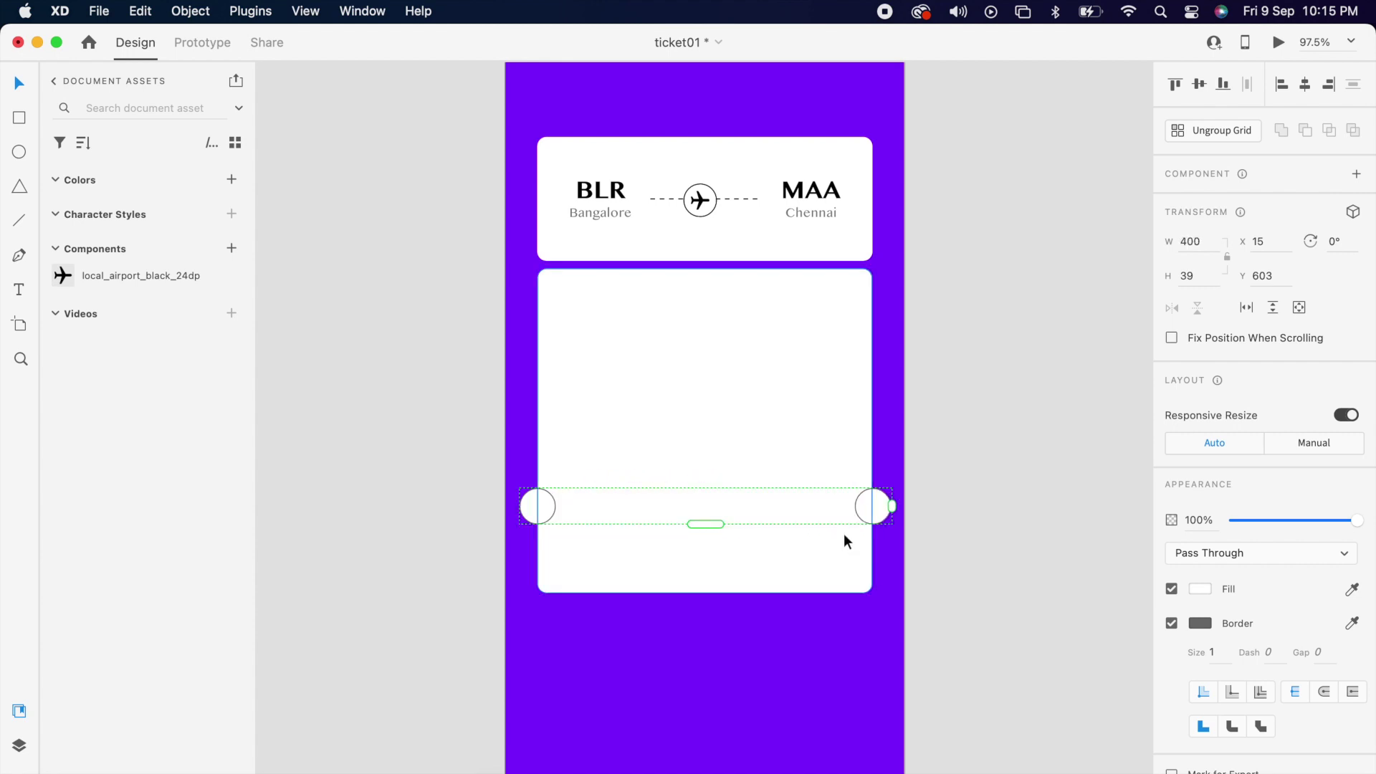
{"action": "left_click", "coordinate": [849, 553], "text": "shift"}
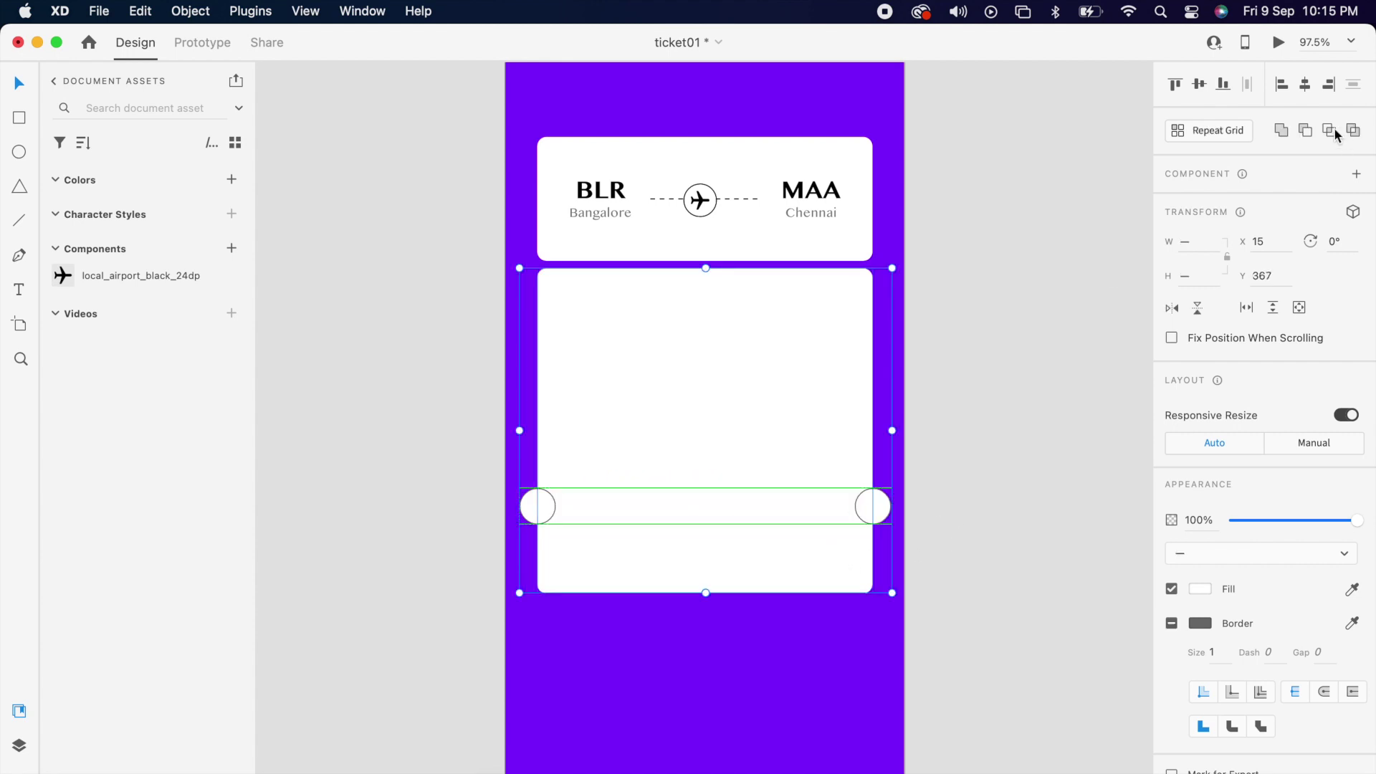
{"action": "left_click", "coordinate": [1305, 132]}
{"action": "left_click", "coordinate": [949, 488]}
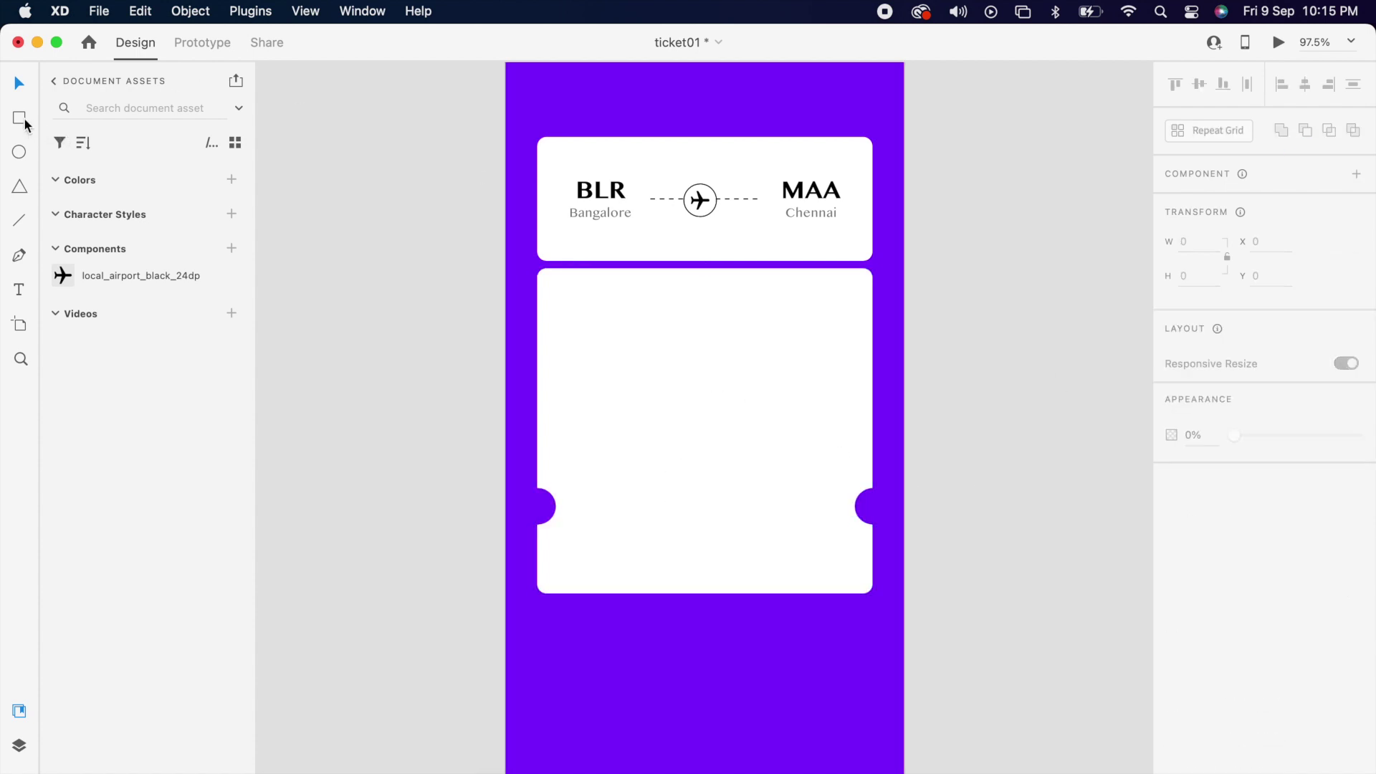
{"action": "scroll", "coordinate": [638, 572], "scroll_direction": "up", "scroll_amount": 5}
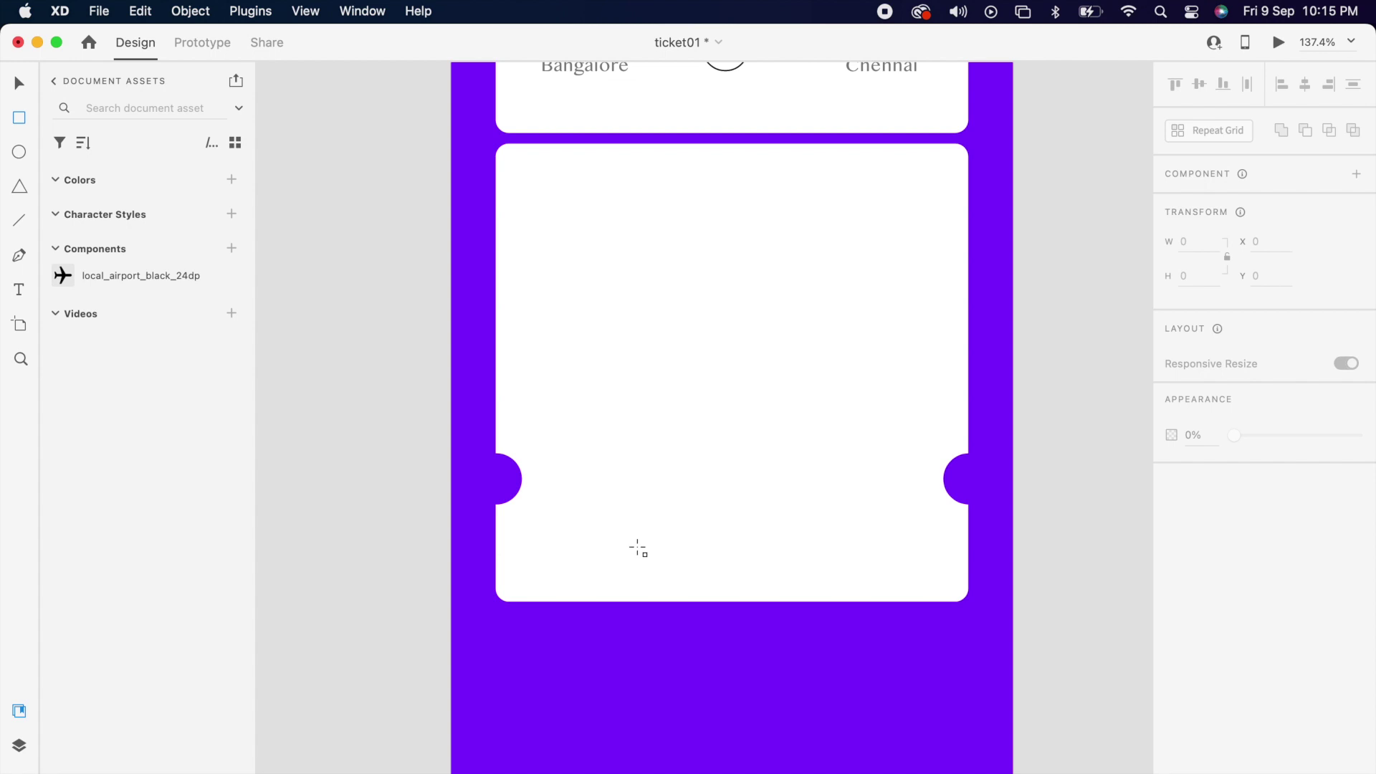
Draw a black dashed line with dash 5 across the lower card between its notches
{"action": "left_click", "coordinate": [536, 477]}
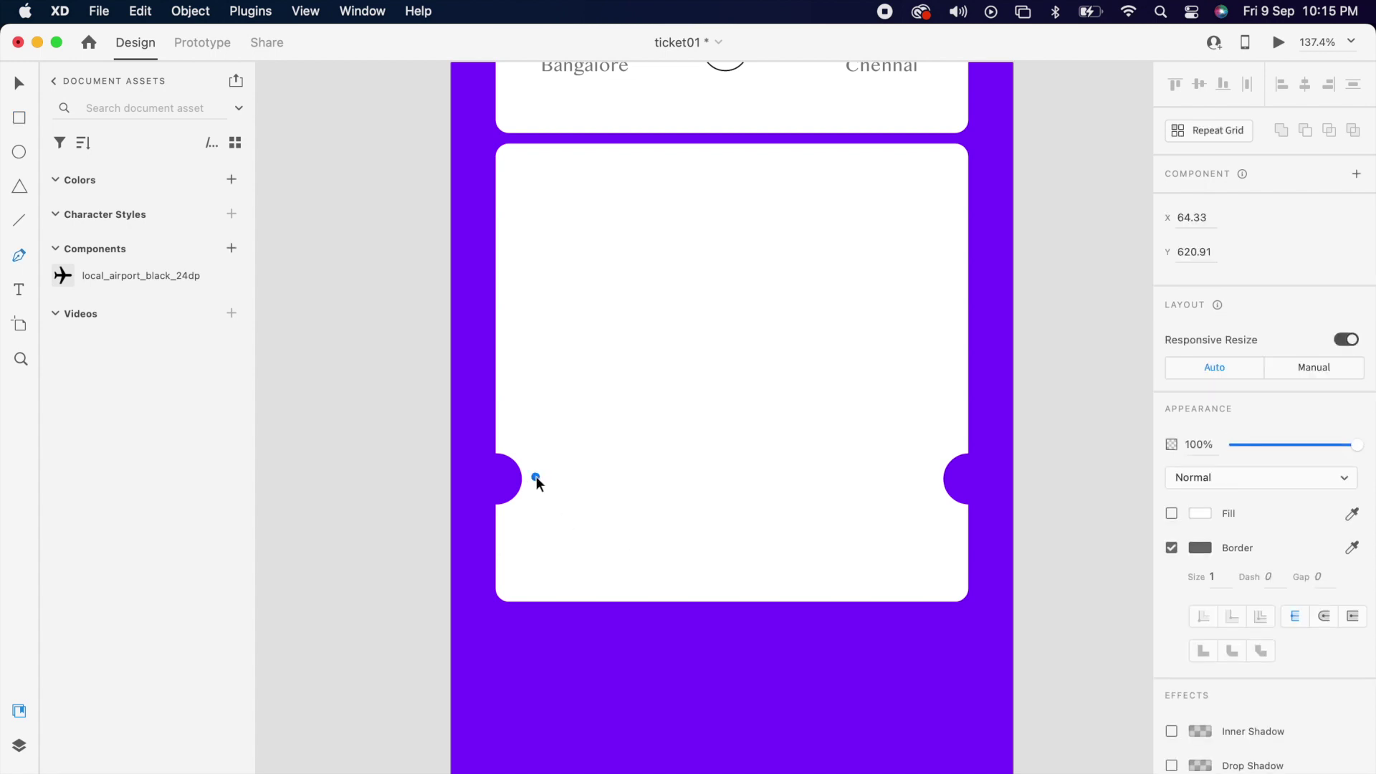
{"action": "left_click", "coordinate": [926, 492], "text": "shift"}
{"action": "key", "text": "Escape"}
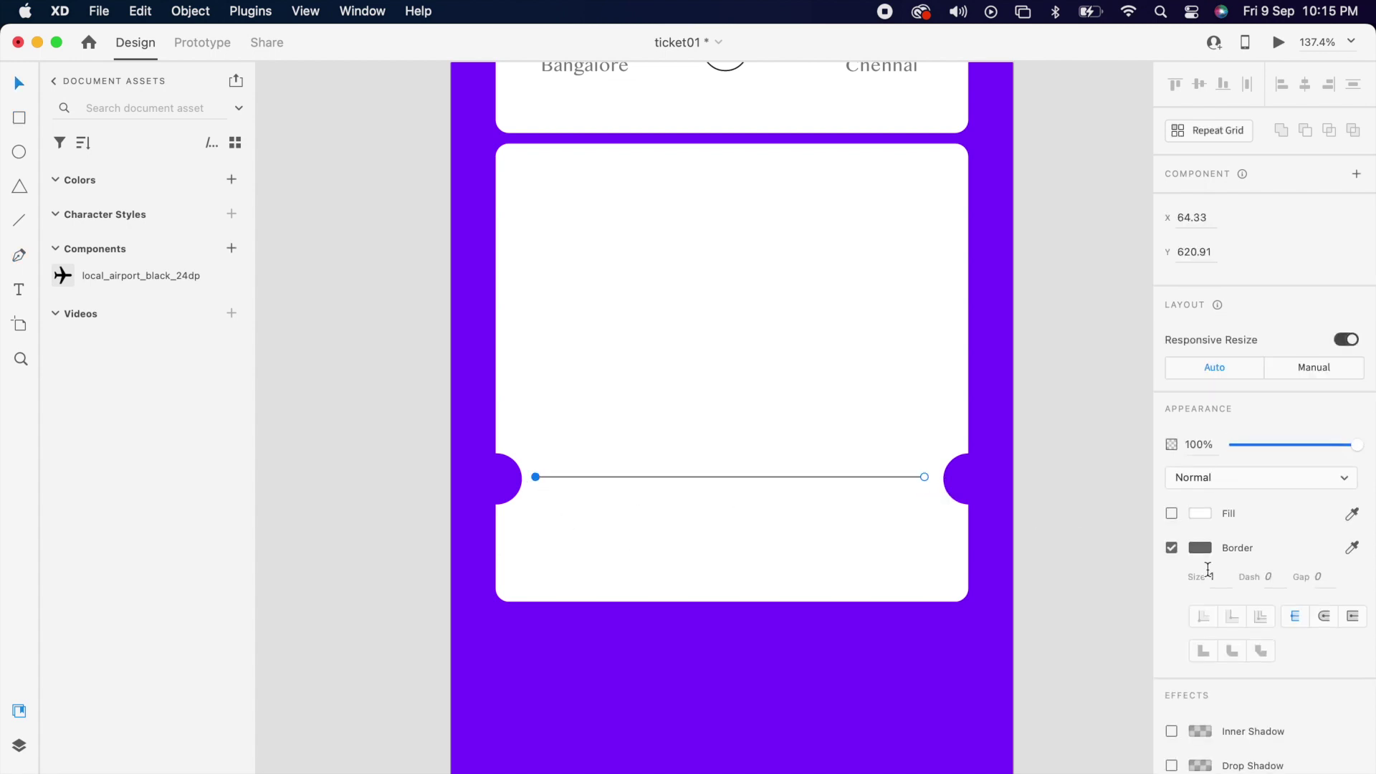
{"action": "left_click", "coordinate": [1201, 548]}
{"action": "left_click_drag", "start_coordinate": [1007, 562], "coordinate": [973, 589]}
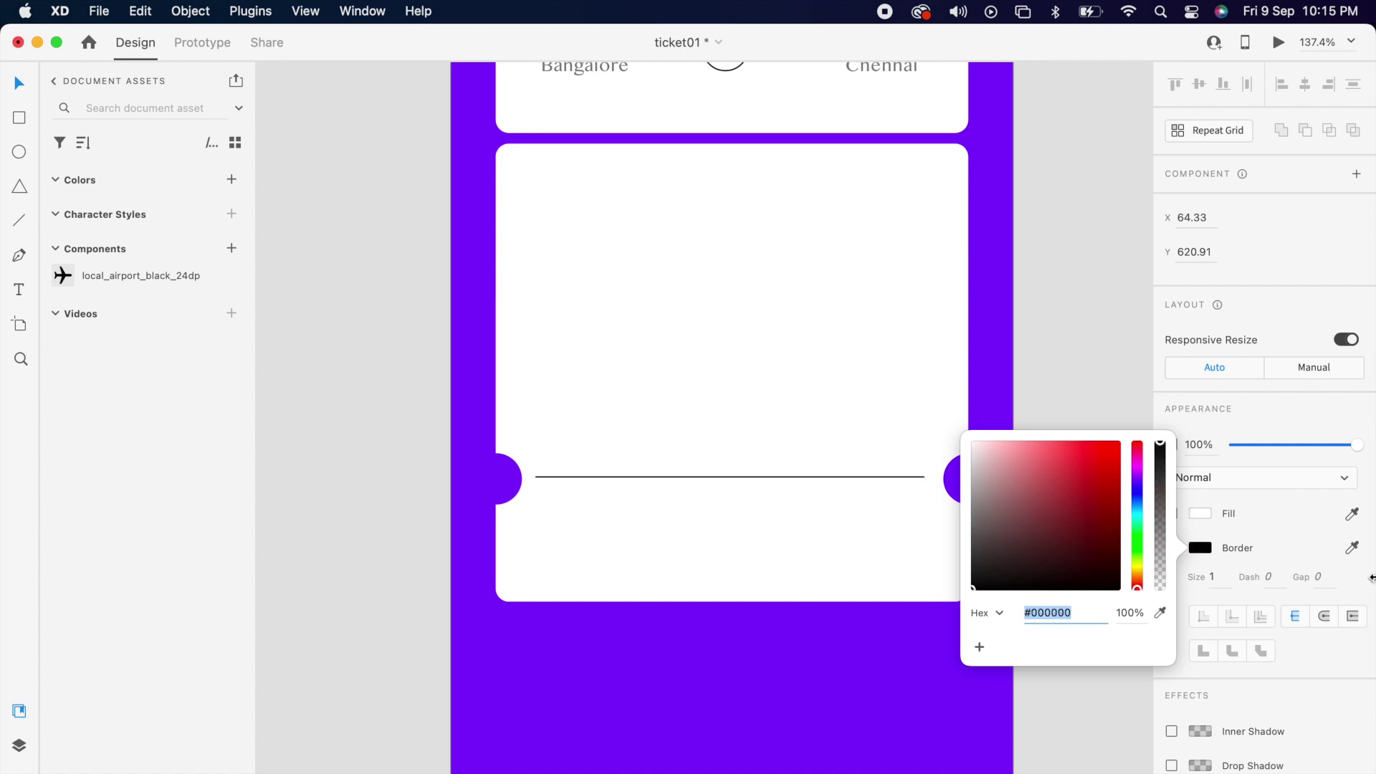
{"action": "left_click", "coordinate": [1280, 578]}
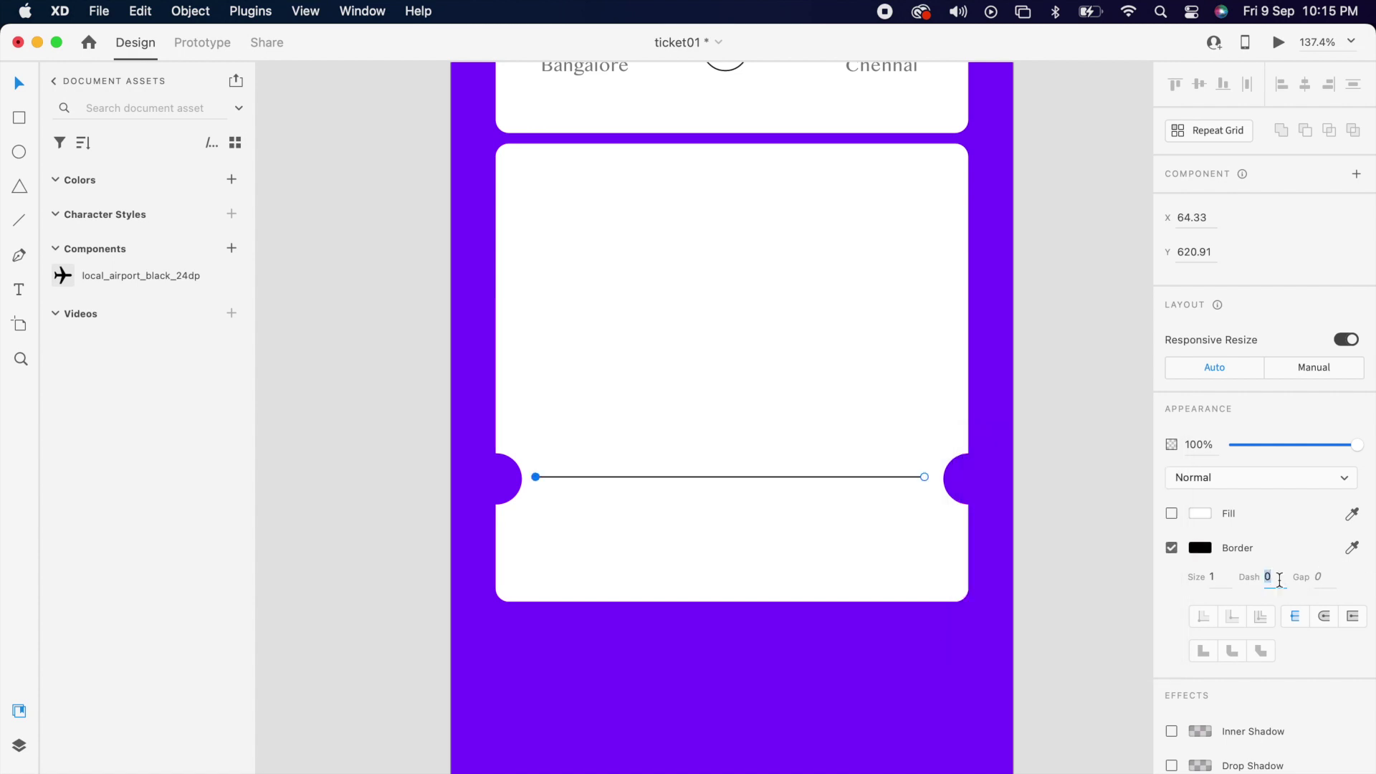
{"action": "left_click", "coordinate": [860, 555], "text": "shift"}
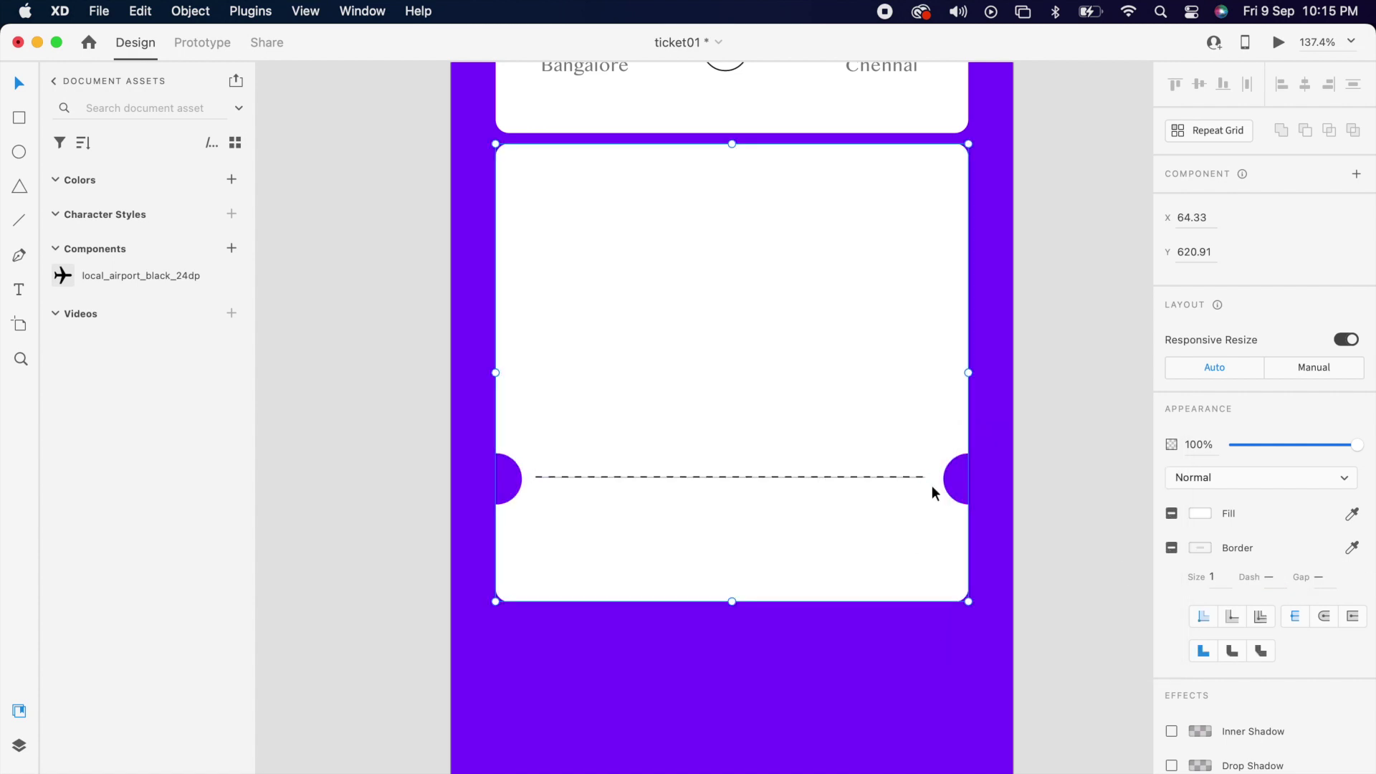
{"action": "left_click", "coordinate": [1060, 418]}
{"action": "left_click", "coordinate": [19, 117]}
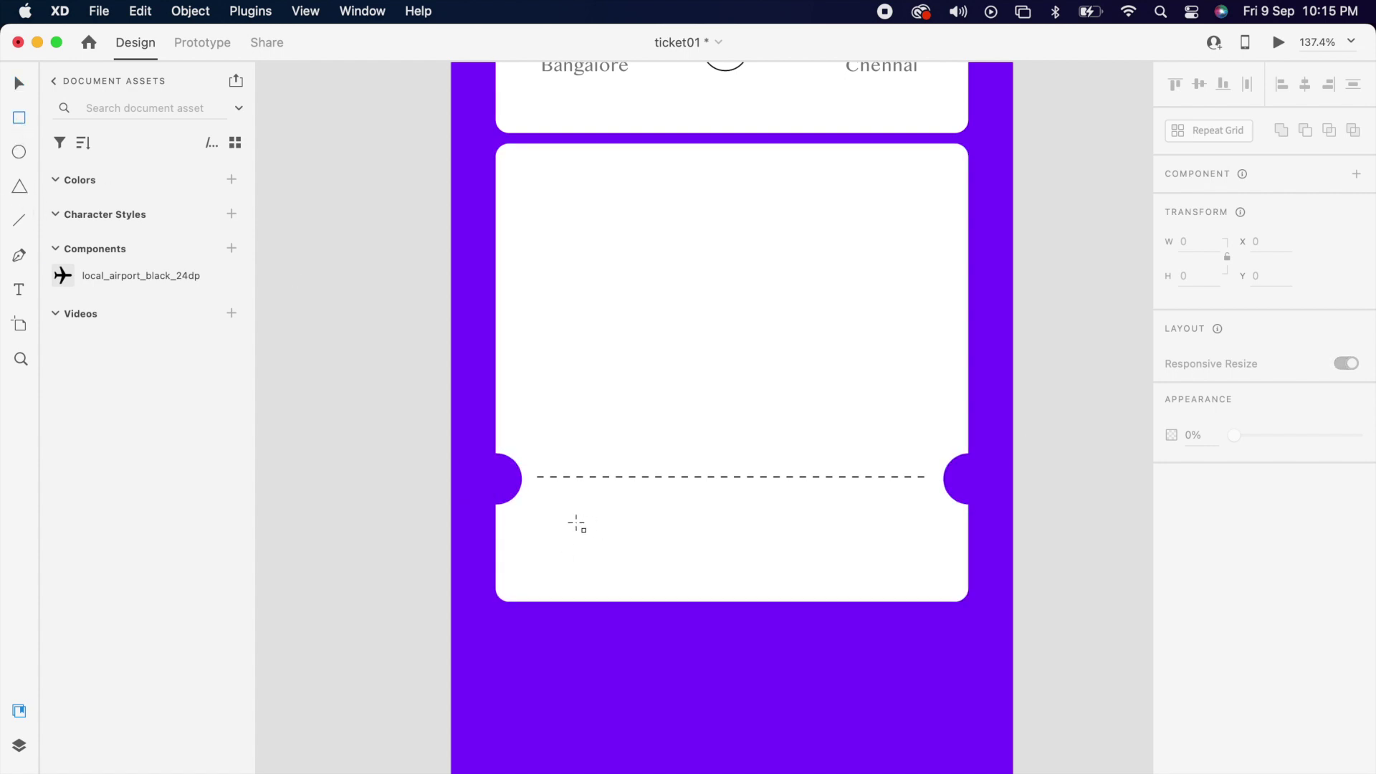
Draw a thin tall black bar below the dashed line
{"action": "left_click_drag", "start_coordinate": [554, 491], "coordinate": [569, 586]}
{"action": "left_click", "coordinate": [1172, 658]}
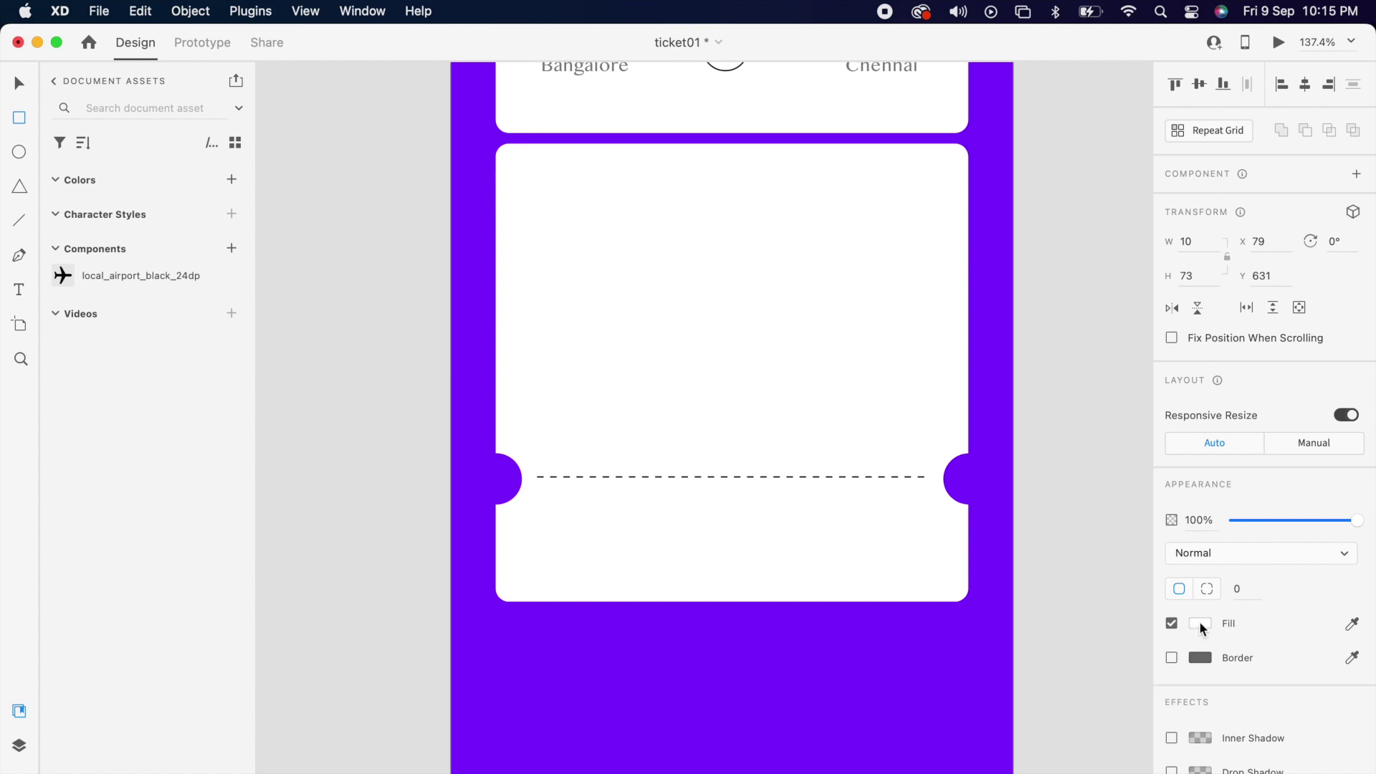
{"action": "left_click", "coordinate": [1200, 623]}
{"action": "left_click_drag", "start_coordinate": [1043, 601], "coordinate": [972, 679]}
{"action": "key", "text": "Escape"}
Repeat the bar across the stub, ungroup the grid, and regroup the bars
{"action": "left_click", "coordinate": [1220, 131]}
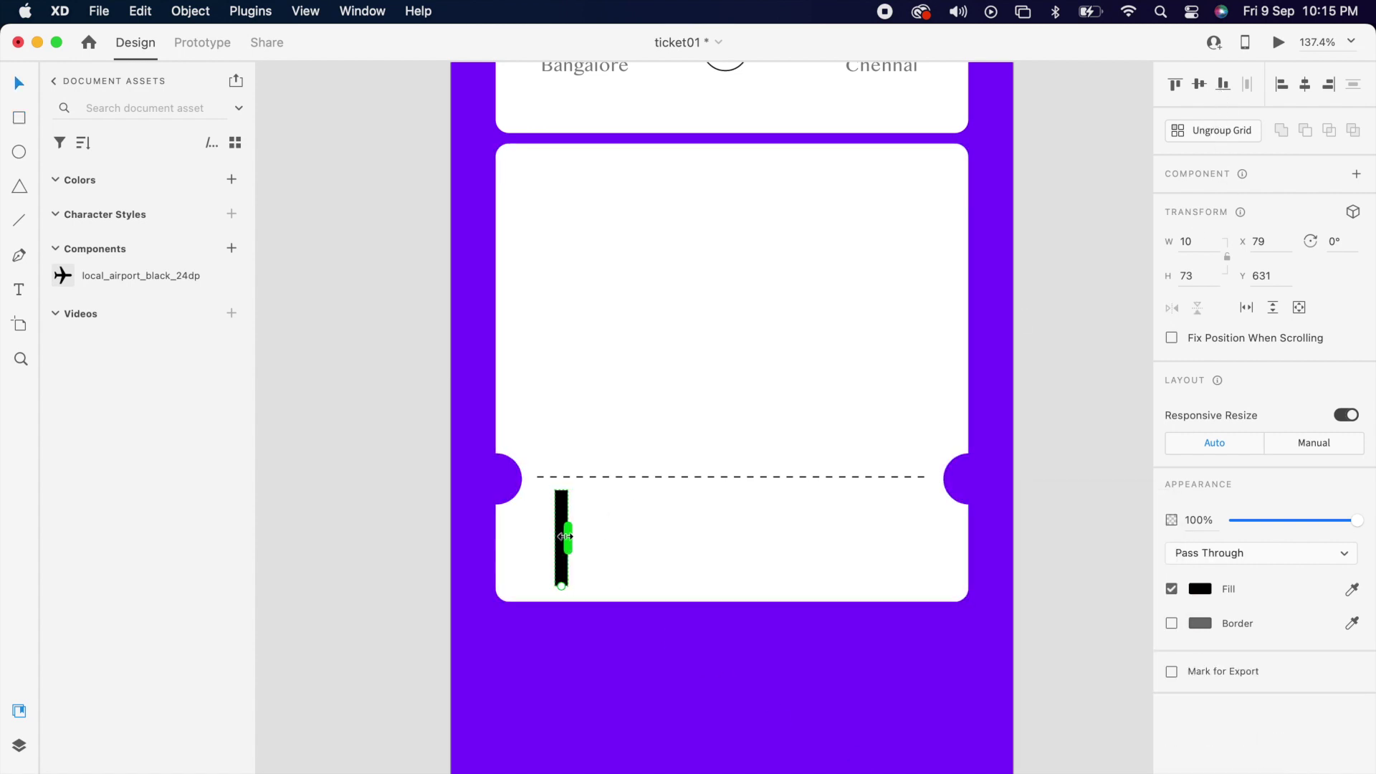
{"action": "left_click_drag", "start_coordinate": [566, 538], "coordinate": [912, 552]}
{"action": "left_click", "coordinate": [1220, 131]}
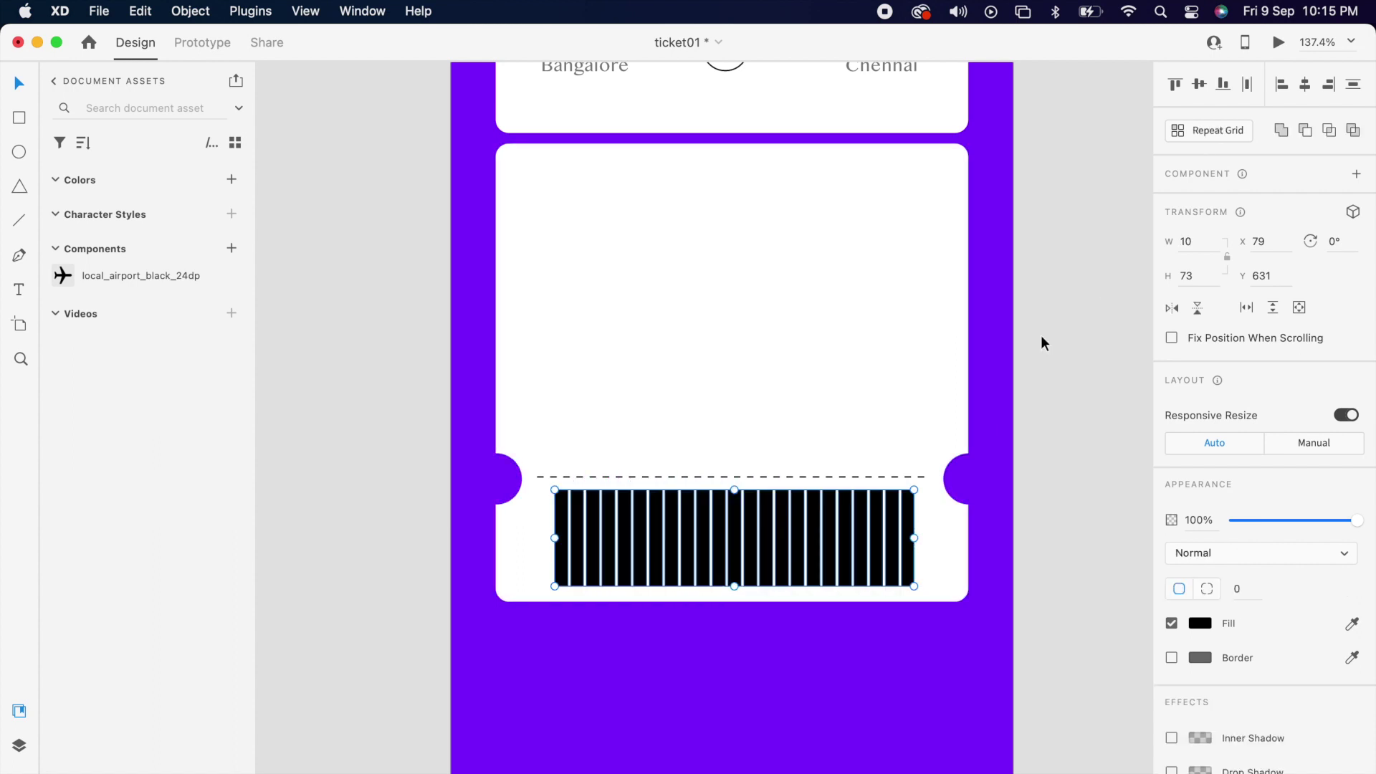
{"action": "right_click", "coordinate": [828, 524]}
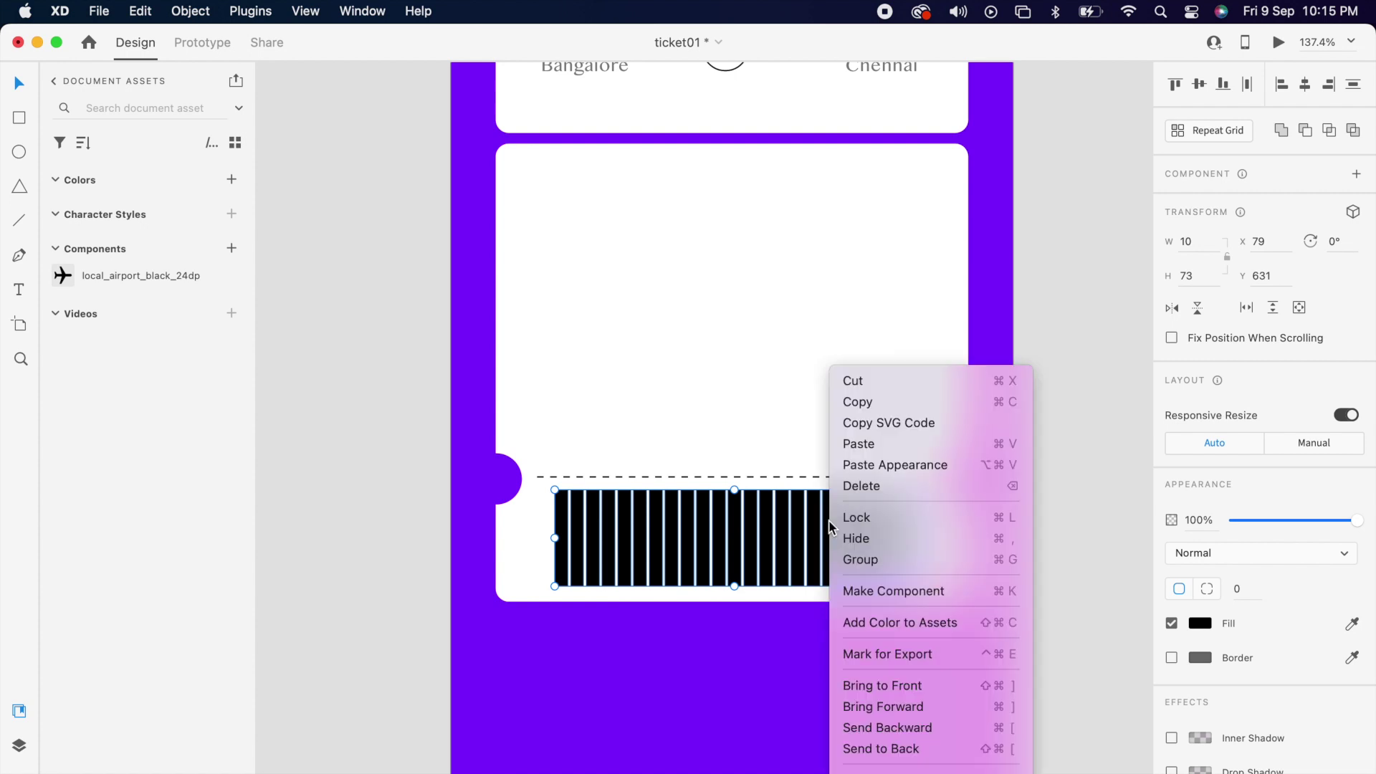
{"action": "left_click", "coordinate": [863, 560]}
Shift sets of bars apart to give the barcode uneven spacing
{"action": "double_click", "coordinate": [909, 545]}
{"action": "left_click_drag", "start_coordinate": [1039, 552], "coordinate": [619, 551]}
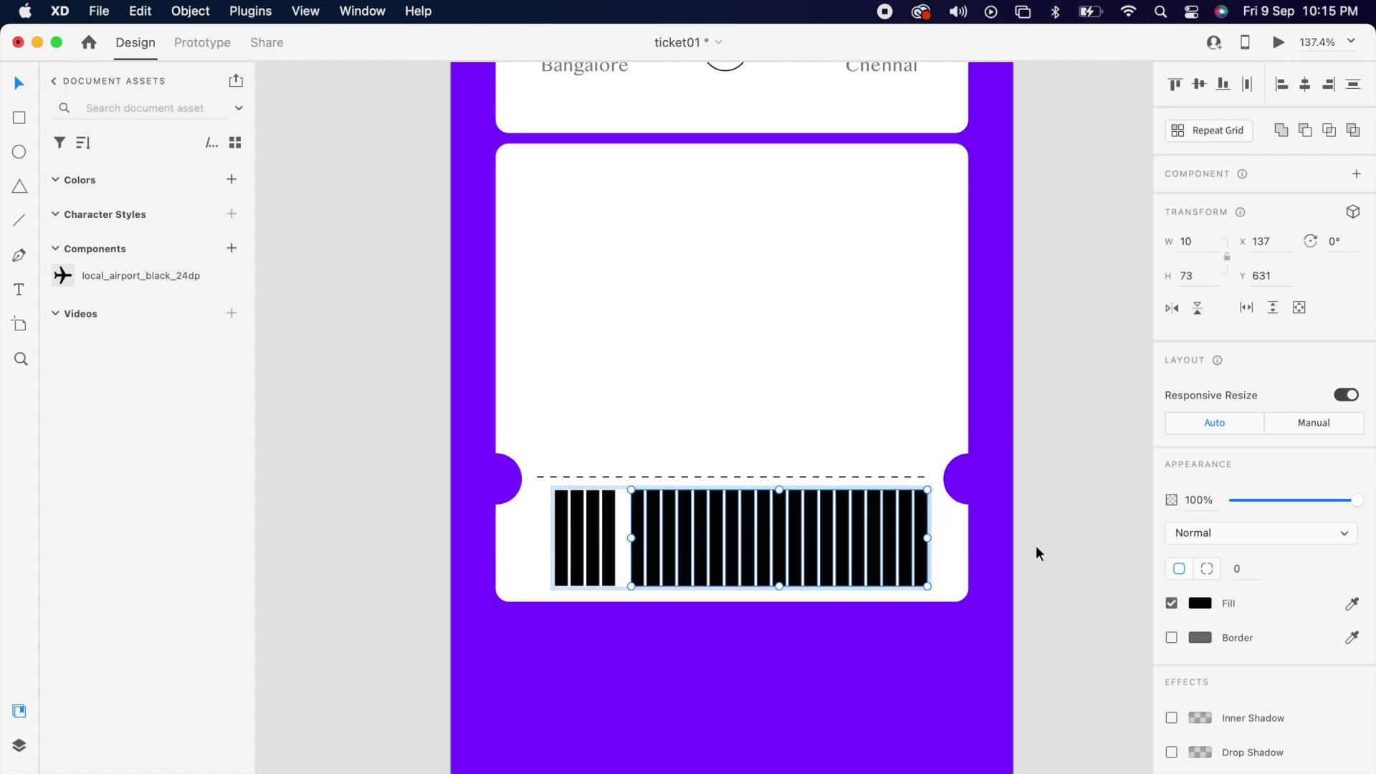
{"action": "left_click_drag", "start_coordinate": [1039, 553], "coordinate": [738, 568]}
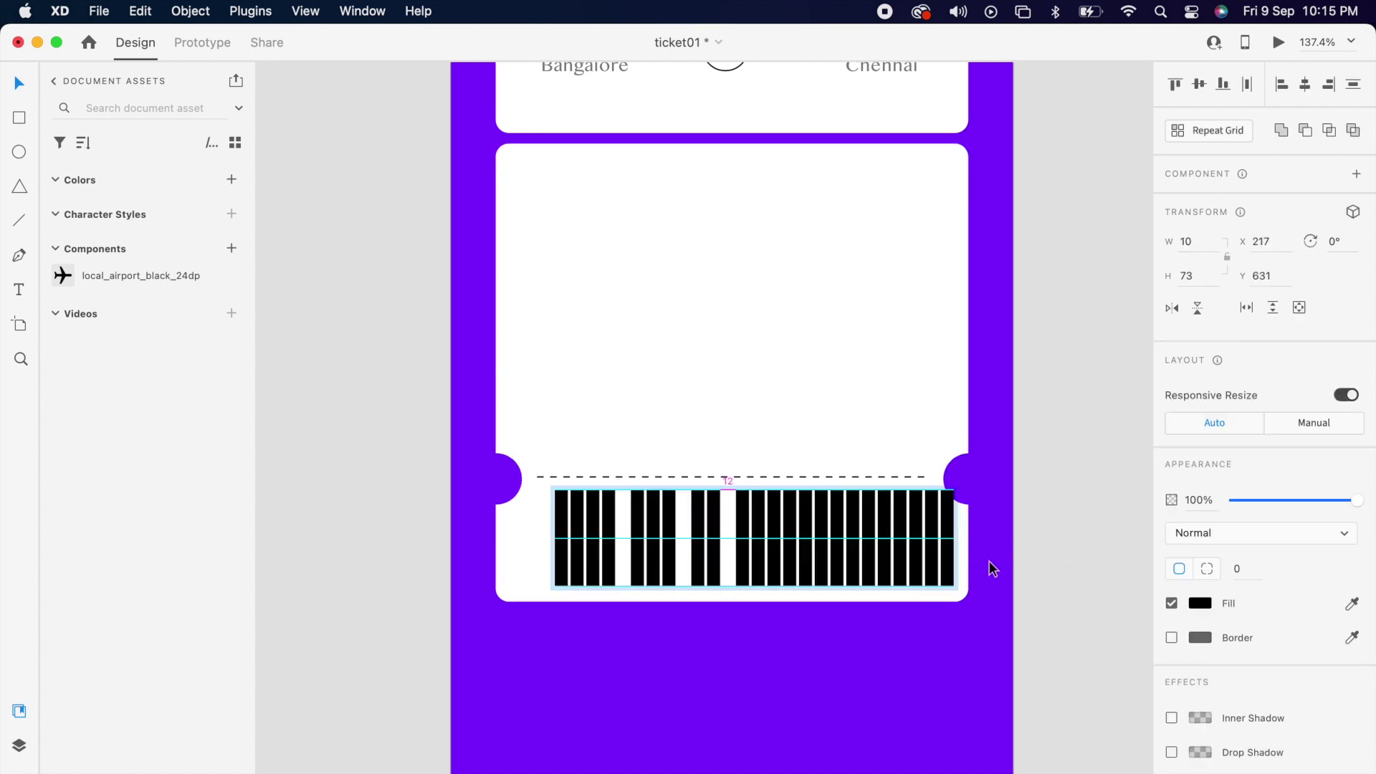
{"action": "left_click_drag", "start_coordinate": [1050, 553], "coordinate": [820, 574]}
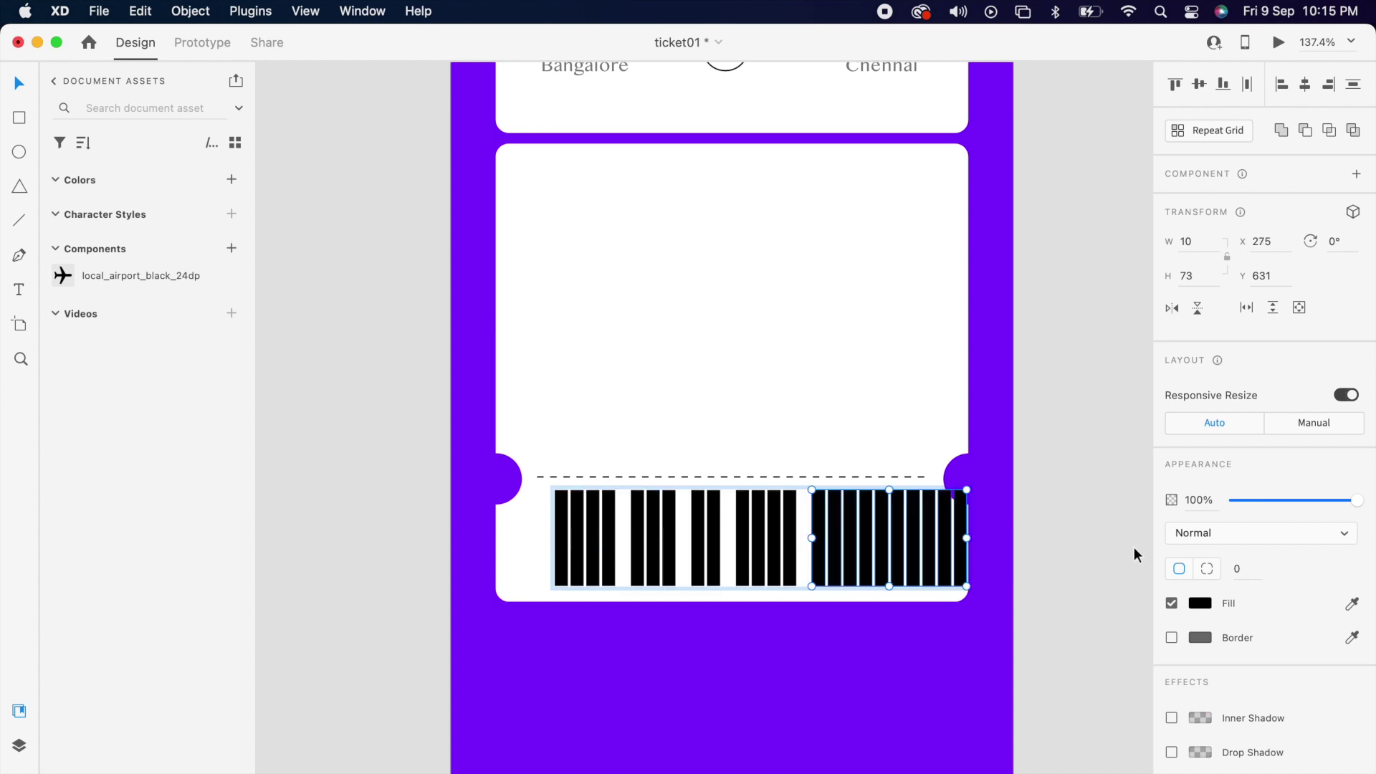
{"action": "left_click_drag", "start_coordinate": [1088, 555], "coordinate": [806, 573]}
{"action": "left_click", "coordinate": [1083, 565]}
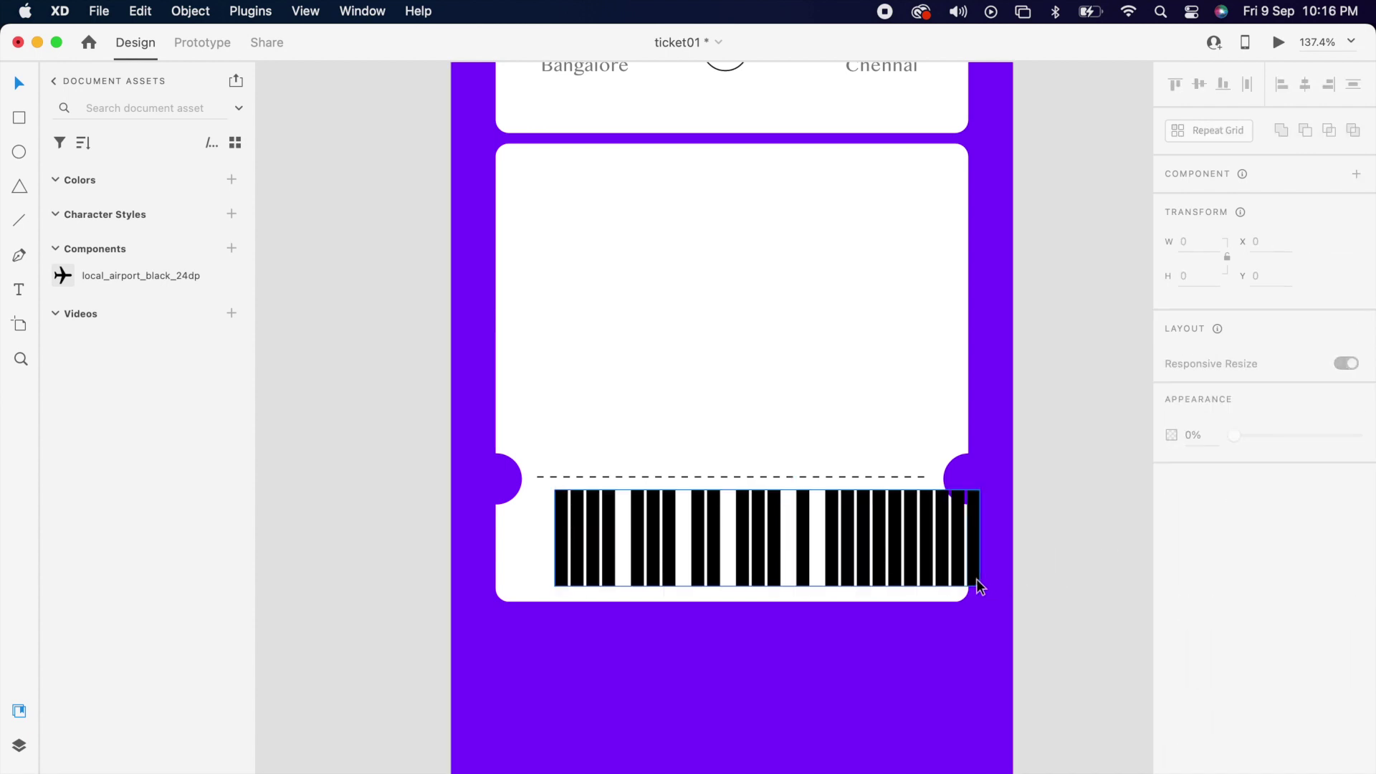
Resize the barcode to 131 × 30 and centre it horizontally on the card
{"action": "left_click", "coordinate": [976, 580]}
{"action": "left_click_drag", "start_coordinate": [980, 584], "coordinate": [728, 566]}
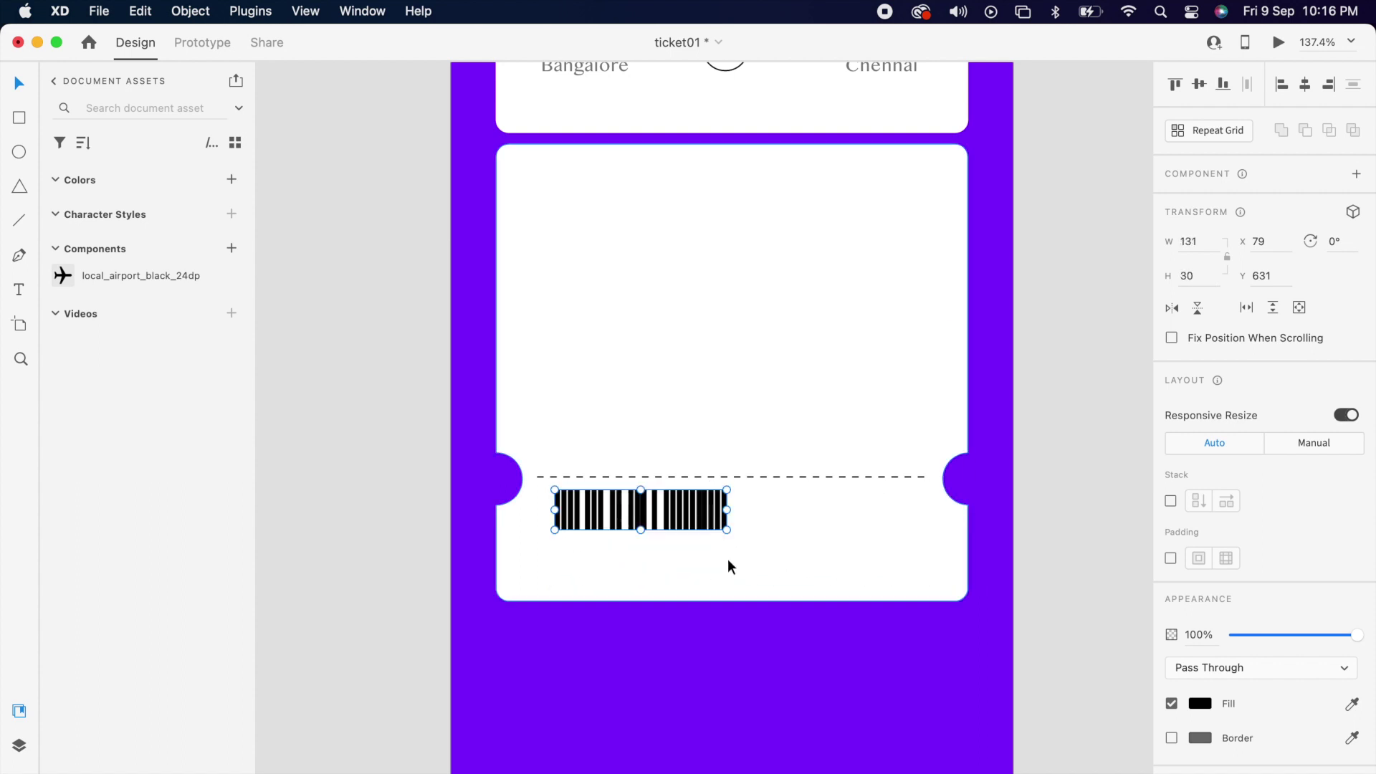
{"action": "left_click_drag", "start_coordinate": [713, 519], "coordinate": [829, 554]}
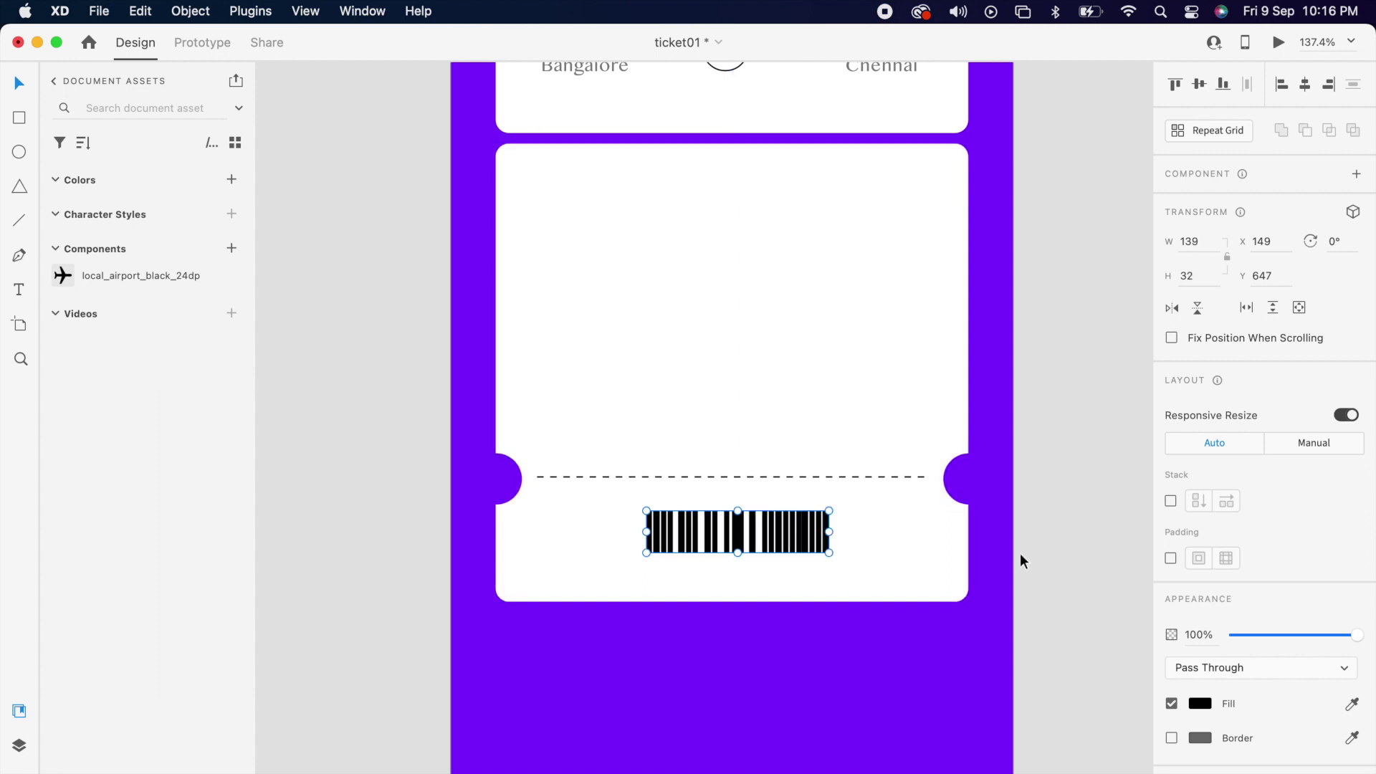
{"action": "left_click", "coordinate": [940, 539], "text": "shift"}
{"action": "left_click", "coordinate": [1302, 84]}
Add a left-aligned 'Passenger name' text label near the card's top left
{"action": "left_click", "coordinate": [975, 423]}
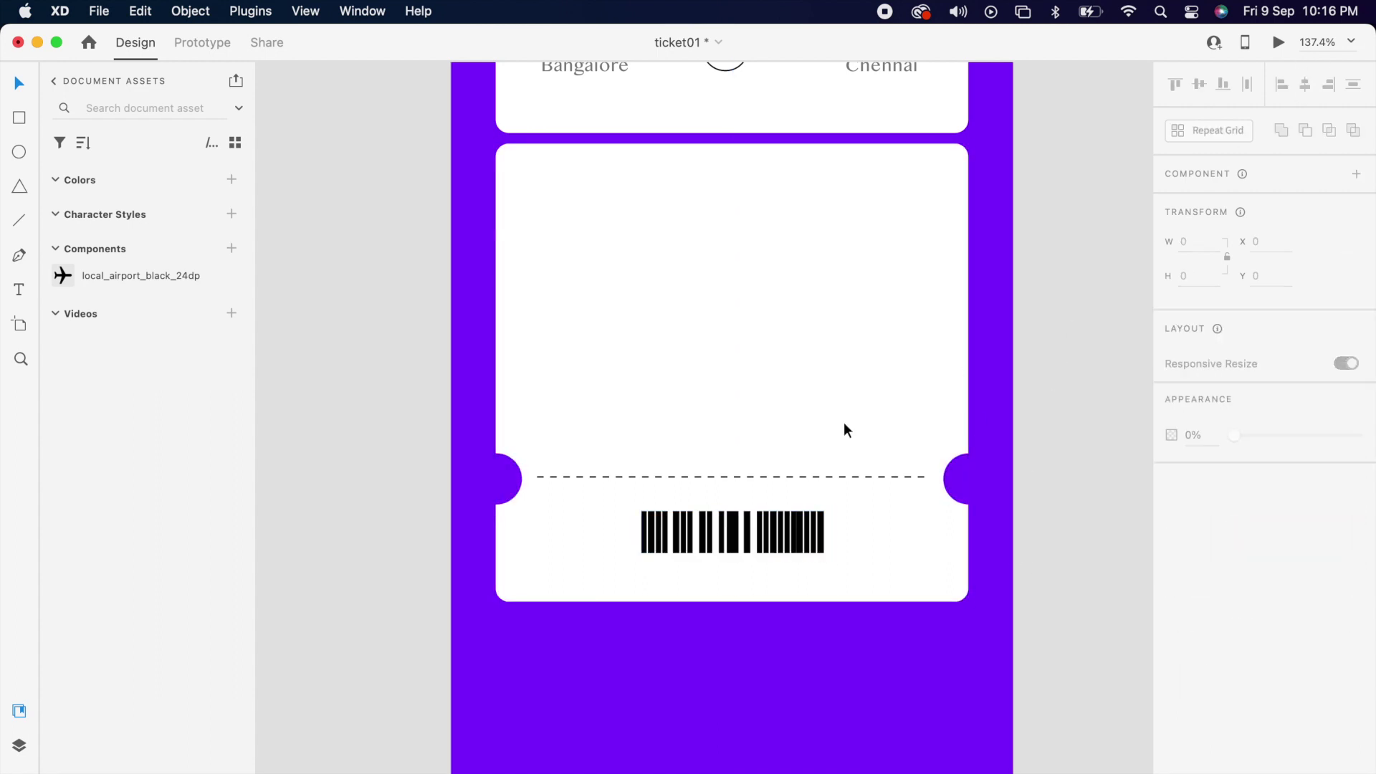
{"action": "scroll", "coordinate": [849, 284], "scroll_direction": "up", "scroll_amount": 3}
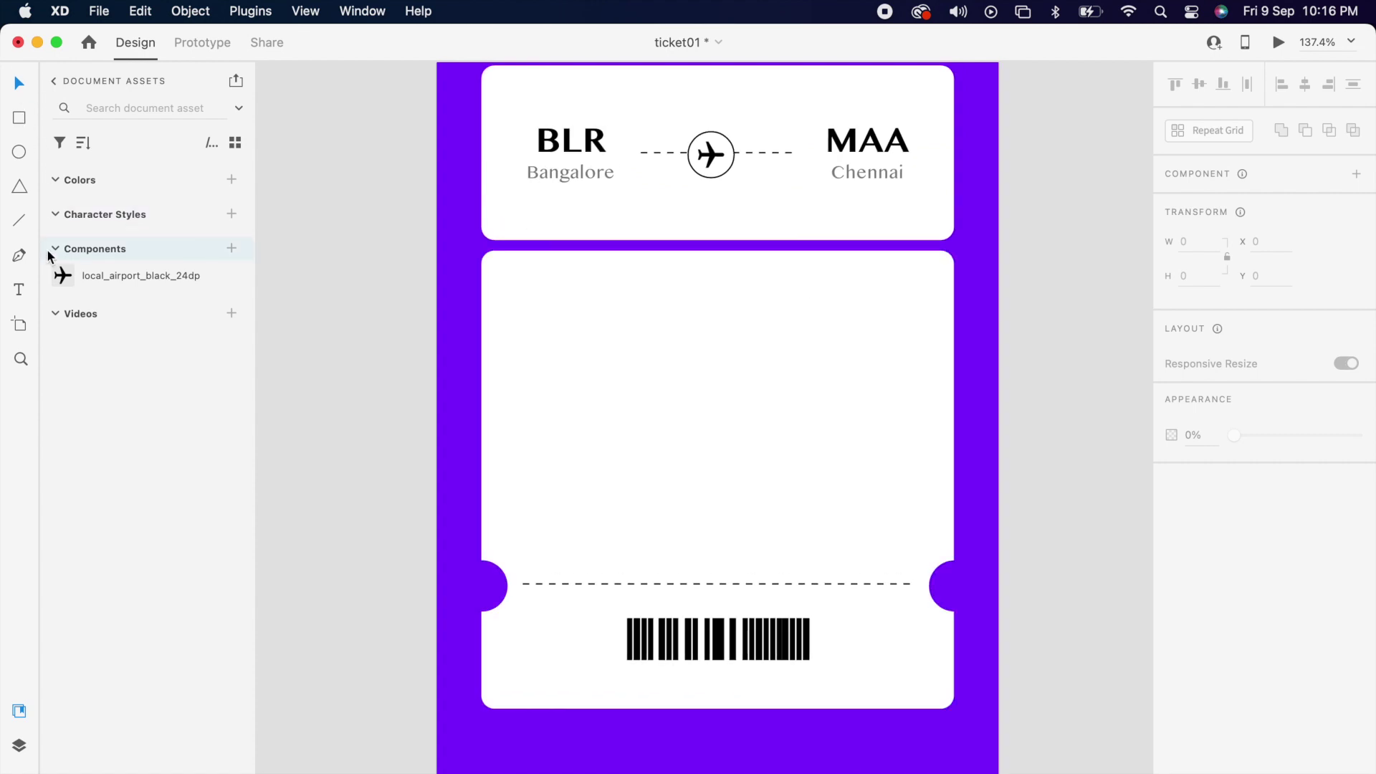
{"action": "left_click", "coordinate": [18, 293]}
{"action": "left_click", "coordinate": [525, 294]}
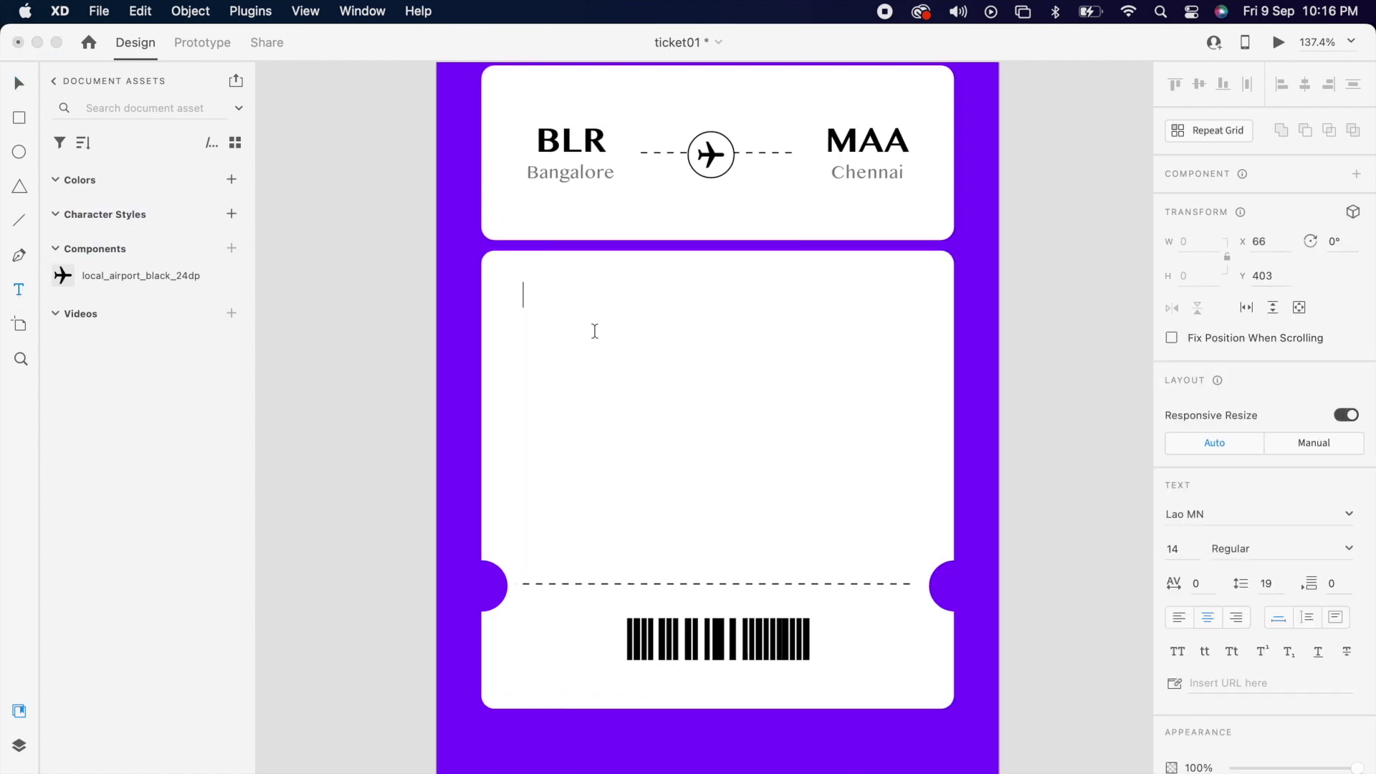
{"action": "type", "text": "Passenger name"}
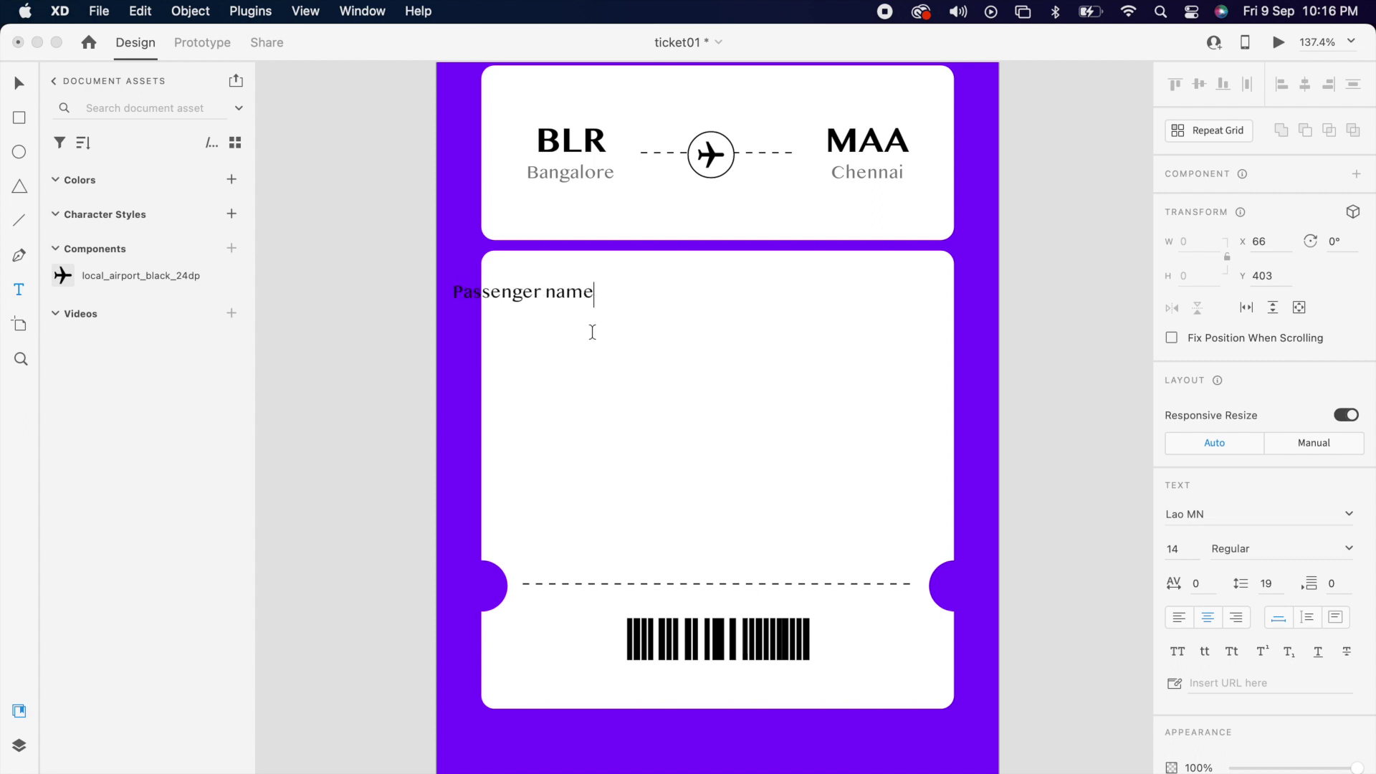
{"action": "key", "text": "Escape"}
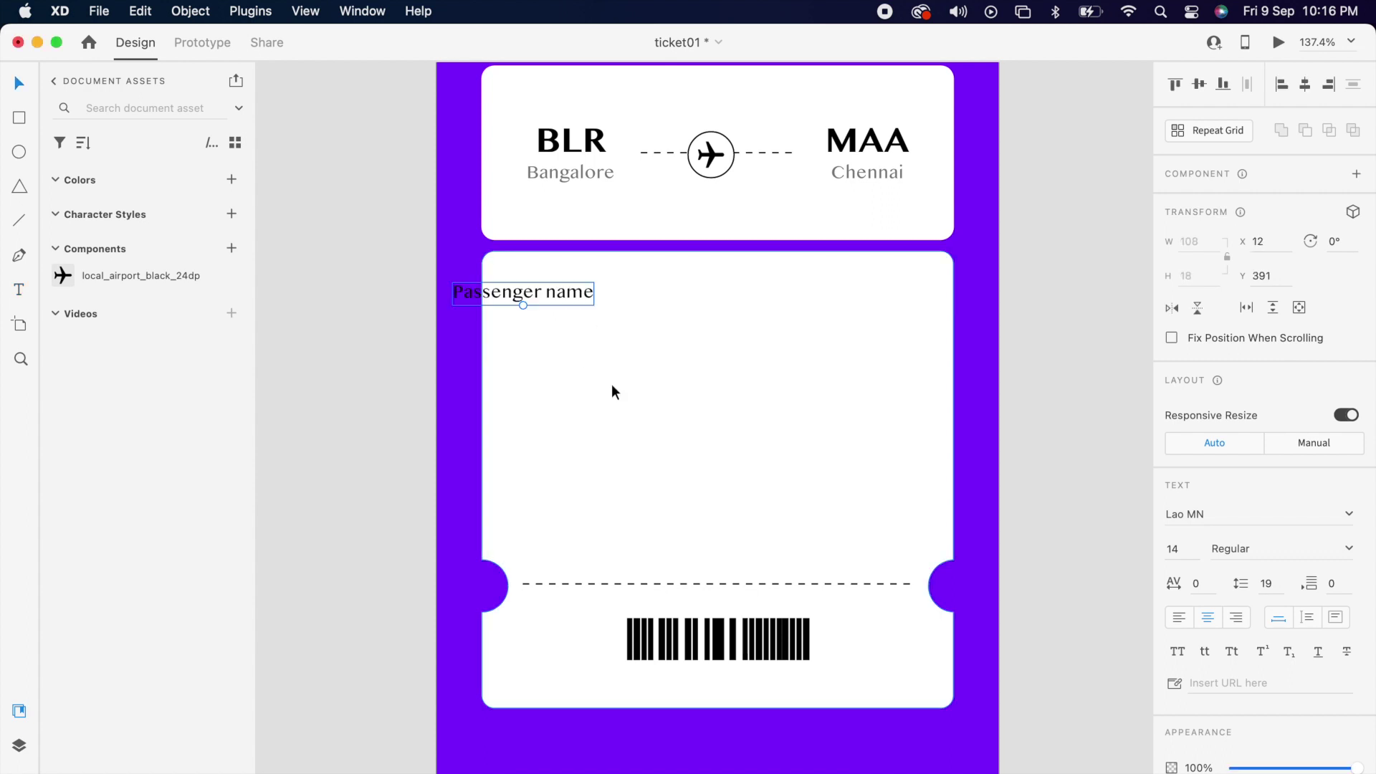
{"action": "left_click", "coordinate": [1192, 626]}
{"action": "left_click_drag", "start_coordinate": [553, 299], "coordinate": [622, 333]}
Retype the duplicated label as the passenger's name and make it bold
{"action": "key", "text": "Return"}
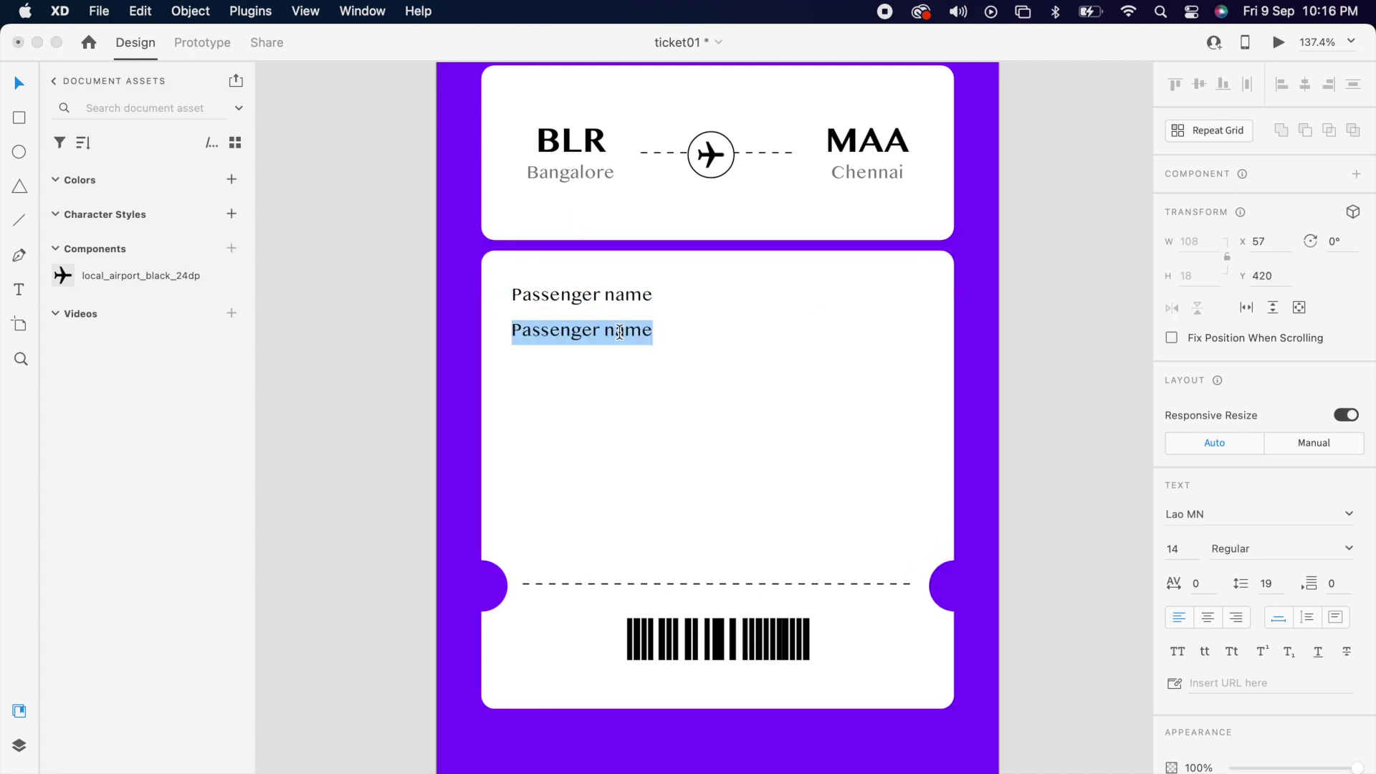
{"action": "type", "text": "rakesh "}
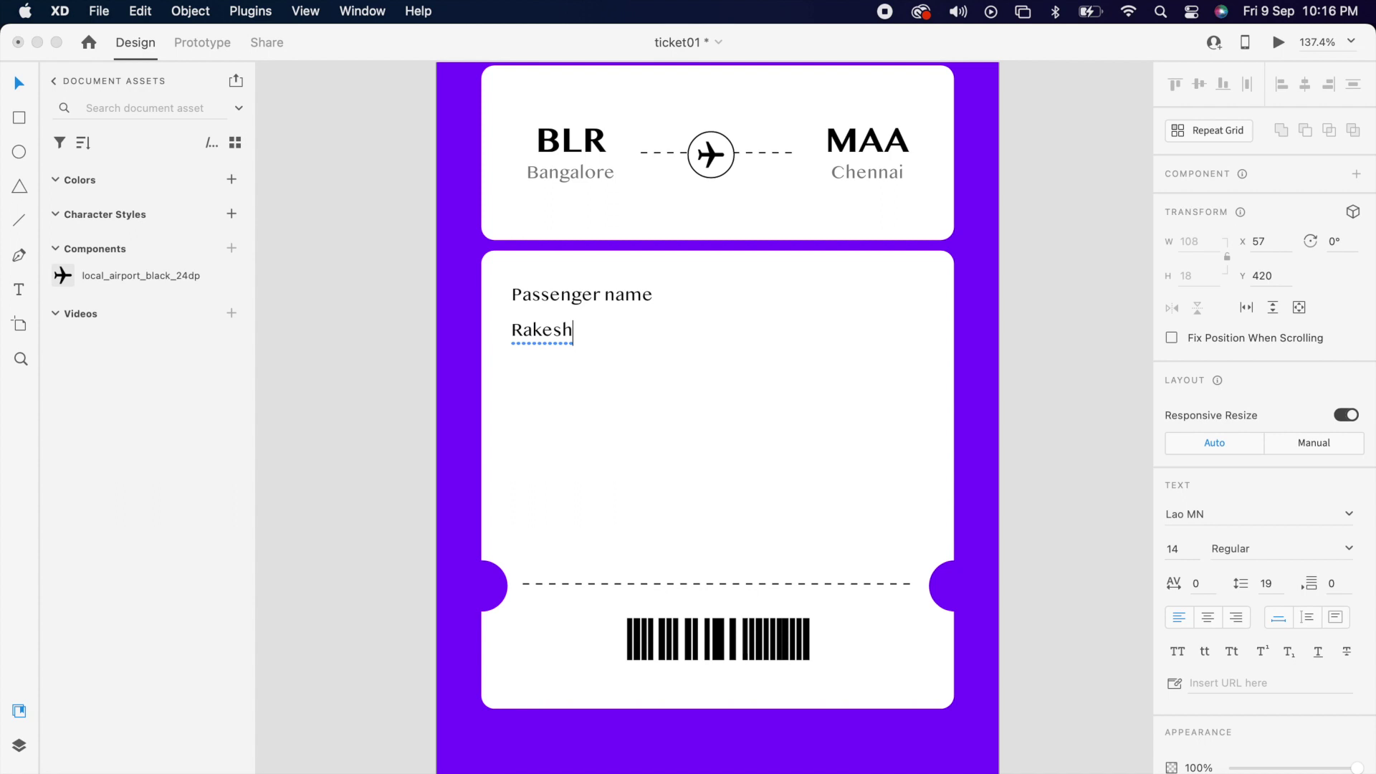
{"action": "type", "text": "M"}
{"action": "key", "text": "Escape"}
{"action": "left_click", "coordinate": [1349, 550]}
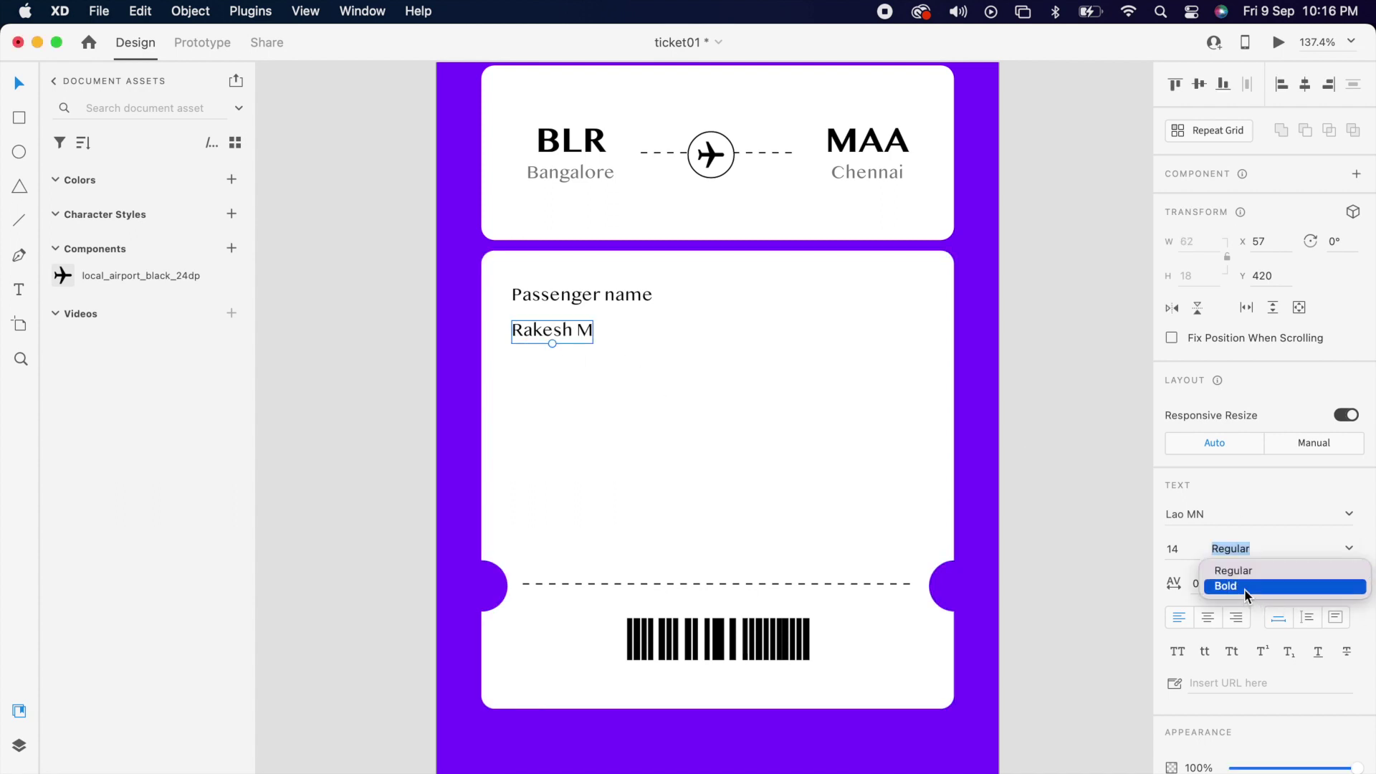
{"action": "left_click", "coordinate": [1248, 584]}
Set the 'Passenger name' label's opacity to 50%
{"action": "left_click", "coordinate": [625, 300]}
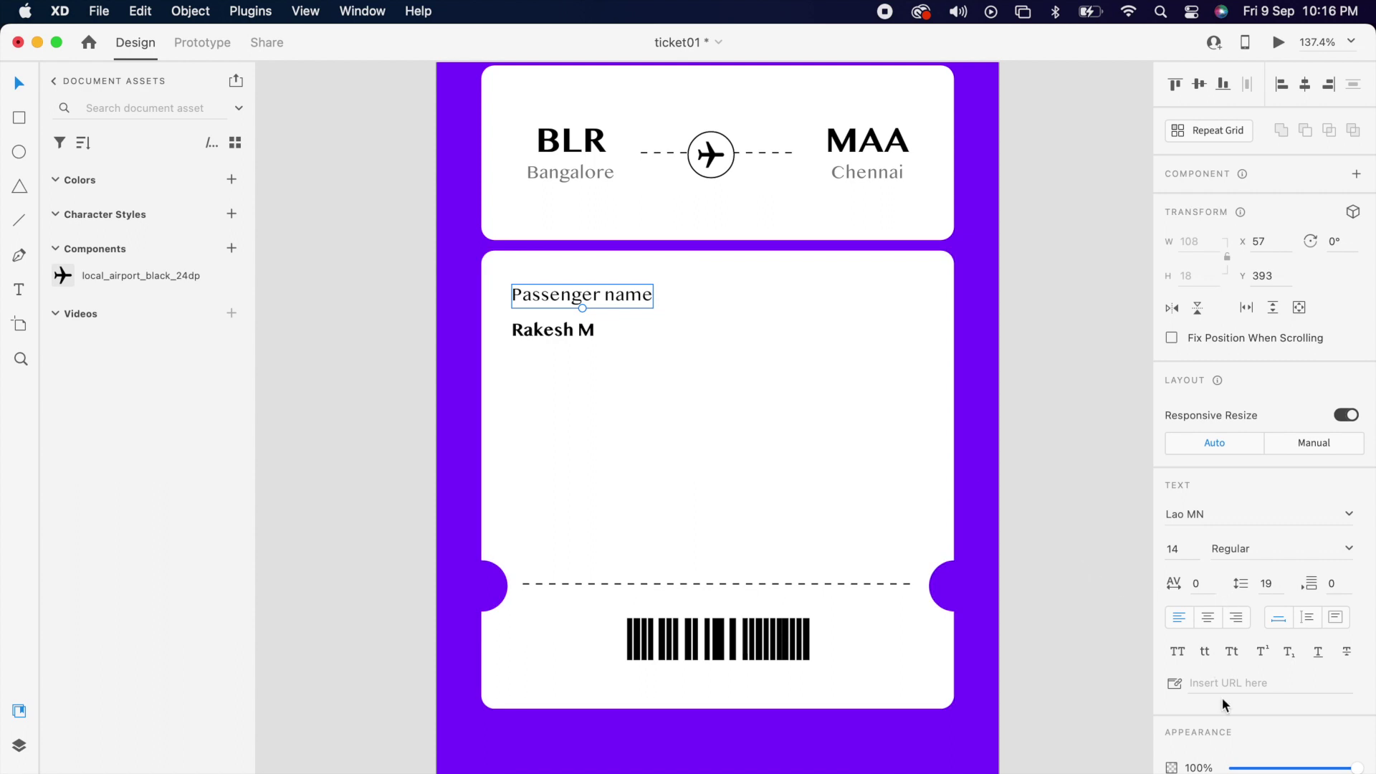
{"action": "scroll", "coordinate": [1225, 706], "scroll_direction": "down", "scroll_amount": 4}
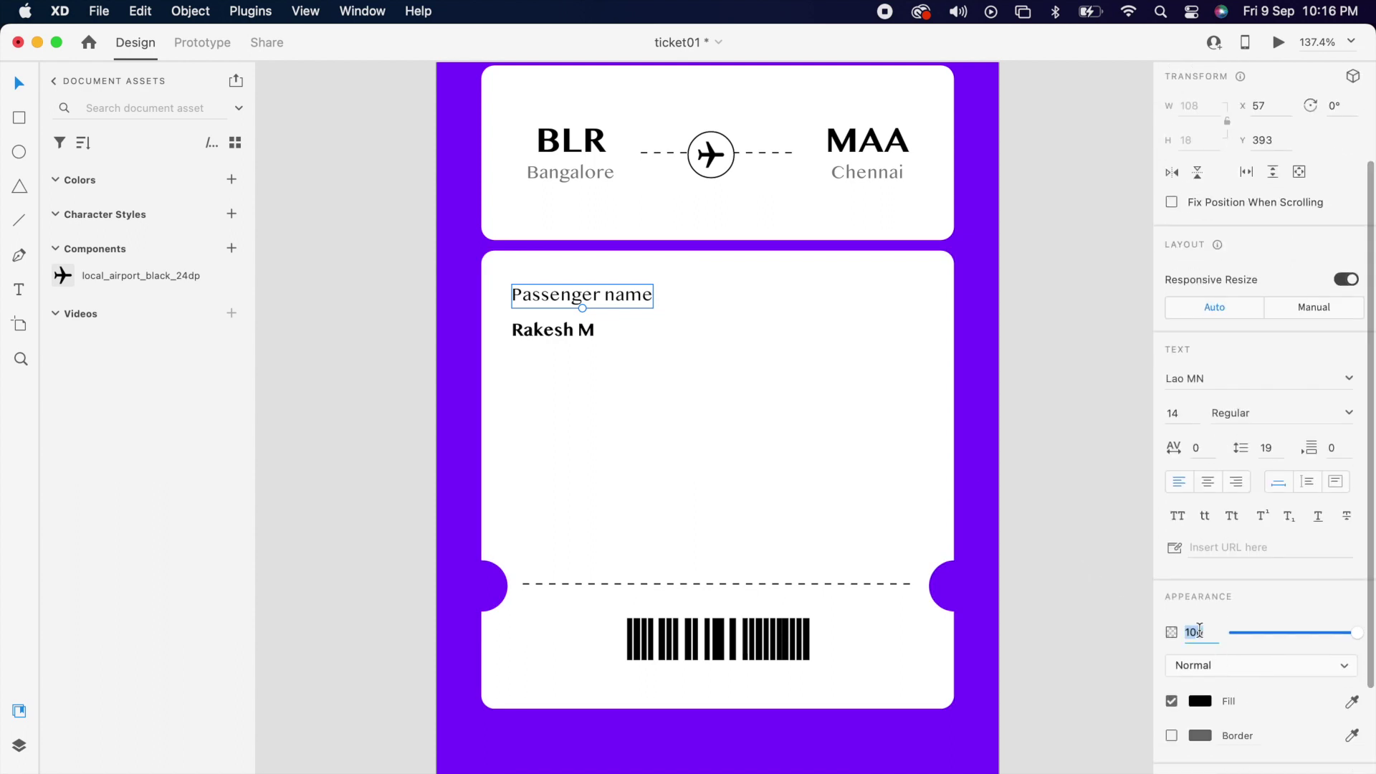
{"action": "type", "text": "50"}
{"action": "key", "text": "Return"}
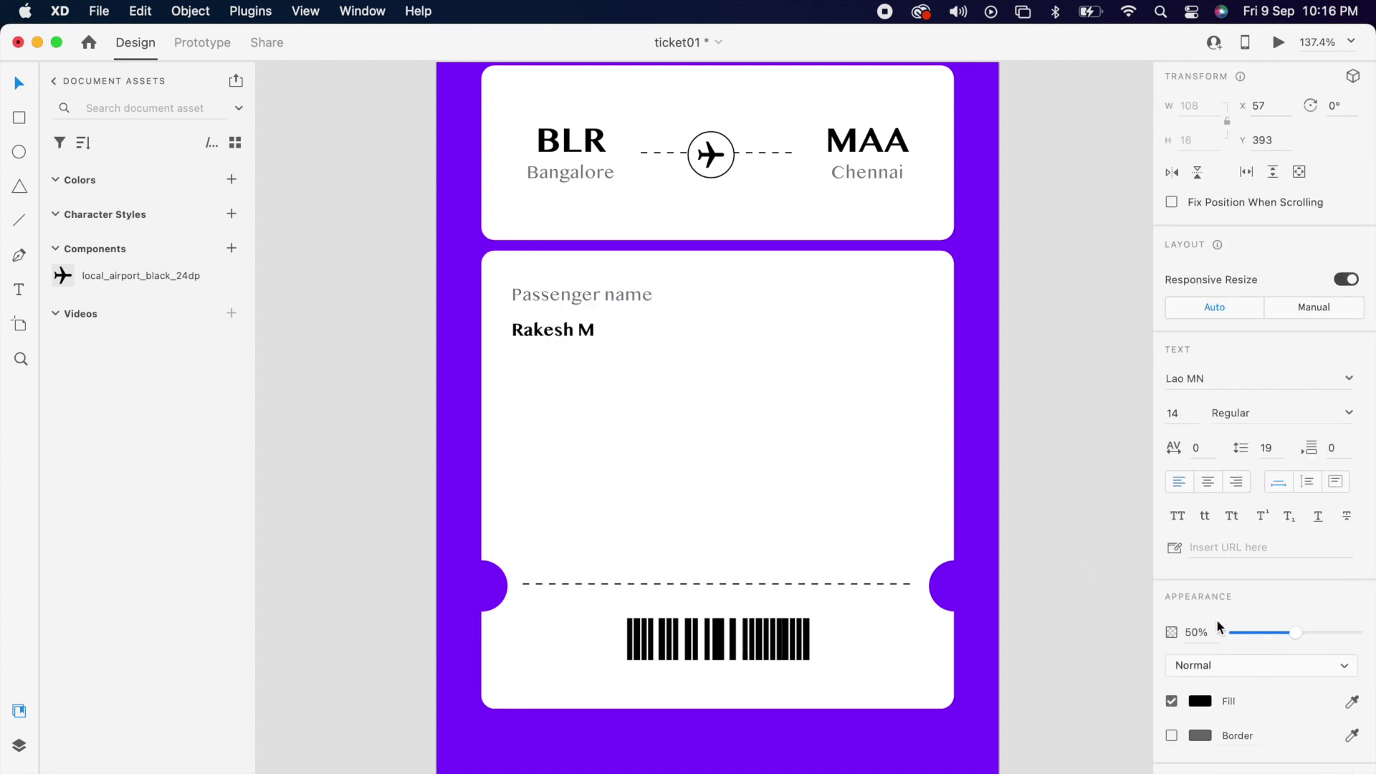
Set the passenger's name to 24 pt, then select it together with the label
{"action": "left_click", "coordinate": [561, 337]}
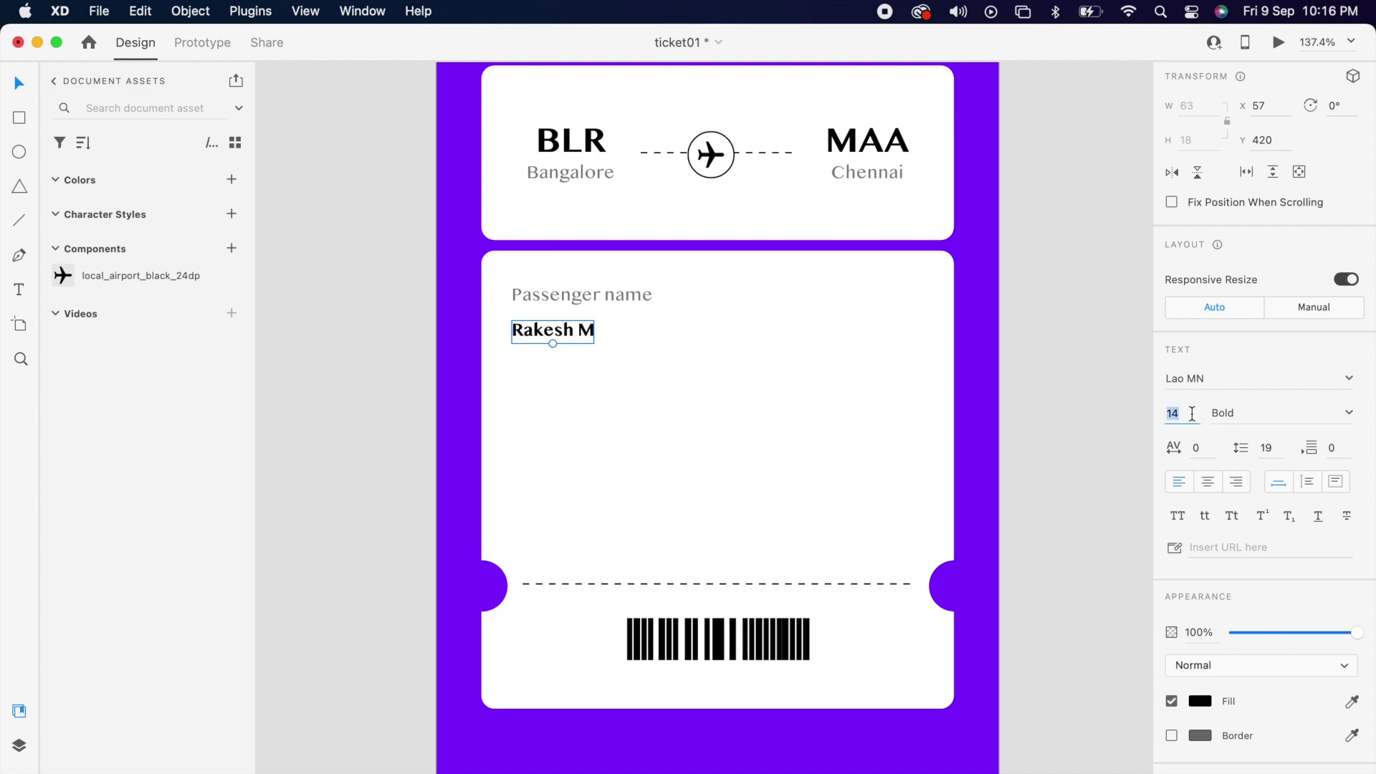
{"action": "type", "text": "24"}
{"action": "key", "text": "Return"}
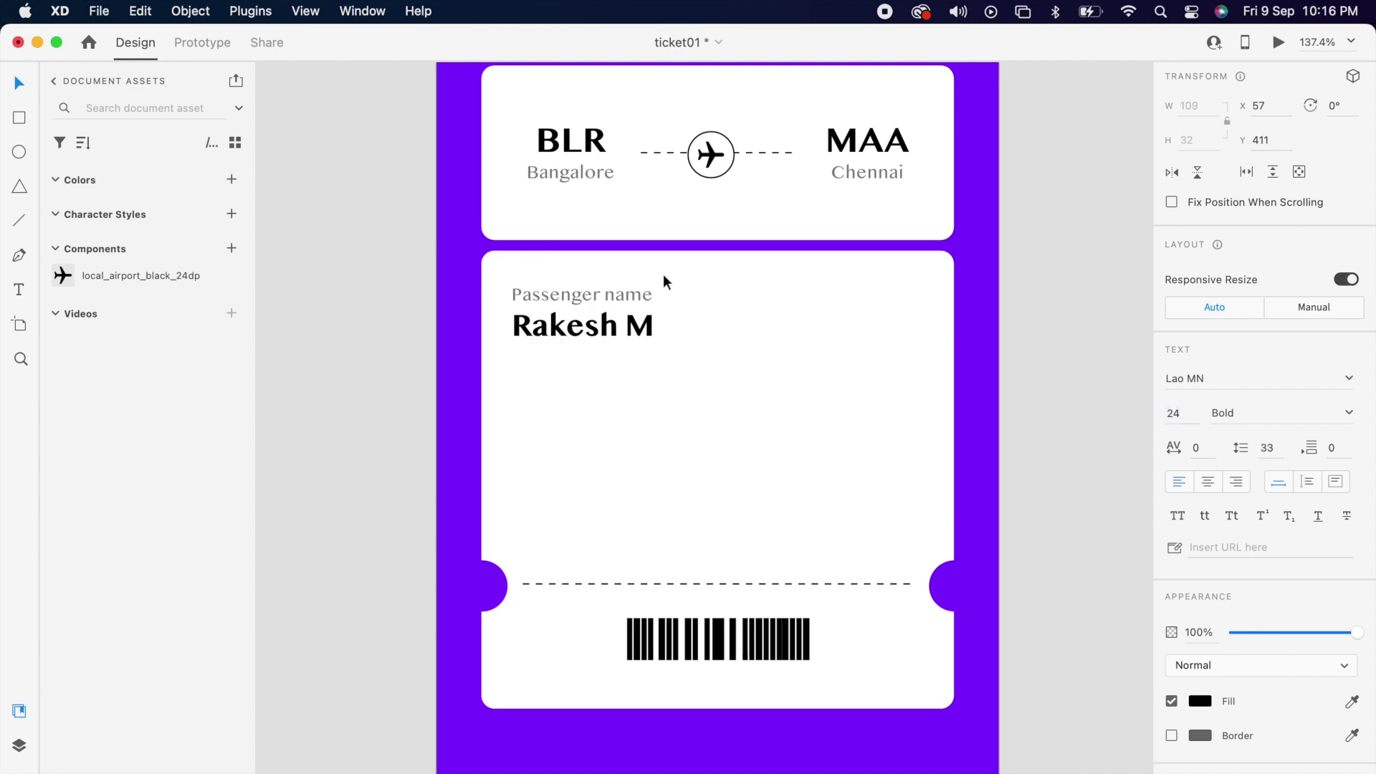
{"action": "left_click", "coordinate": [628, 297], "text": "shift"}
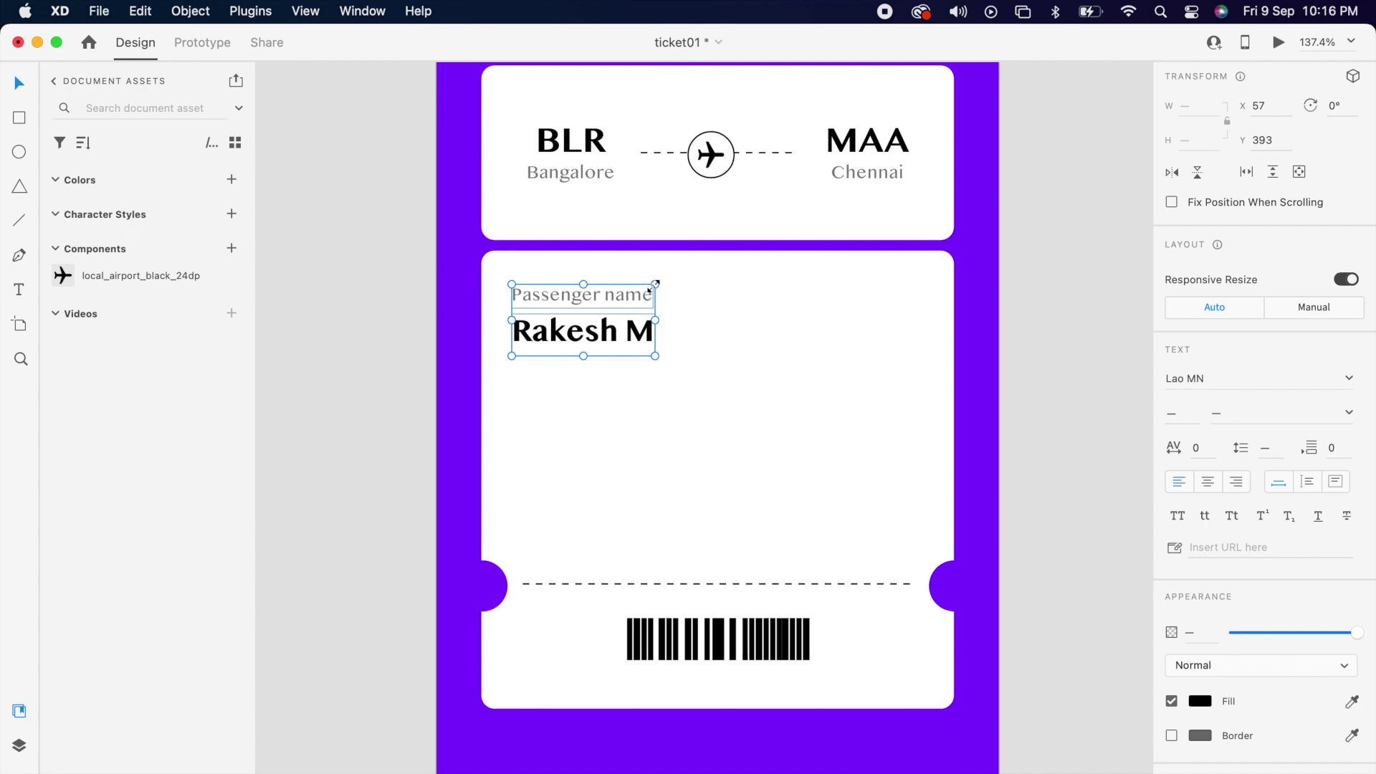
{"action": "scroll", "coordinate": [1294, 119], "scroll_direction": "up", "scroll_amount": 4}
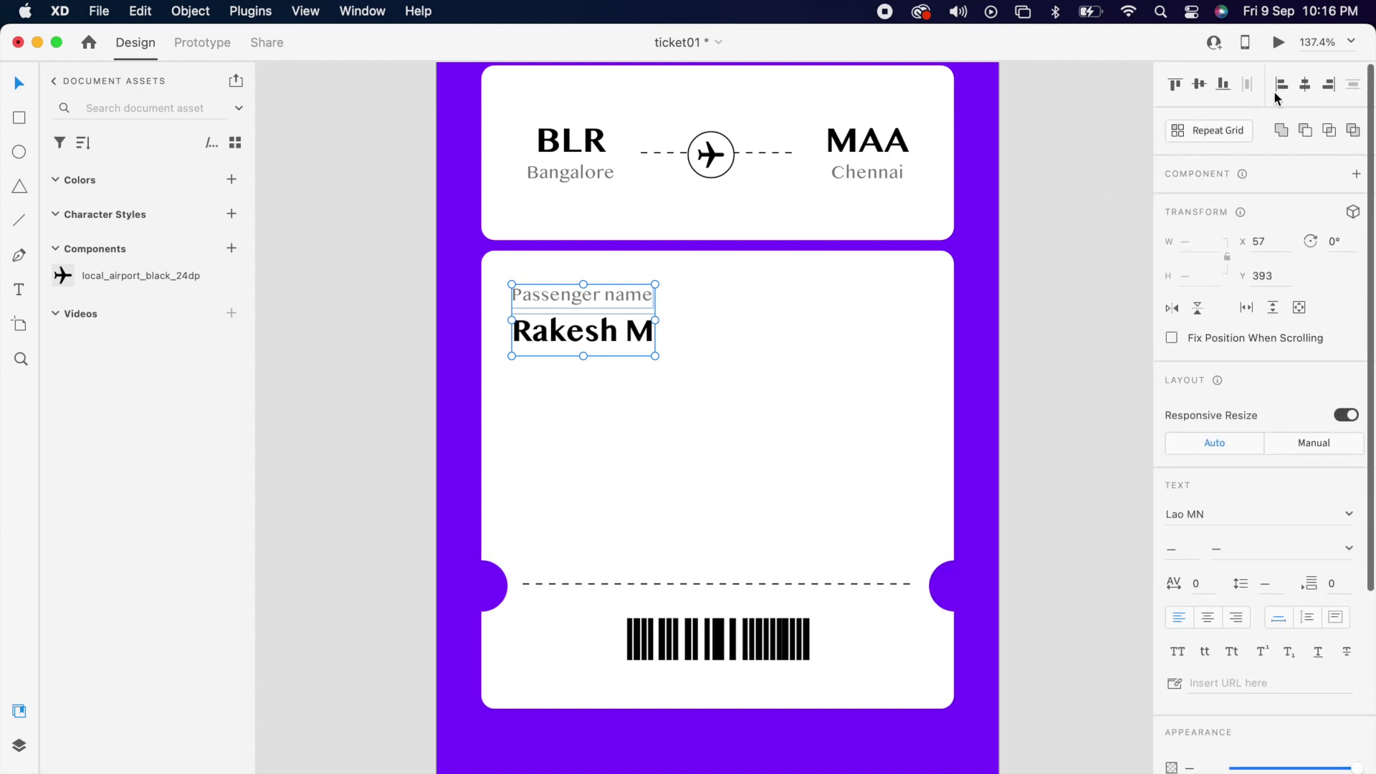
Group the label and name, repeat them into two columns and three rows, and centre on the card
{"action": "right_click", "coordinate": [616, 304]}
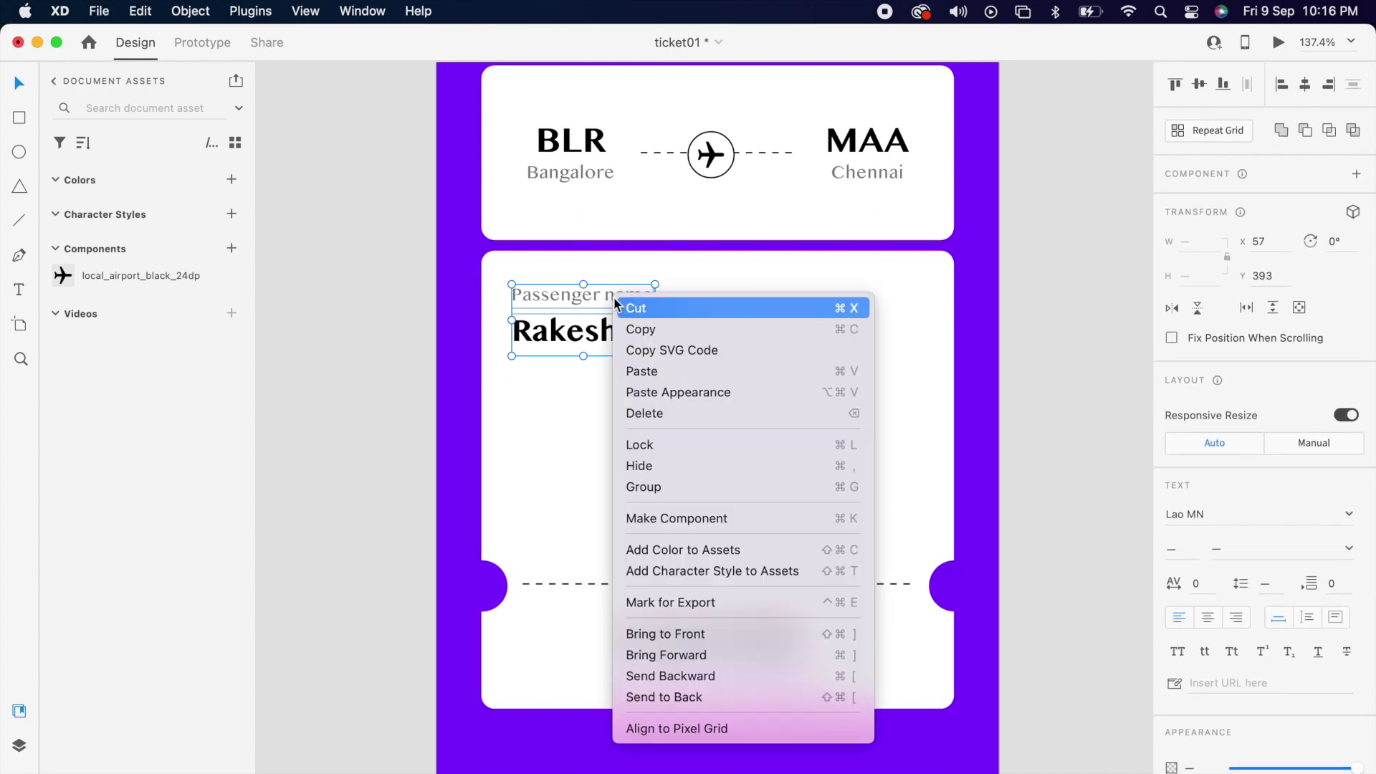
{"action": "left_click", "coordinate": [658, 487]}
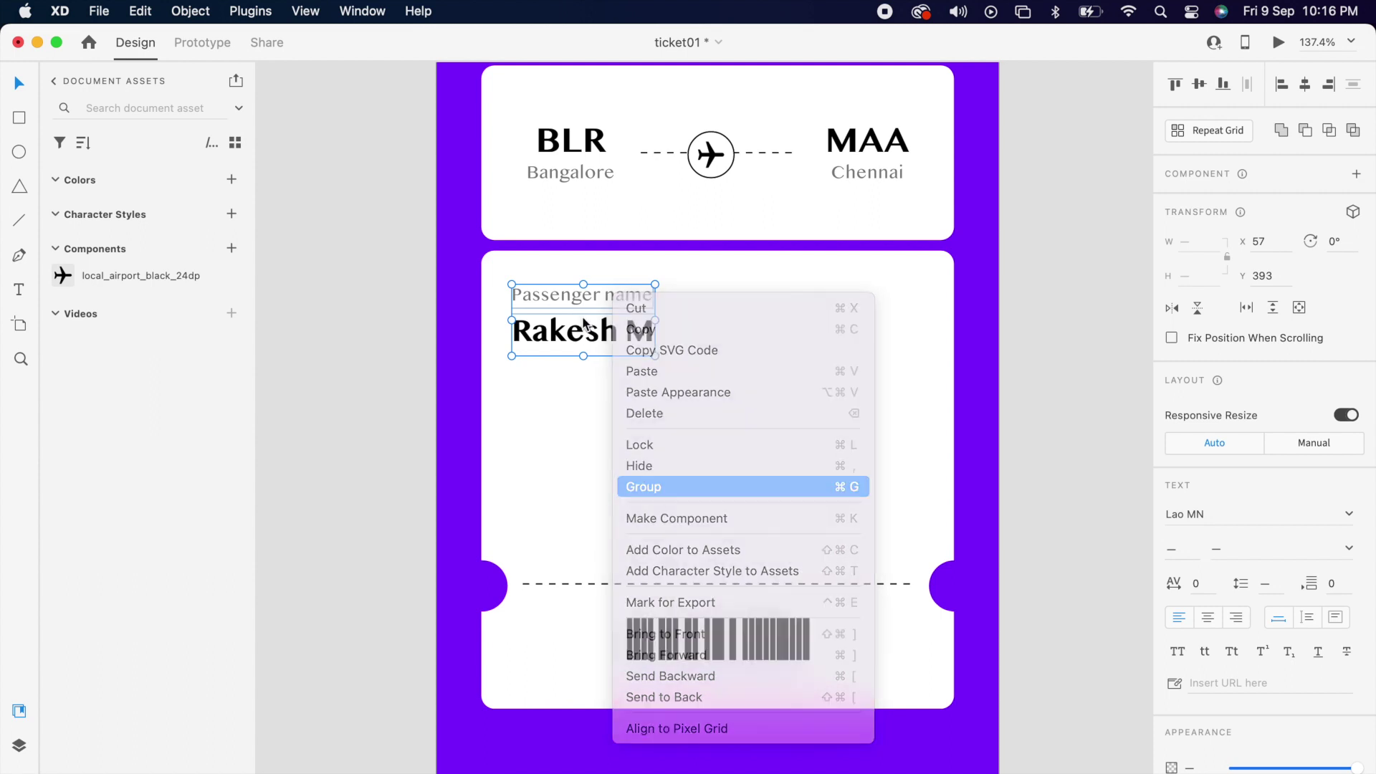
{"action": "left_click", "coordinate": [1233, 131]}
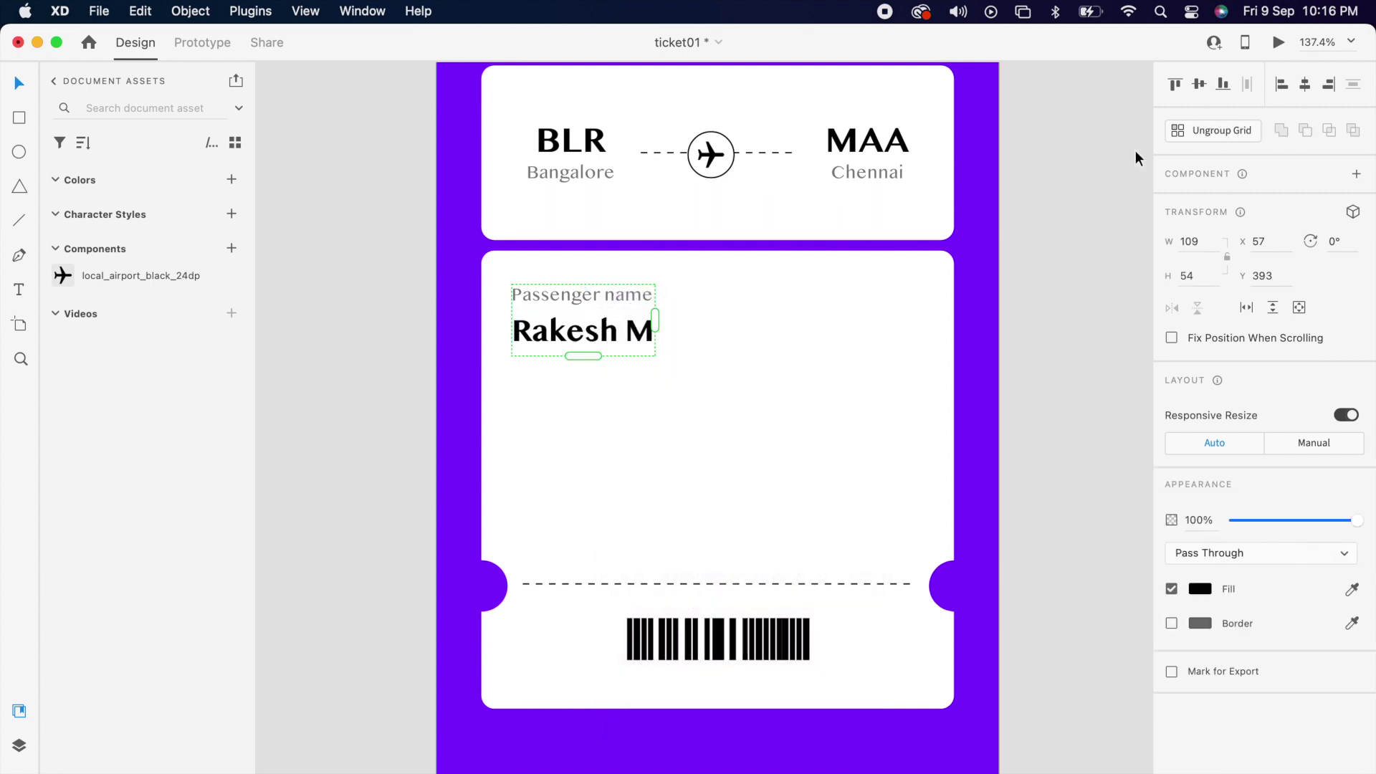
{"action": "left_click_drag", "start_coordinate": [655, 320], "coordinate": [840, 328]}
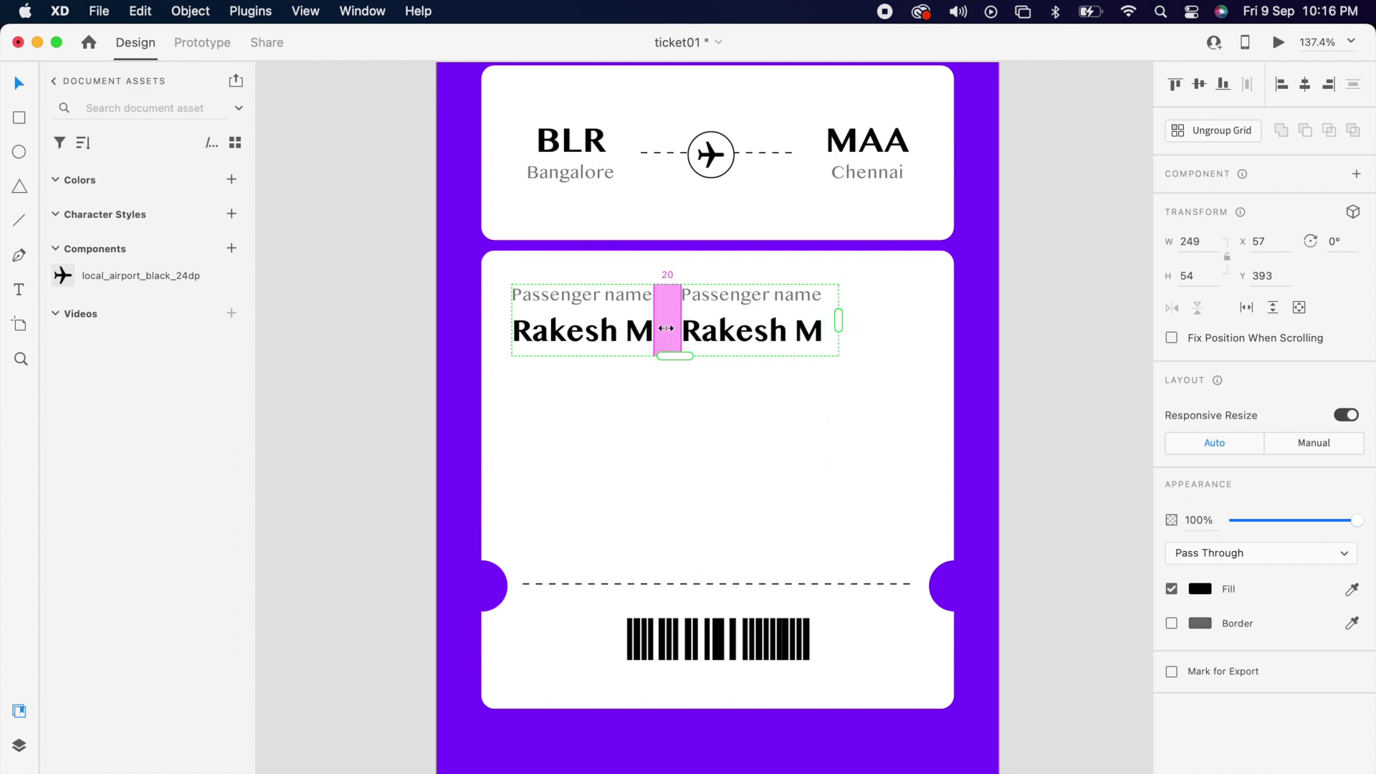
{"action": "left_click_drag", "start_coordinate": [663, 337], "coordinate": [734, 549]}
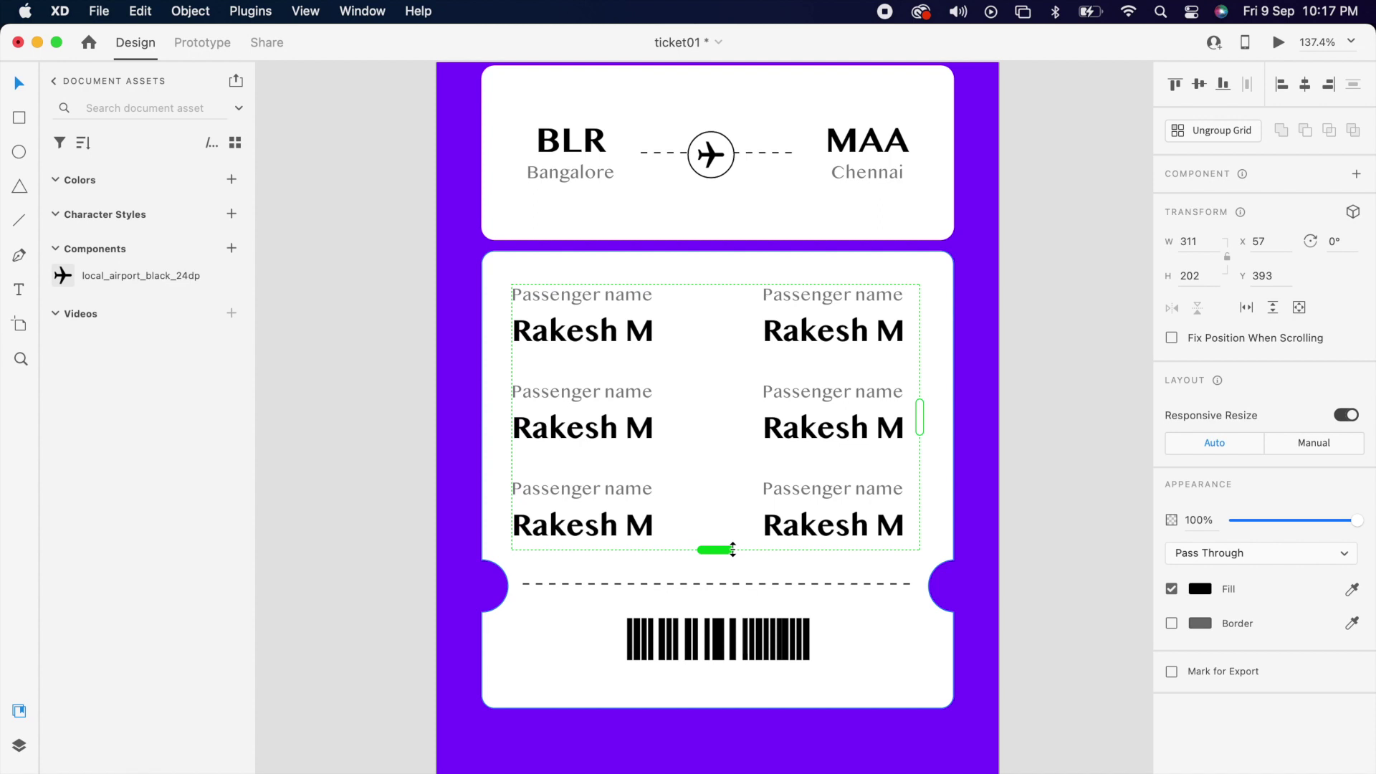
{"action": "left_click", "coordinate": [943, 386], "text": "shift"}
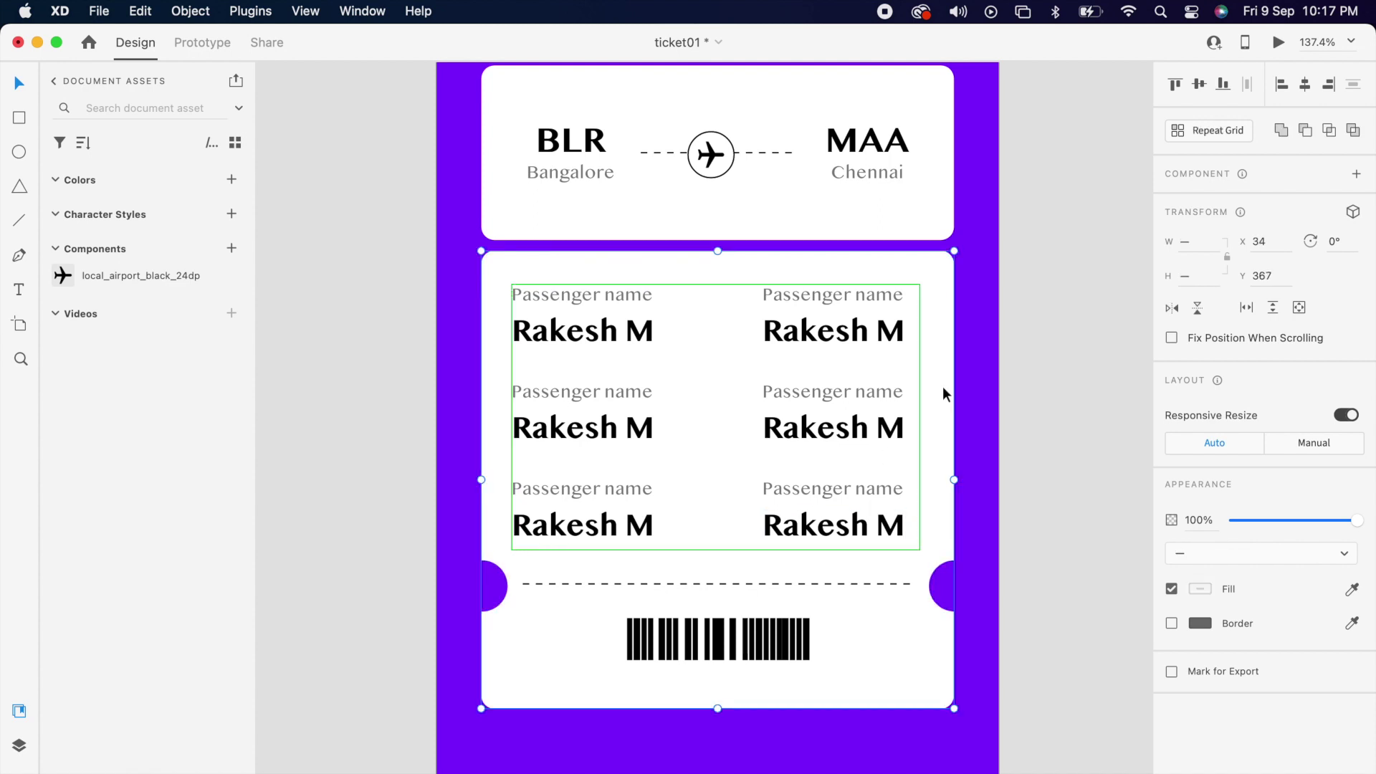
{"action": "left_click", "coordinate": [1307, 84]}
Relabel the middle-left grid entry as 'Seat No' with value '3D'
{"action": "left_click", "coordinate": [1097, 205]}
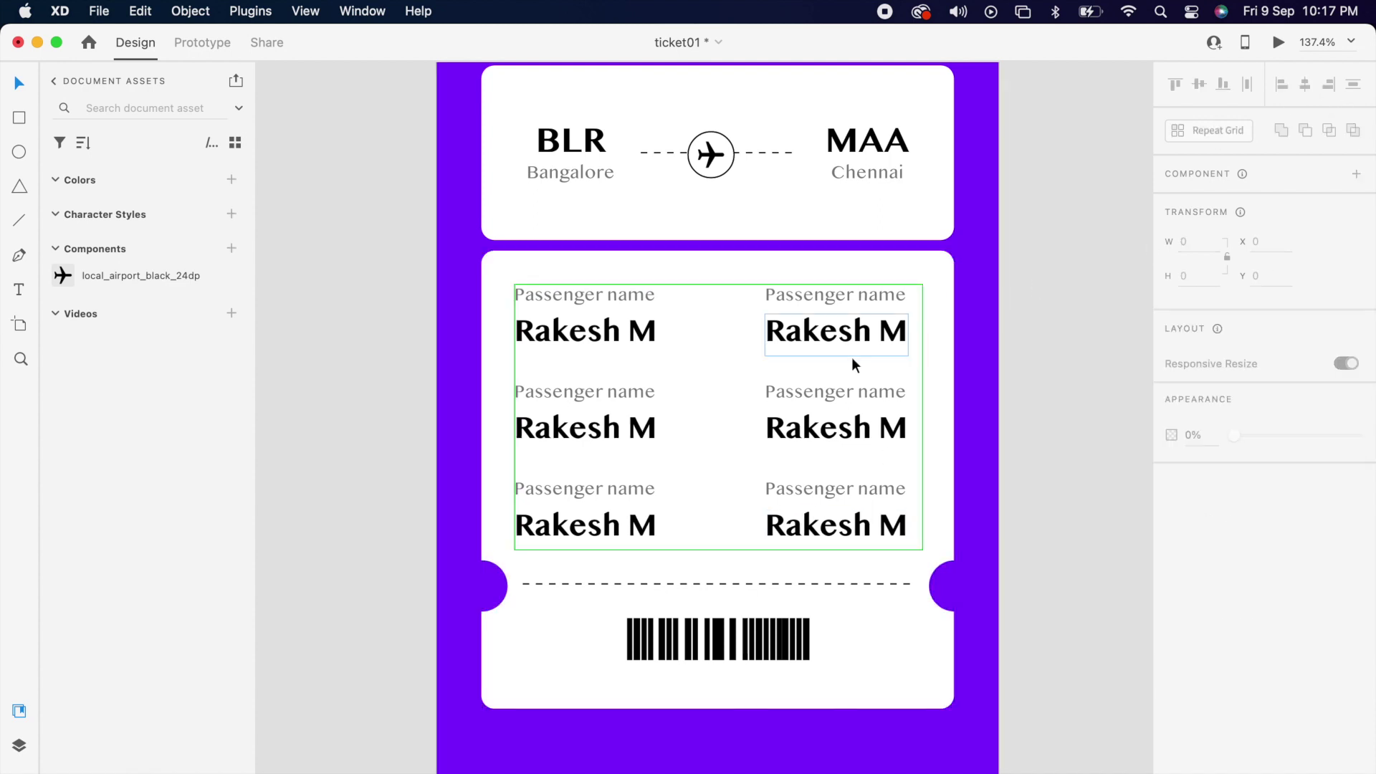
{"action": "left_click", "coordinate": [569, 393]}
{"action": "double_click", "coordinate": [569, 393]}
{"action": "type", "text": "Seat No"}
{"action": "double_click", "coordinate": [618, 422]}
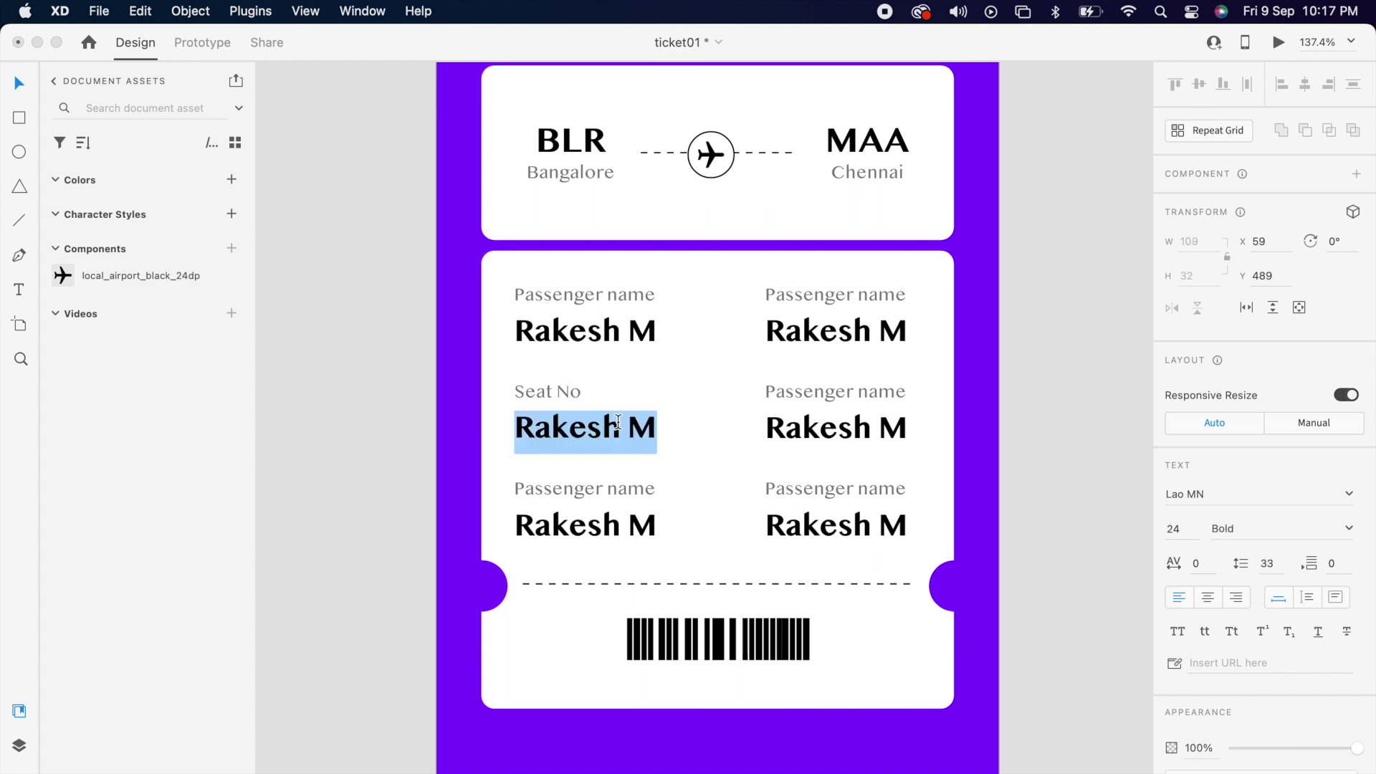
{"action": "type", "text": "3D"}
Relabel the right-column entries as 'Class' 01 and 'Arrival' 09 sep 10:00
{"action": "double_click", "coordinate": [818, 393]}
{"action": "type", "text": "Class"}
{"action": "double_click", "coordinate": [836, 428]}
{"action": "type", "text": "01"}
{"action": "double_click", "coordinate": [836, 488]}
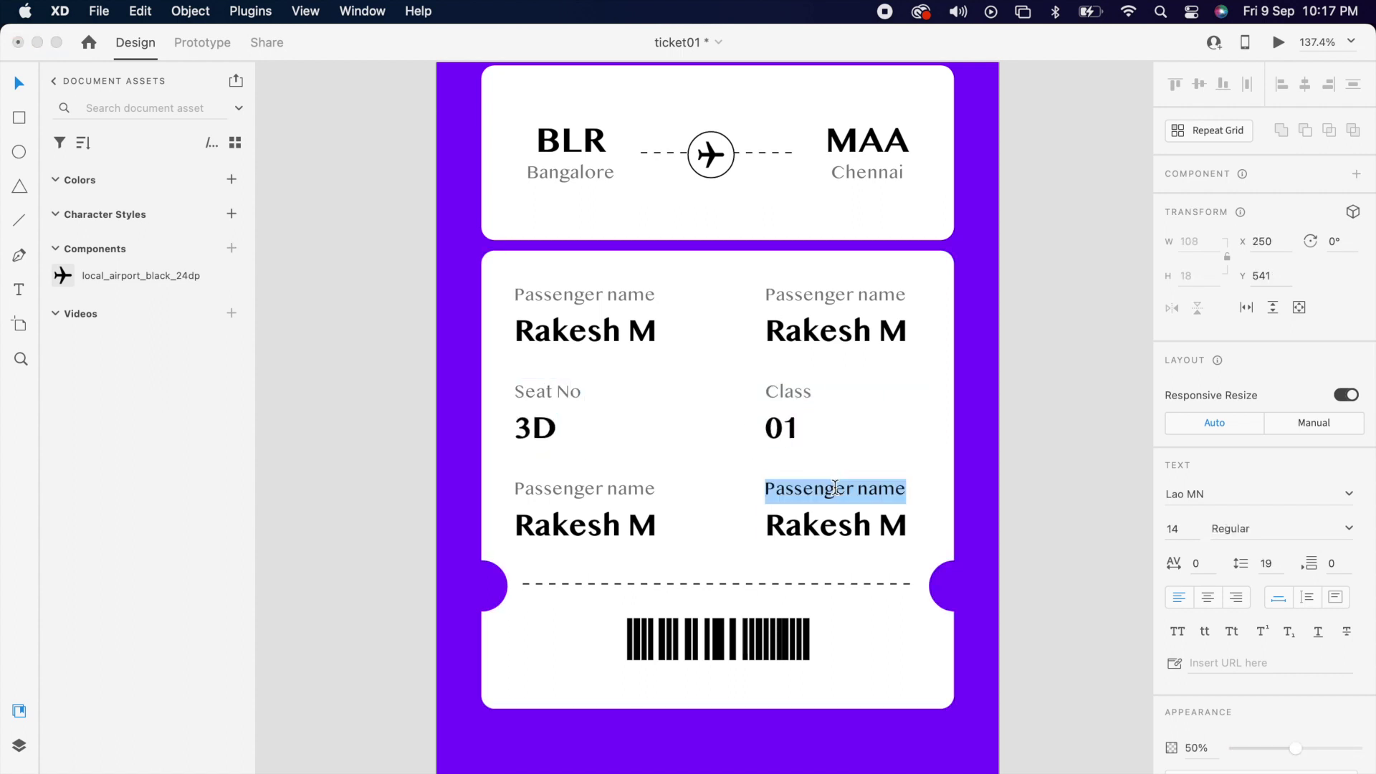
{"action": "type", "text": "Arrival"}
{"action": "double_click", "coordinate": [836, 525]}
{"action": "type", "text": "09 sep 1"}
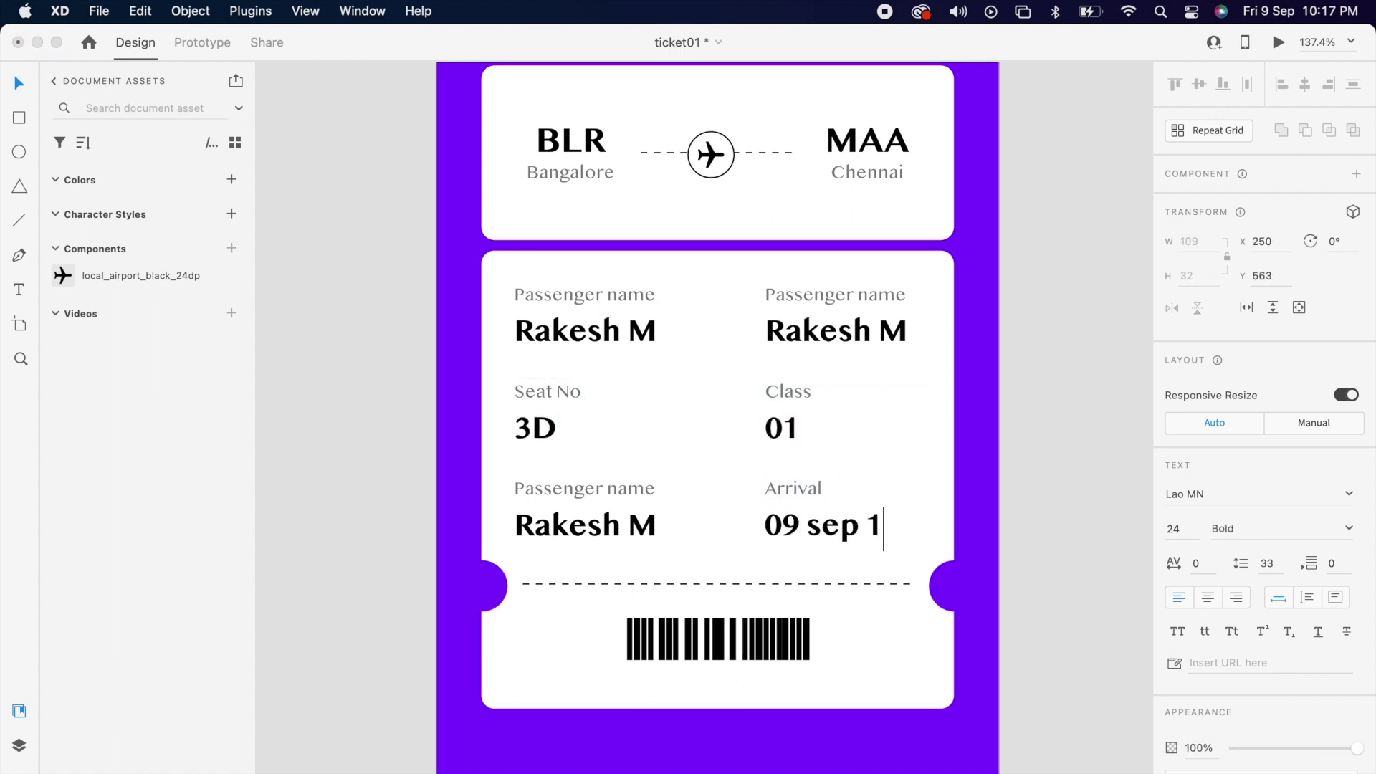
{"action": "type", "text": "0:00"}
{"action": "key", "text": "Escape"}
Relabel the bottom-left entry 'Departure' 09sep 09:00, tidy the arrival date, and re-centre the grid
{"action": "double_click", "coordinate": [584, 488]}
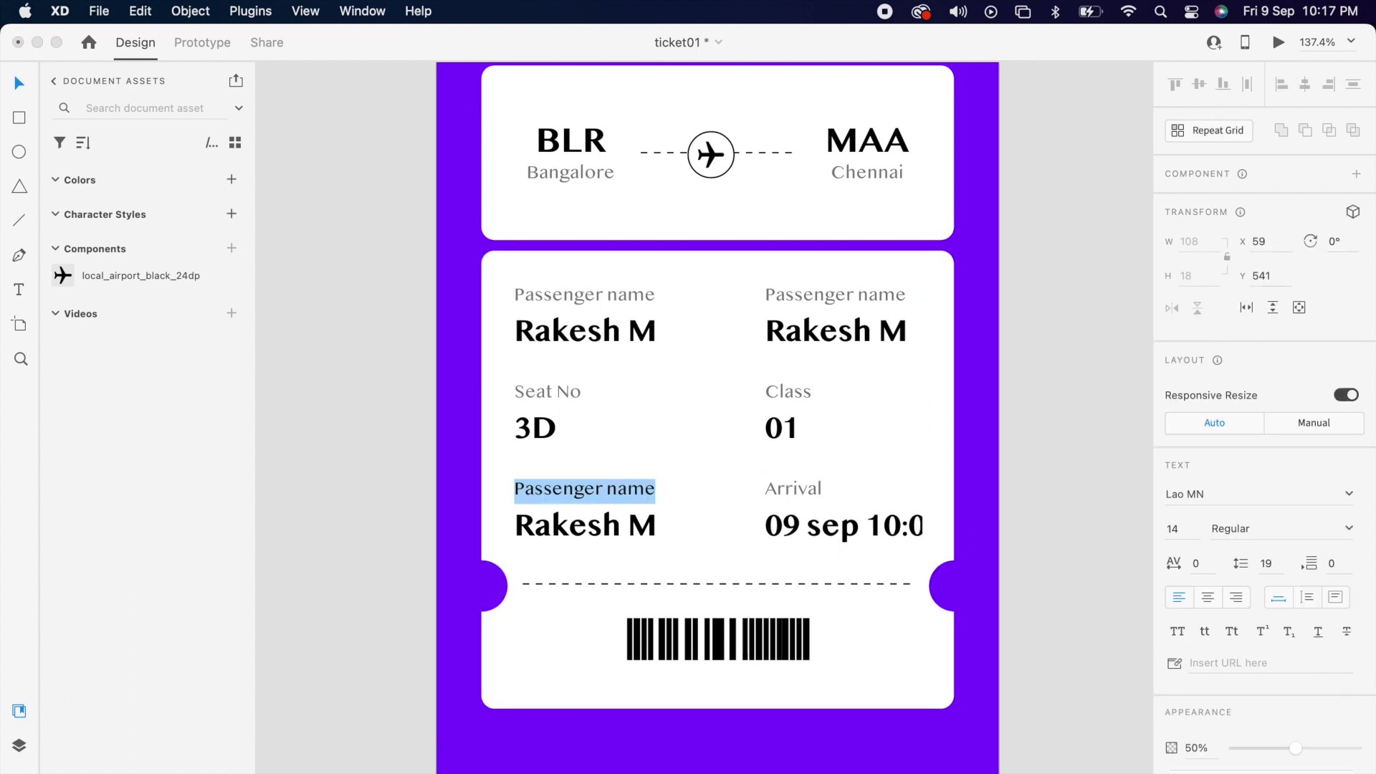
{"action": "type", "text": "Departure"}
{"action": "double_click", "coordinate": [566, 527]}
{"action": "type", "text": "09s"}
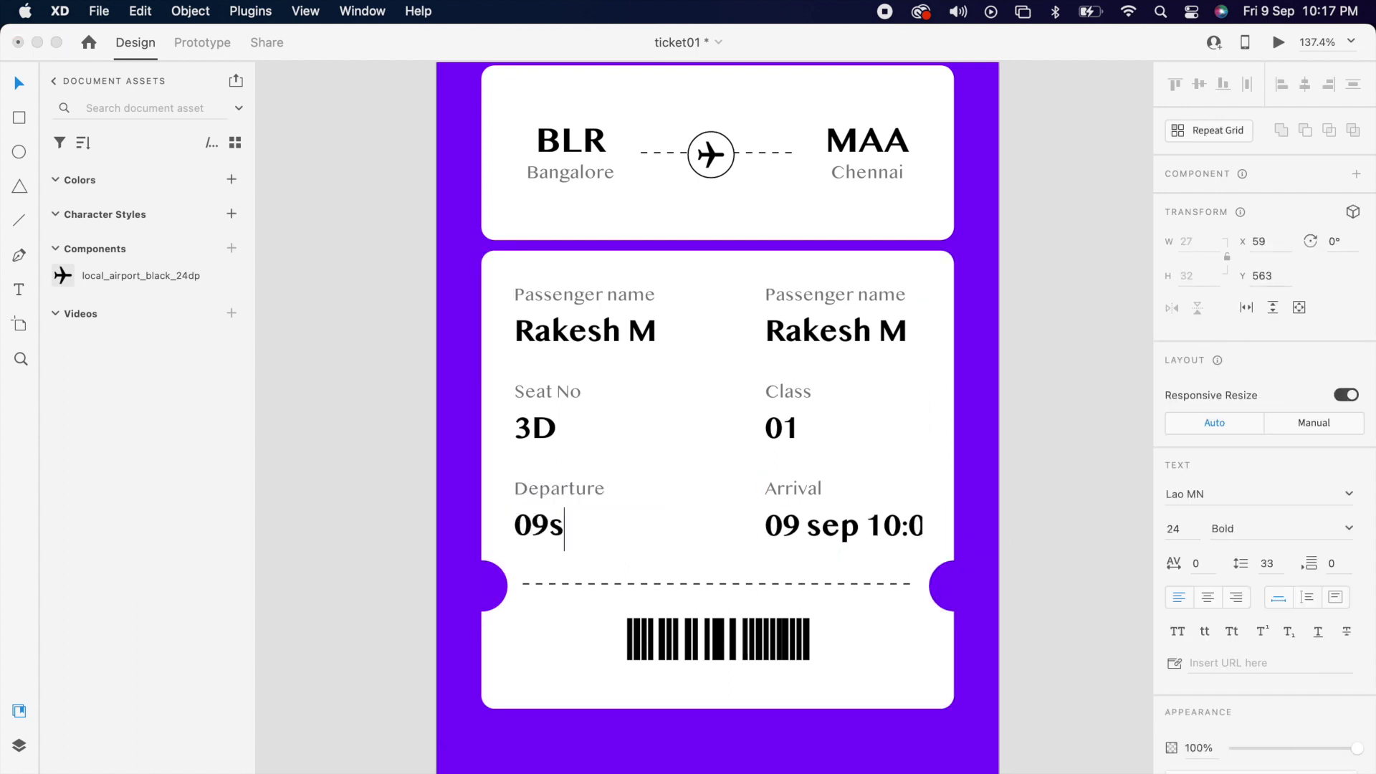
{"action": "type", "text": "ep 09:00"}
{"action": "left_click", "coordinate": [809, 526]}
{"action": "key", "text": "BackSpace"}
{"action": "key", "text": "Escape"}
{"action": "key", "text": "Escape"}
{"action": "key", "text": "Escape"}
{"action": "left_click", "coordinate": [932, 566]}
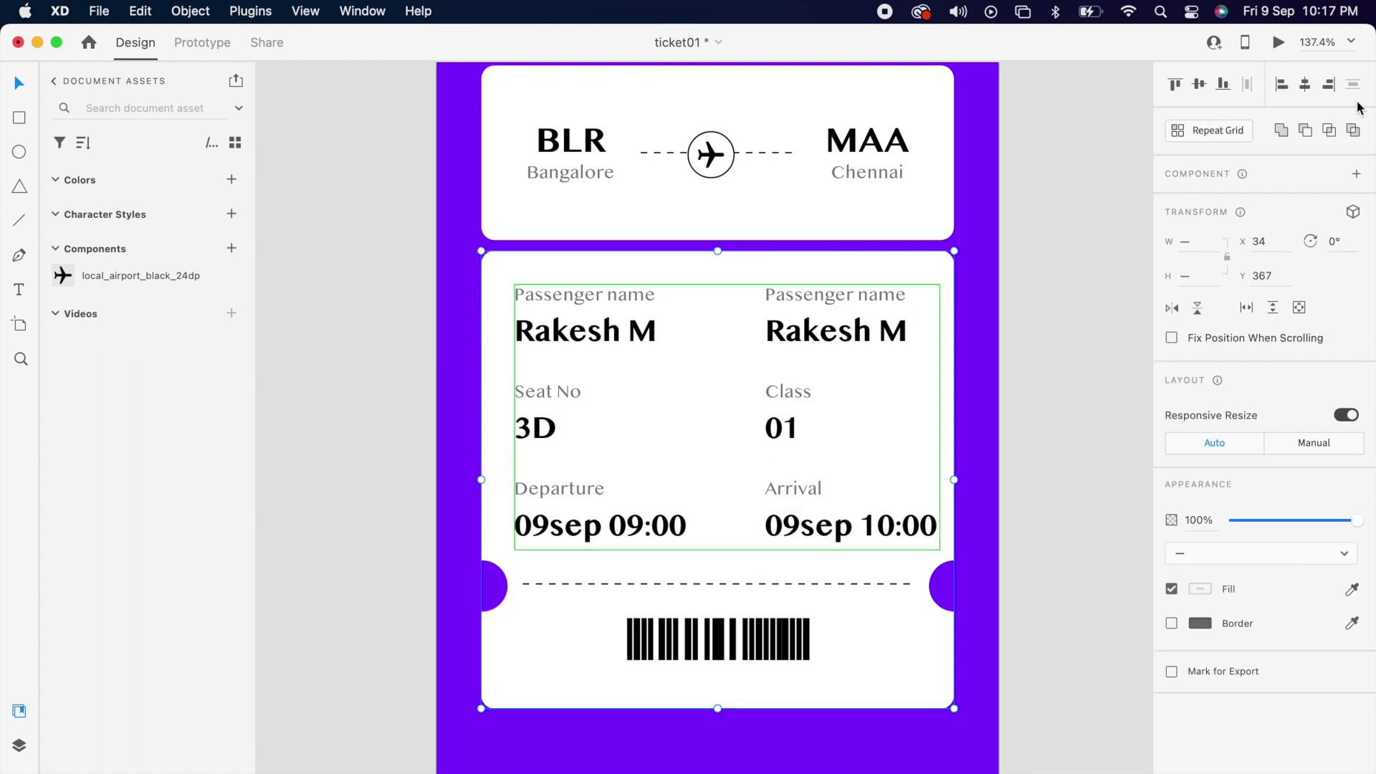
{"action": "left_click", "coordinate": [1305, 132]}
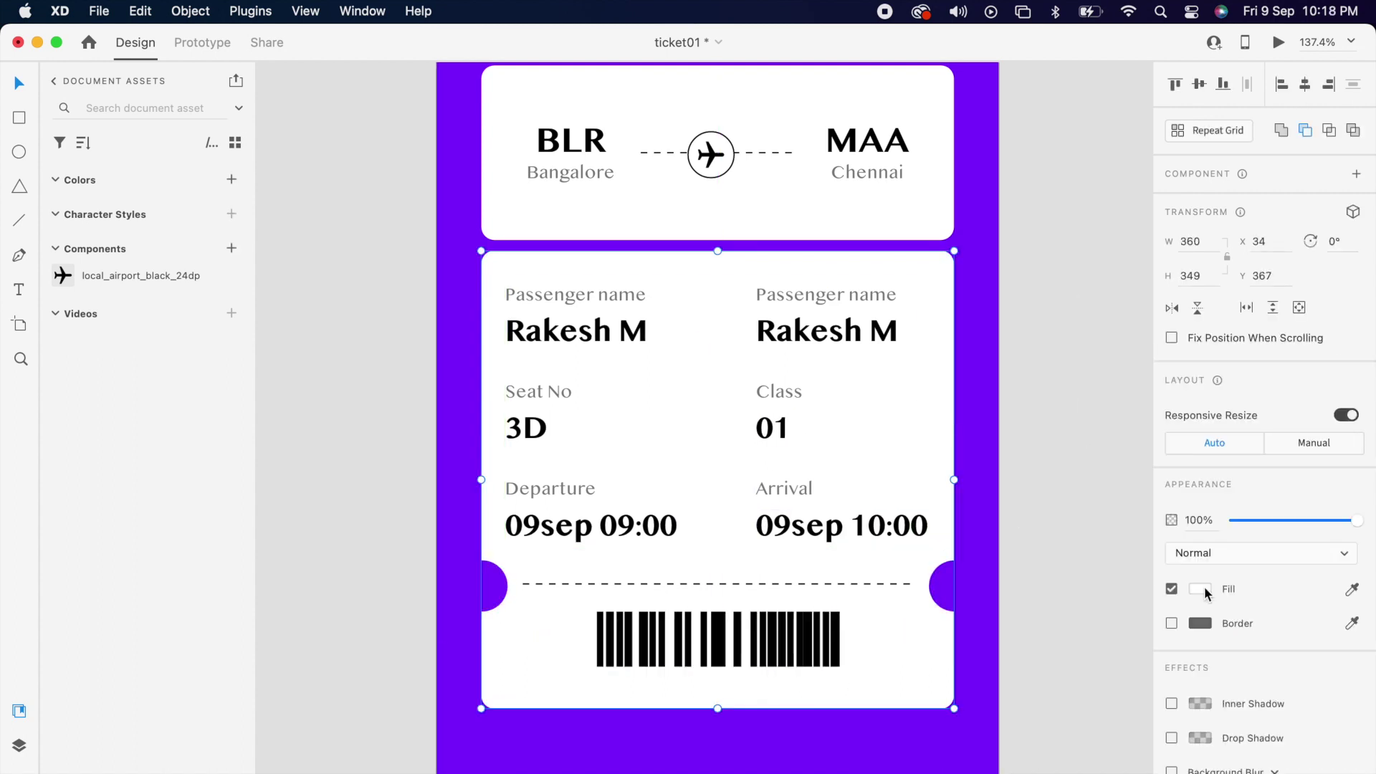
Fill the lower ticket card with yellow #F7C700
{"action": "left_click", "coordinate": [1204, 588]}
{"action": "left_click", "coordinate": [1139, 628]}
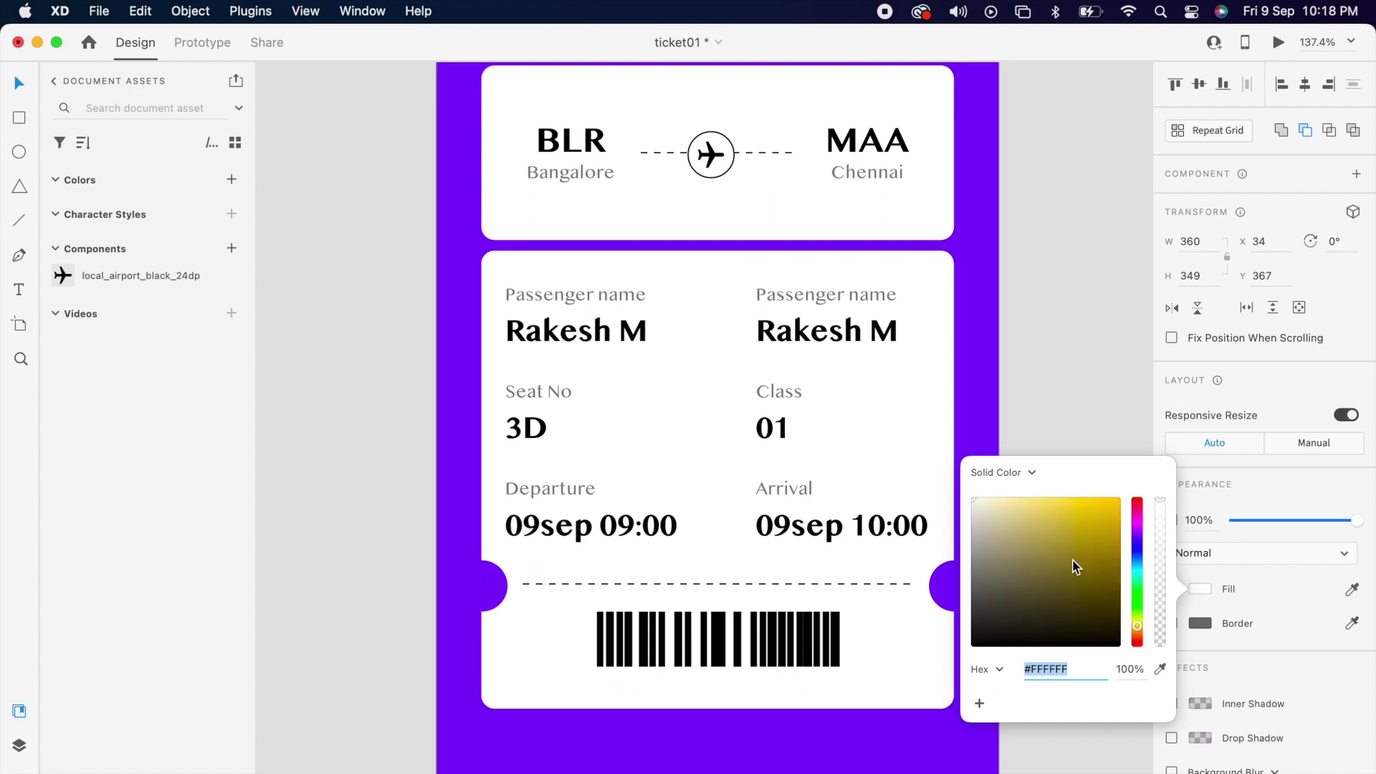
{"action": "left_click_drag", "start_coordinate": [1075, 566], "coordinate": [1137, 507]}
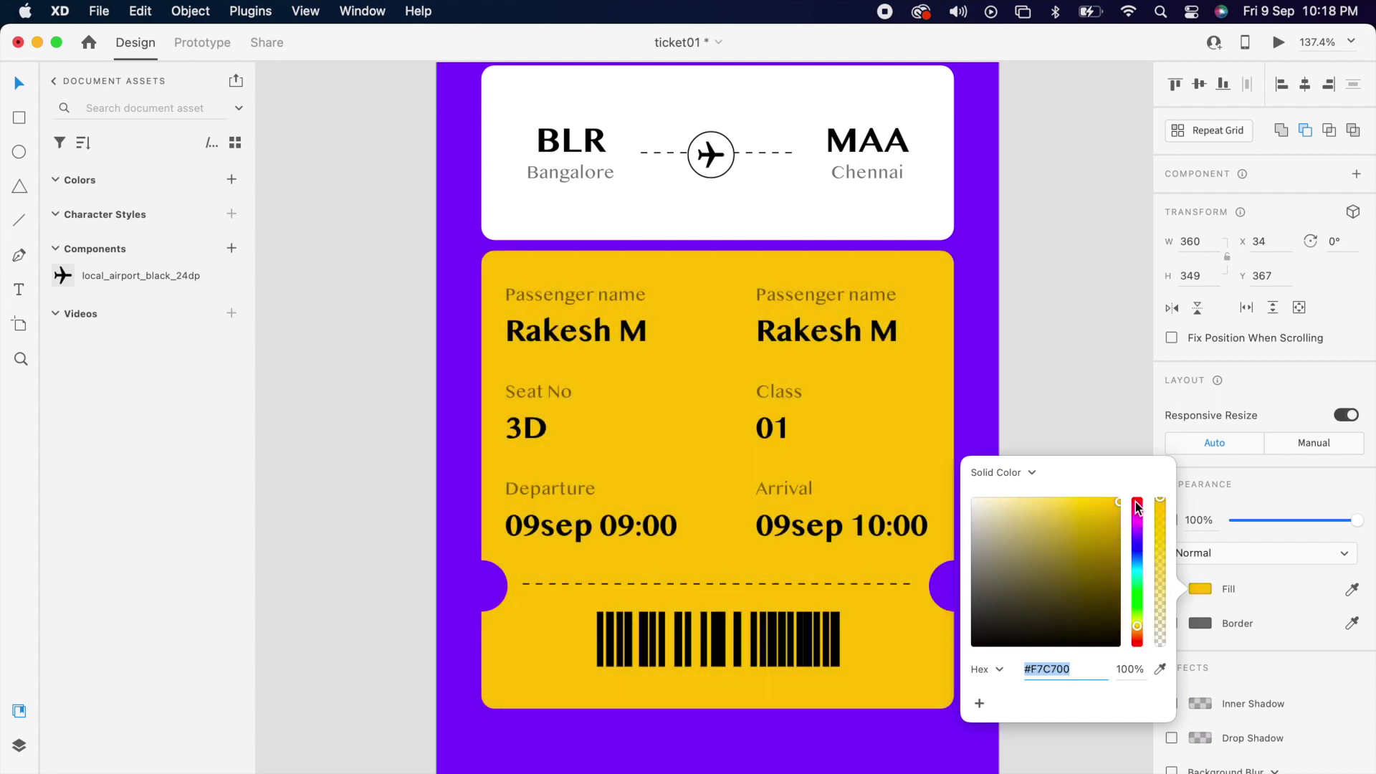
{"action": "left_click", "coordinate": [1083, 401]}
{"action": "left_click", "coordinate": [1083, 402]}
Reduce the bold detail value text to 21 pt
{"action": "key", "text": "super+0"}
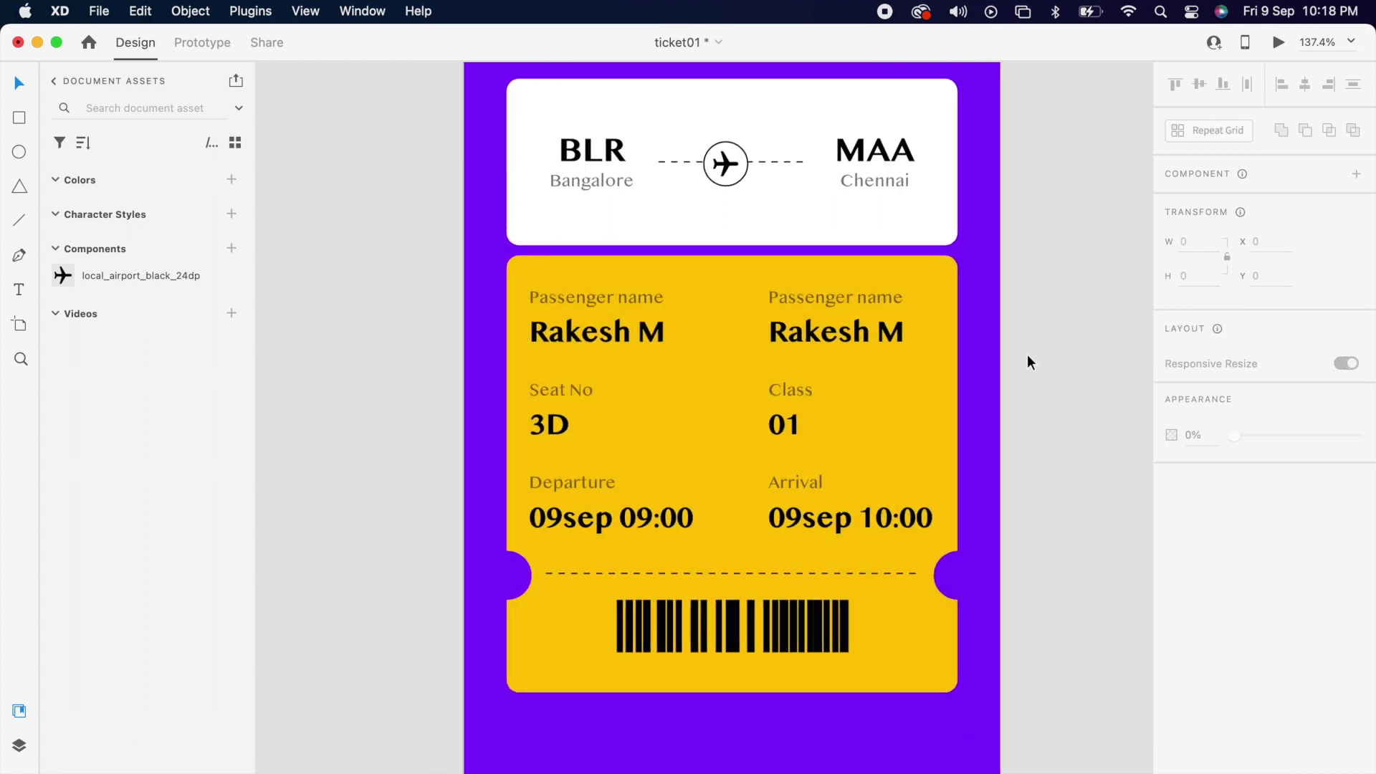
{"action": "scroll", "coordinate": [1027, 354], "scroll_direction": "right", "scroll_amount": 2}
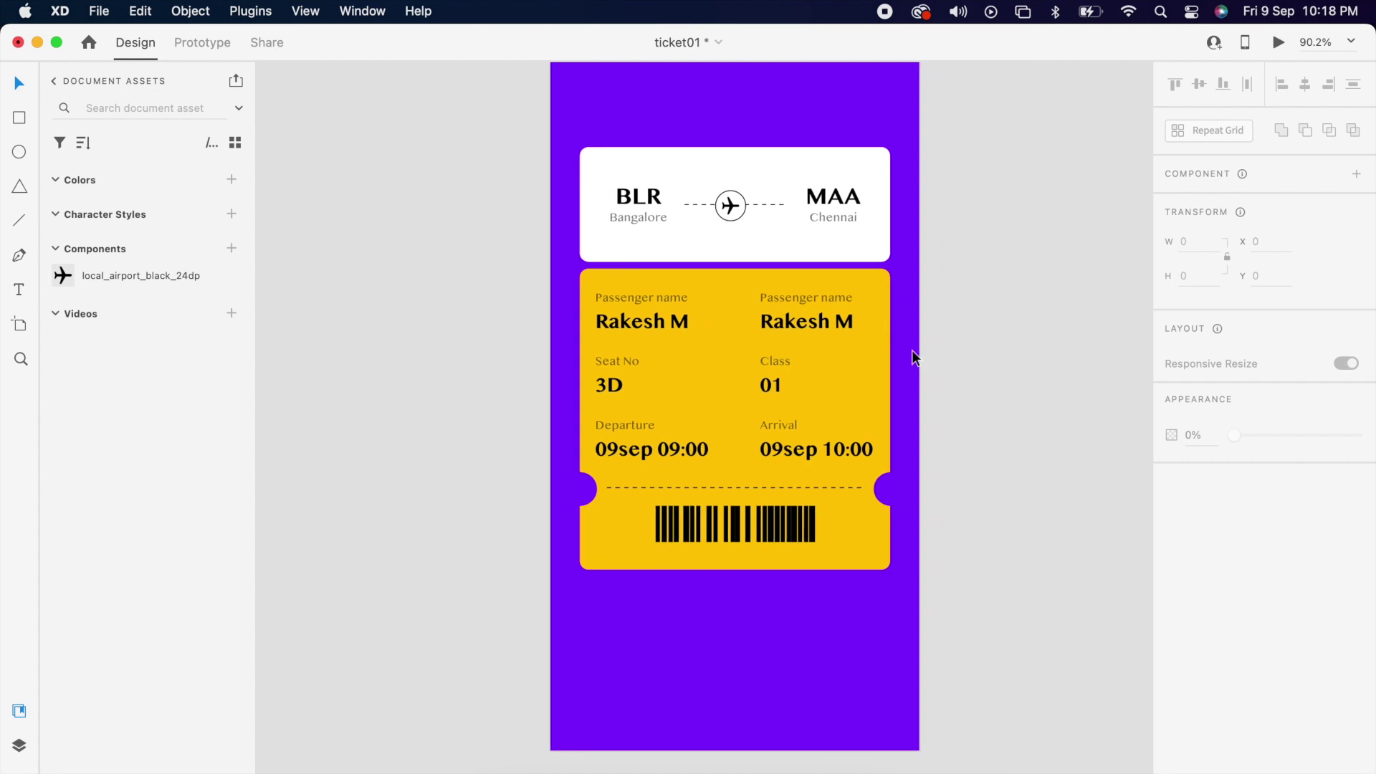
{"action": "left_click", "coordinate": [789, 322]}
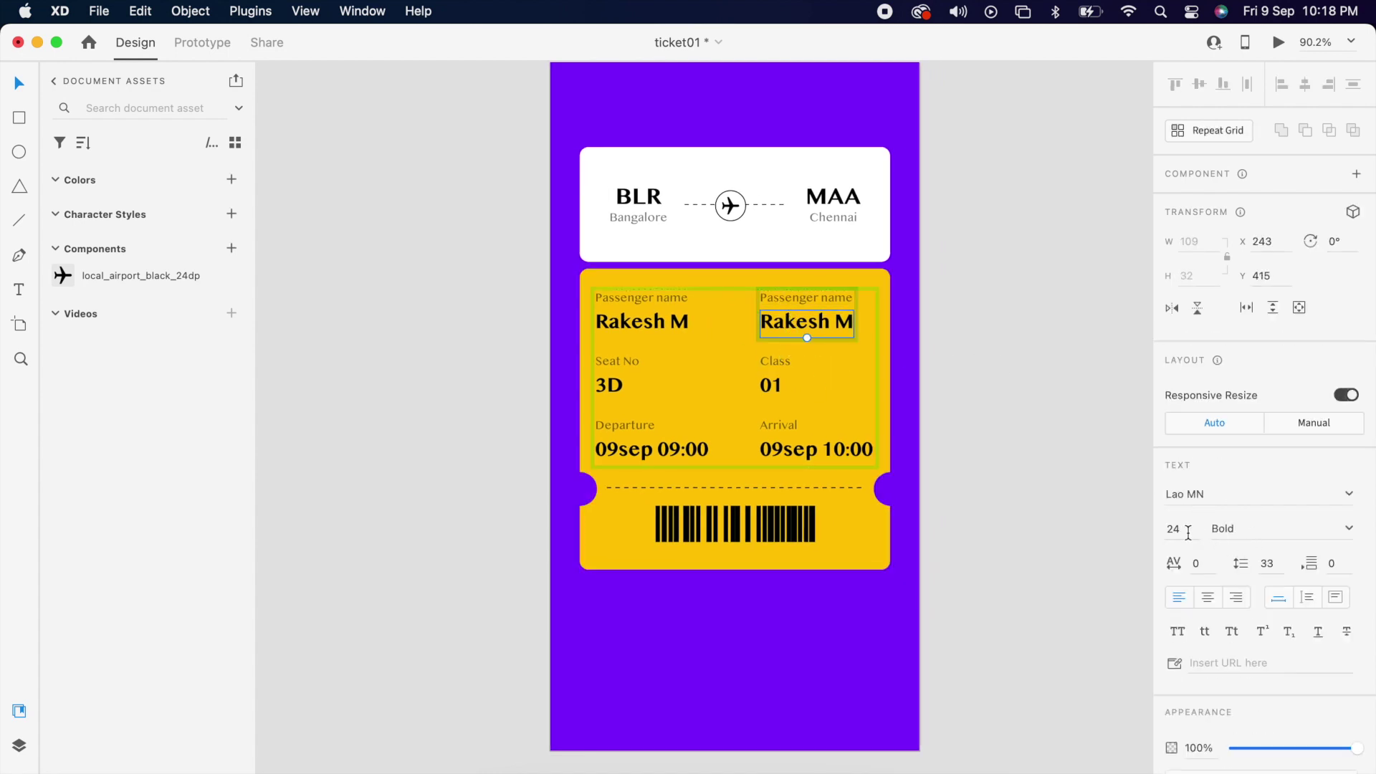
{"action": "key", "text": "Down"}
{"action": "key", "text": "Down"}
{"action": "key", "text": "Down"}
{"action": "key", "text": "Down"}
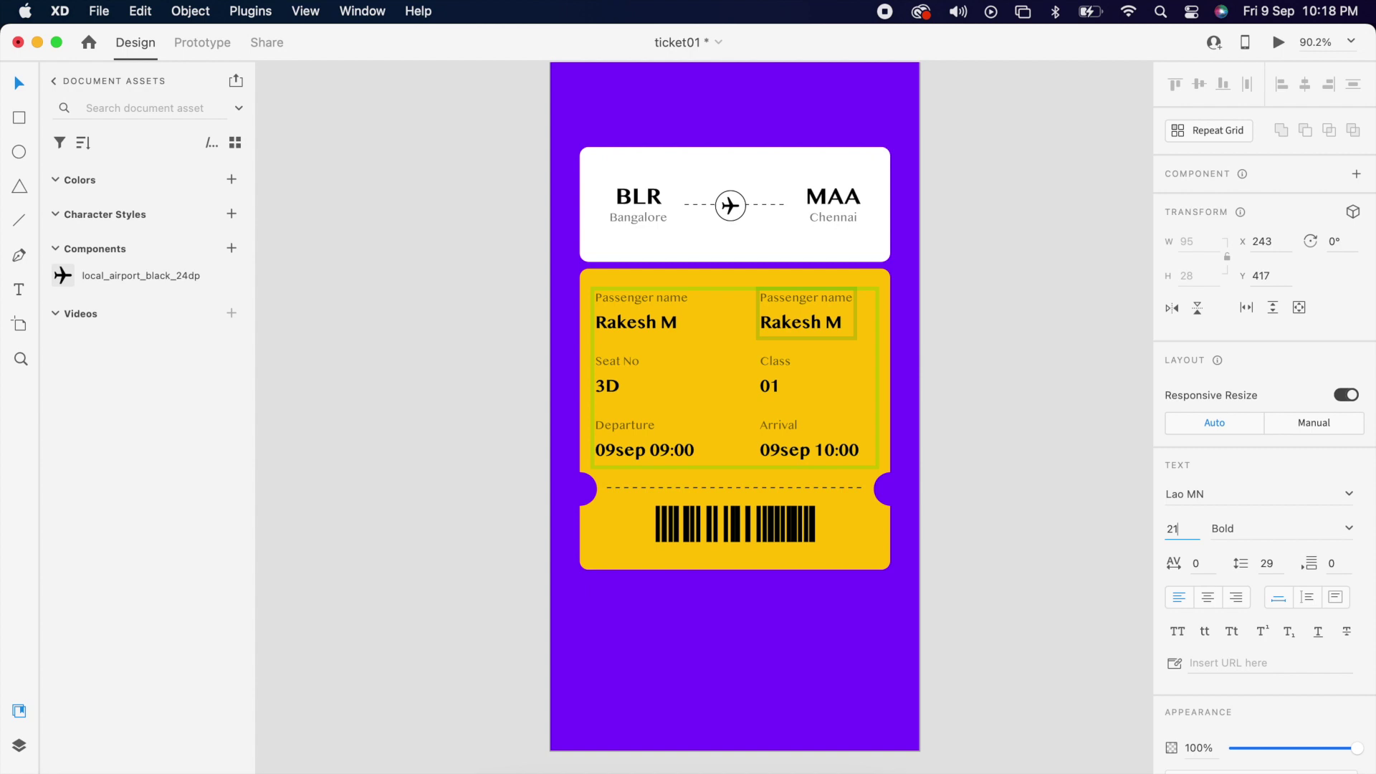
{"action": "left_click", "coordinate": [992, 442]}
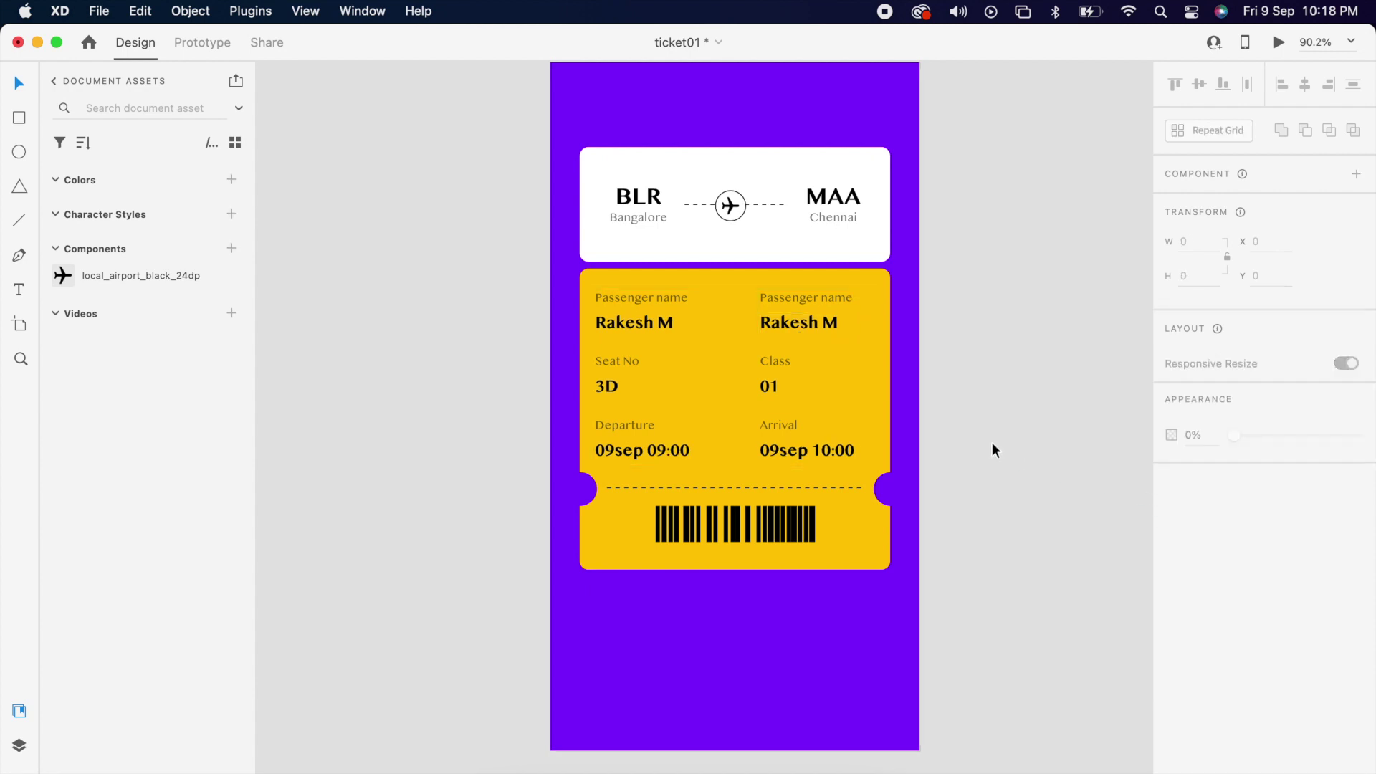
Ungroup the details grid and delete the duplicate right-hand passenger name
{"action": "left_click", "coordinate": [809, 328]}
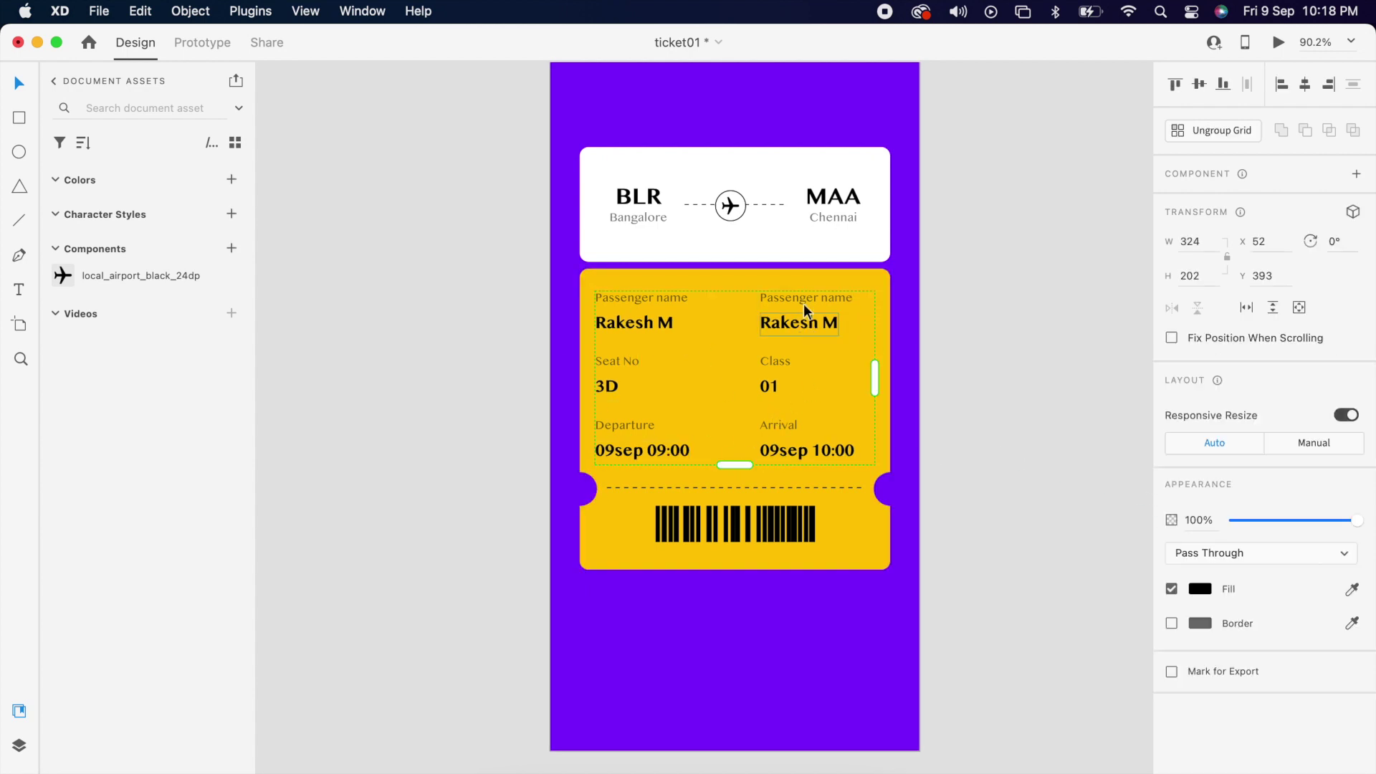
{"action": "left_click", "coordinate": [1234, 129]}
{"action": "left_click", "coordinate": [1044, 326]}
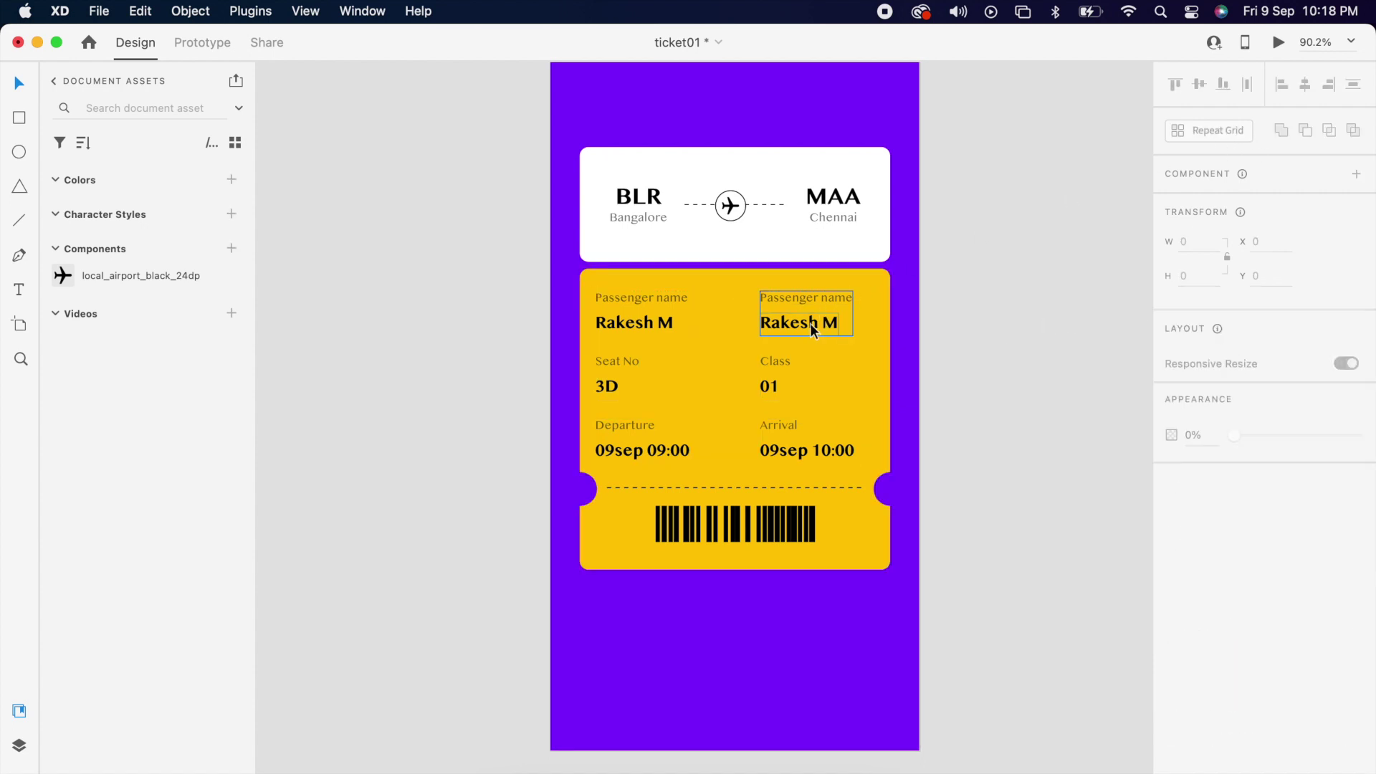
{"action": "left_click", "coordinate": [810, 324]}
{"action": "key", "text": "Delete"}
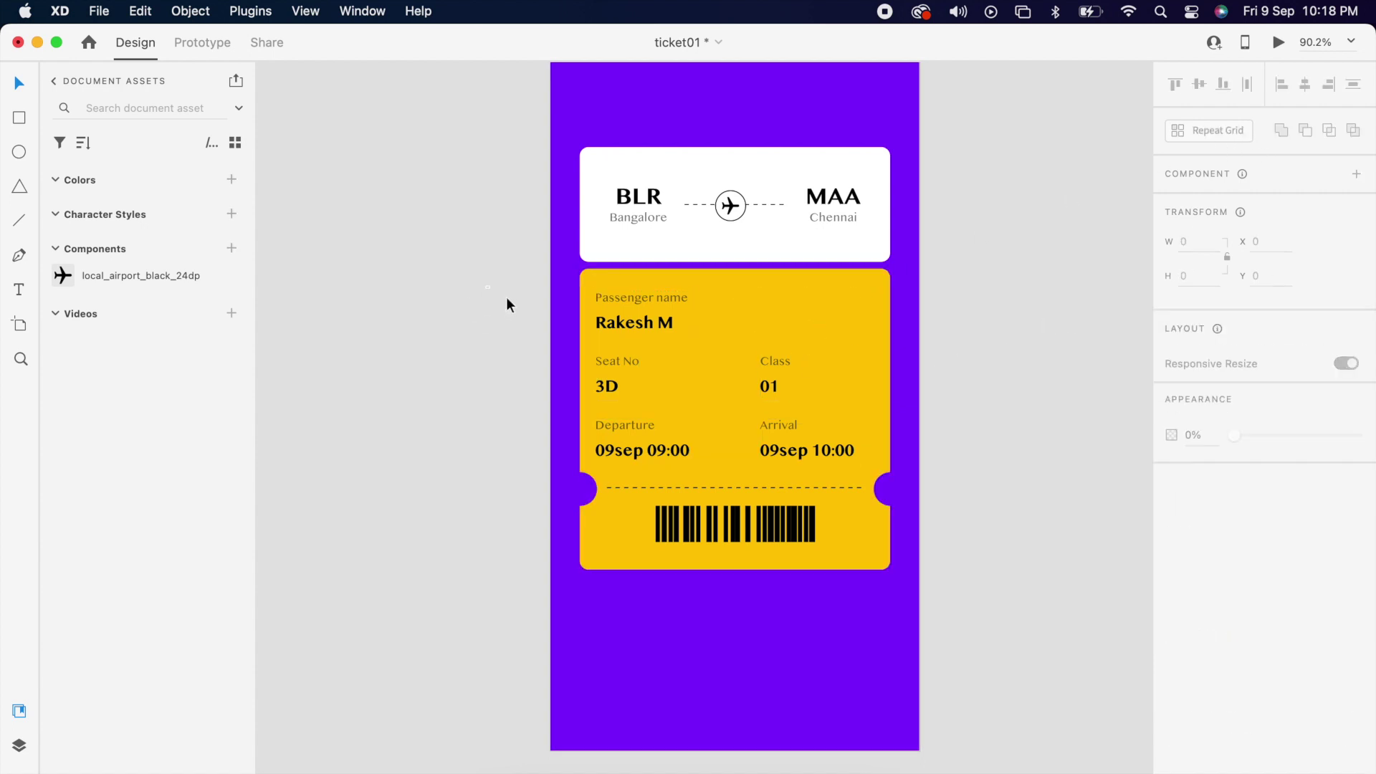
Group the yellow card with all its details and nudge the group up slightly
{"action": "left_click_drag", "start_coordinate": [487, 284], "coordinate": [932, 592]}
{"action": "right_click", "coordinate": [813, 502]}
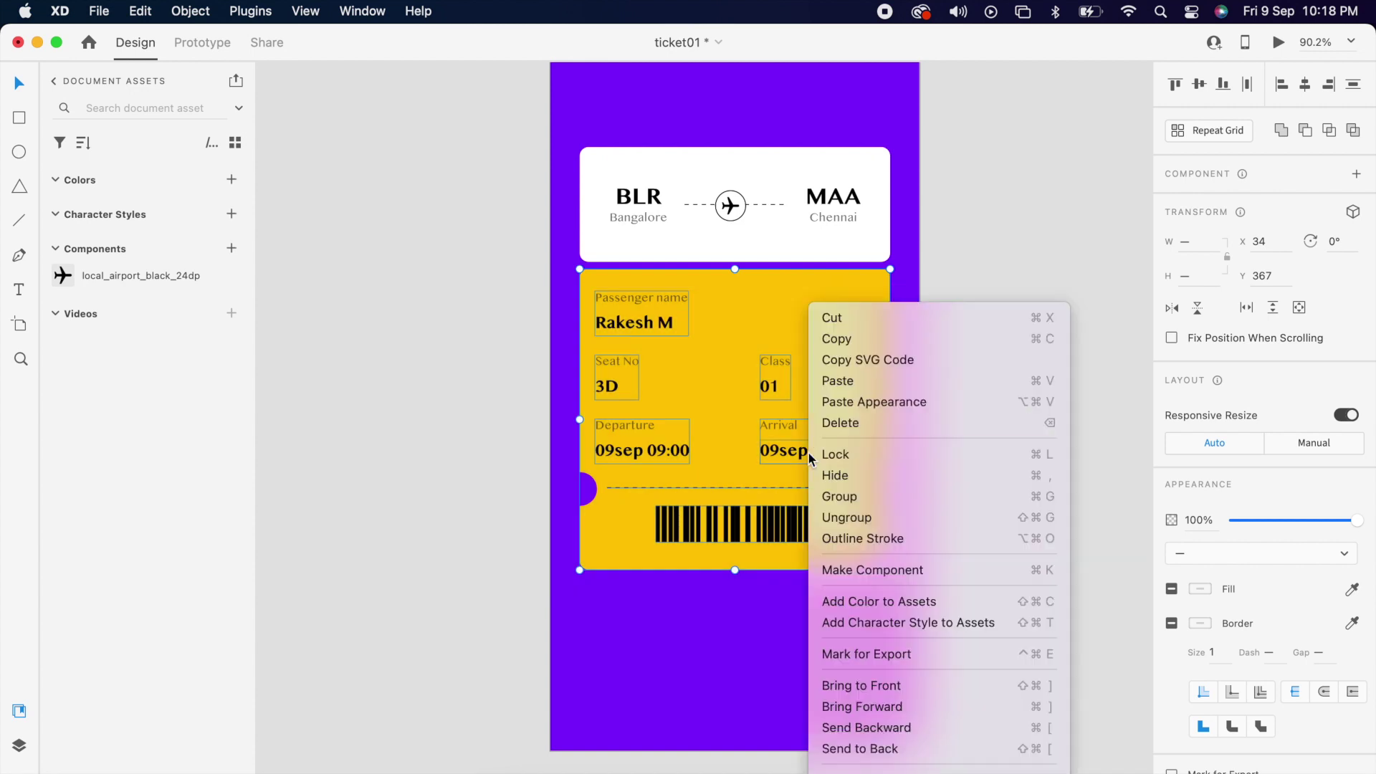
{"action": "left_click", "coordinate": [850, 496]}
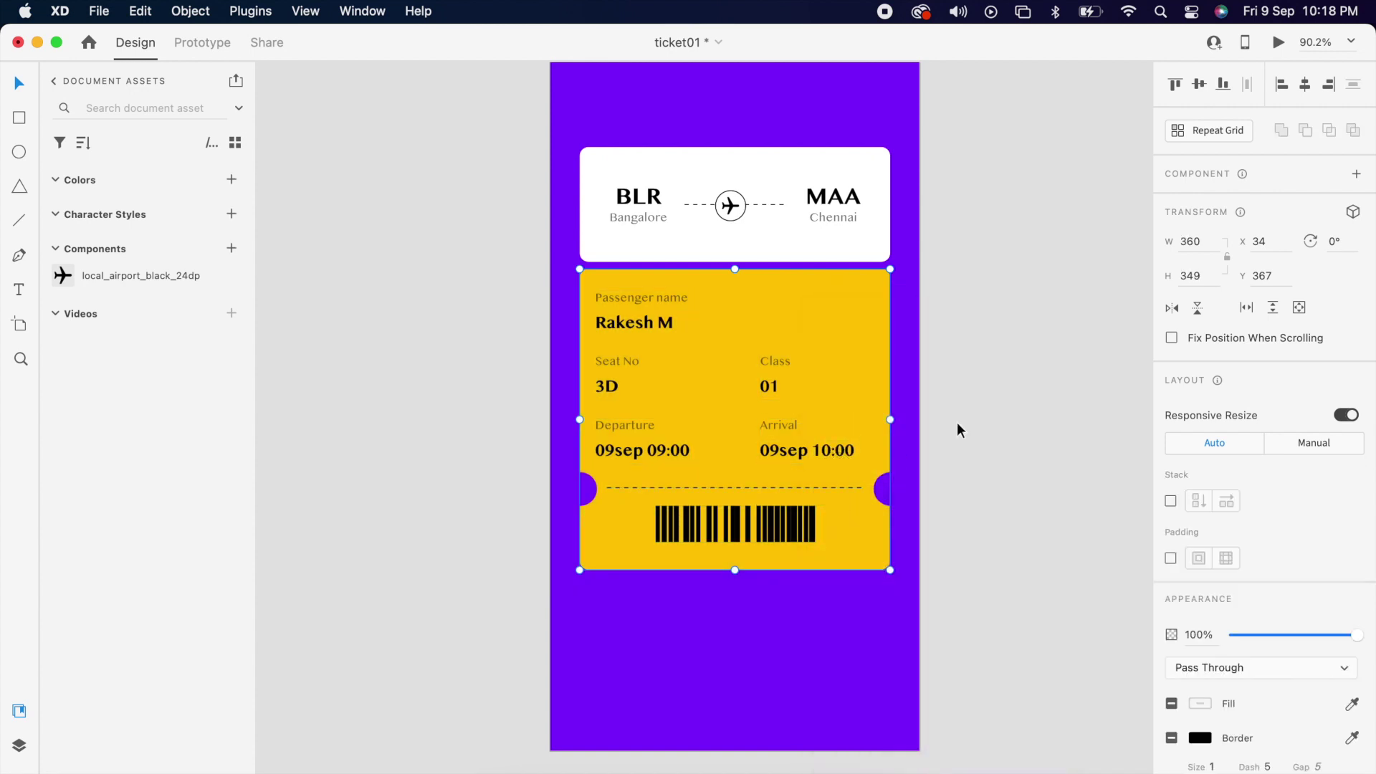
{"action": "left_click_drag", "start_coordinate": [806, 346], "coordinate": [804, 343]}
{"action": "left_click", "coordinate": [993, 433]}
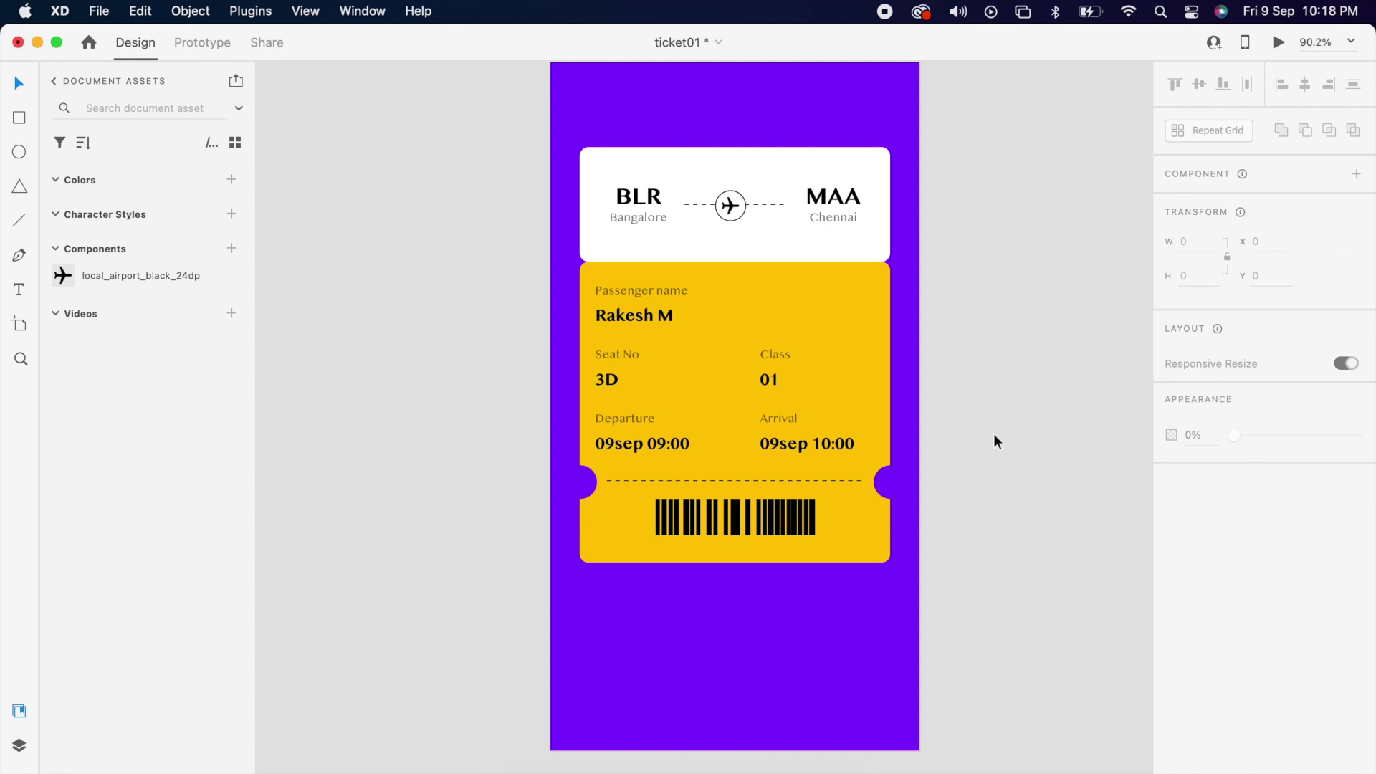
{"action": "scroll", "coordinate": [807, 409], "scroll_direction": "down", "scroll_amount": 3}
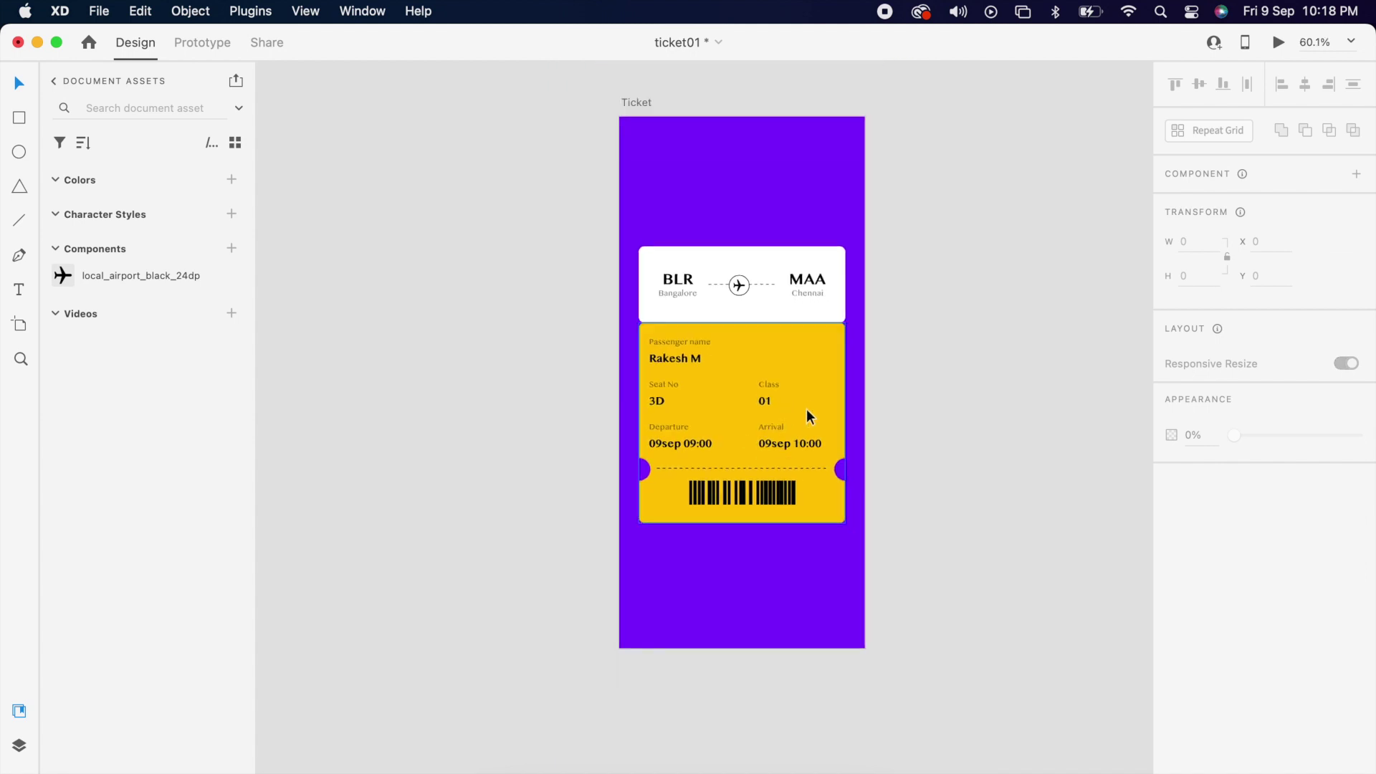
Duplicate the Ticket artboard to create Ticket – 1
{"action": "left_click", "coordinate": [641, 104]}
{"action": "key", "text": "super+d"}
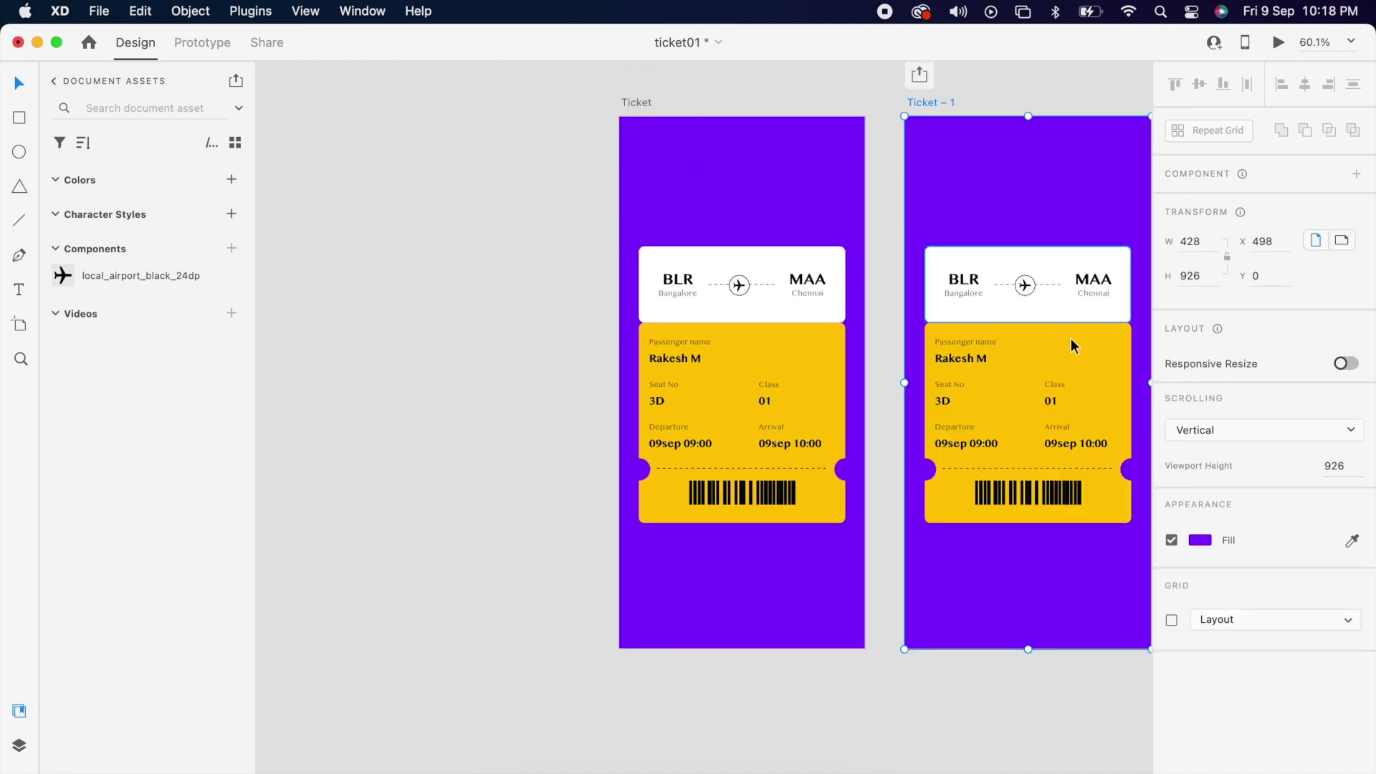
{"action": "scroll", "coordinate": [1078, 369], "scroll_direction": "right", "scroll_amount": 3}
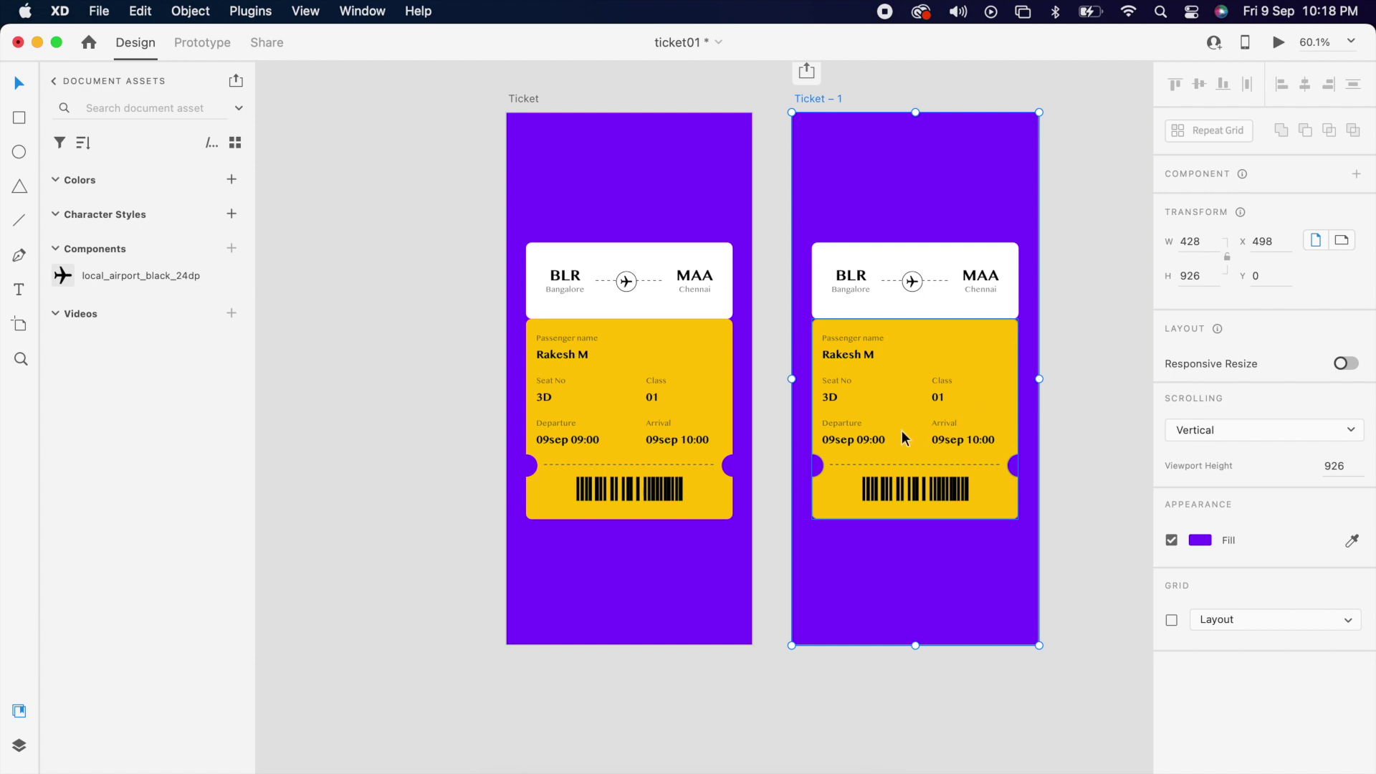
{"action": "scroll", "coordinate": [603, 357], "scroll_direction": "up", "scroll_amount": 2}
On Ticket, tilt the yellow pass card -80° in 3D and tuck it under the route card
{"action": "left_click", "coordinate": [609, 355]}
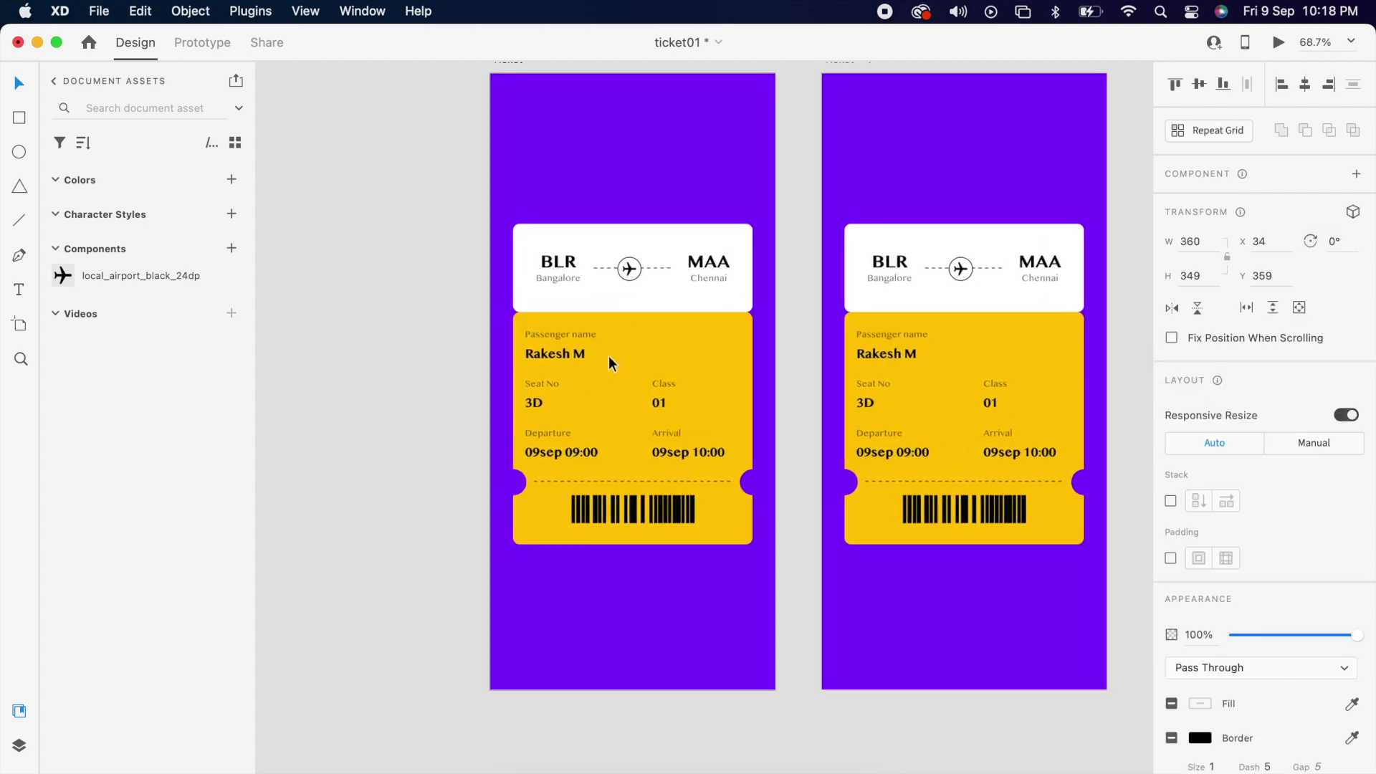
{"action": "scroll", "coordinate": [608, 355], "scroll_direction": "up", "scroll_amount": 3}
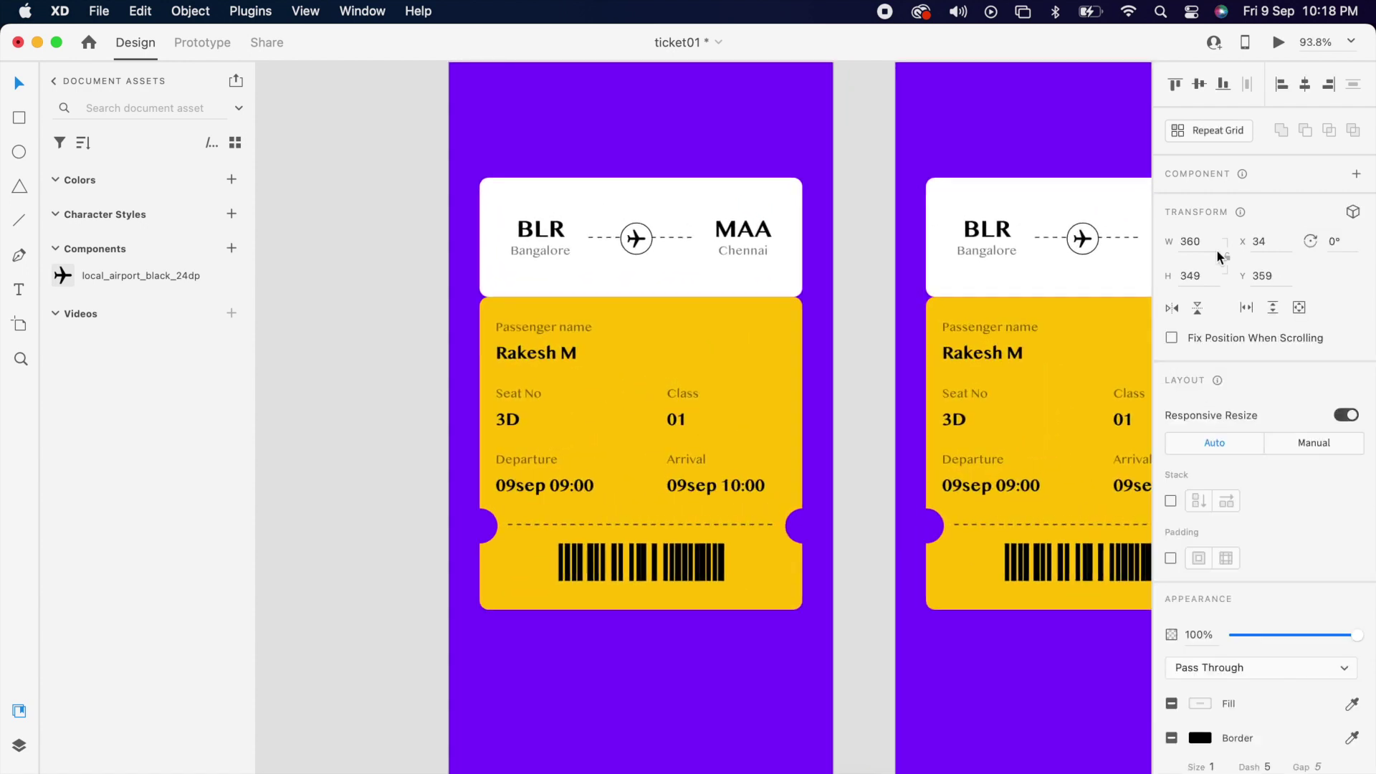
{"action": "left_click", "coordinate": [1353, 212]}
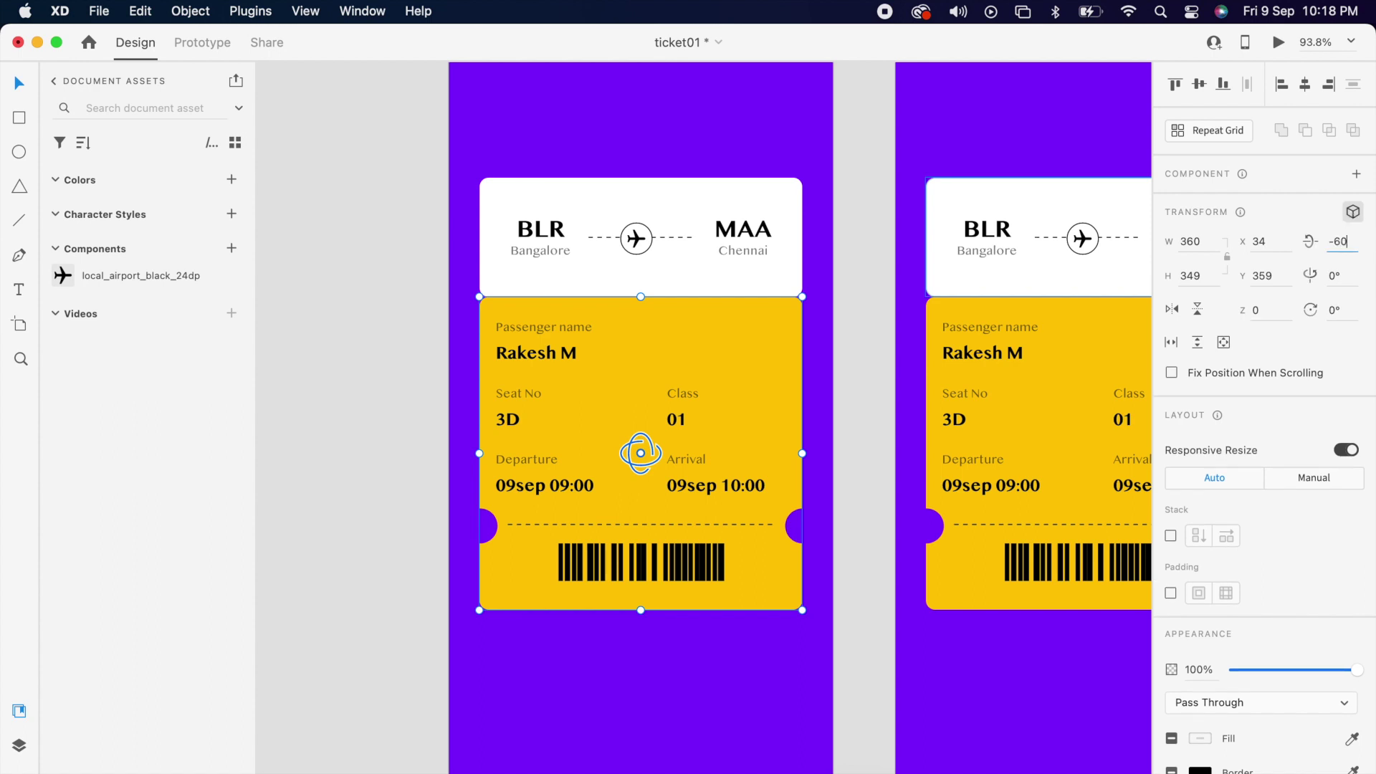
{"action": "type", "text": "-60"}
{"action": "key", "text": "Return"}
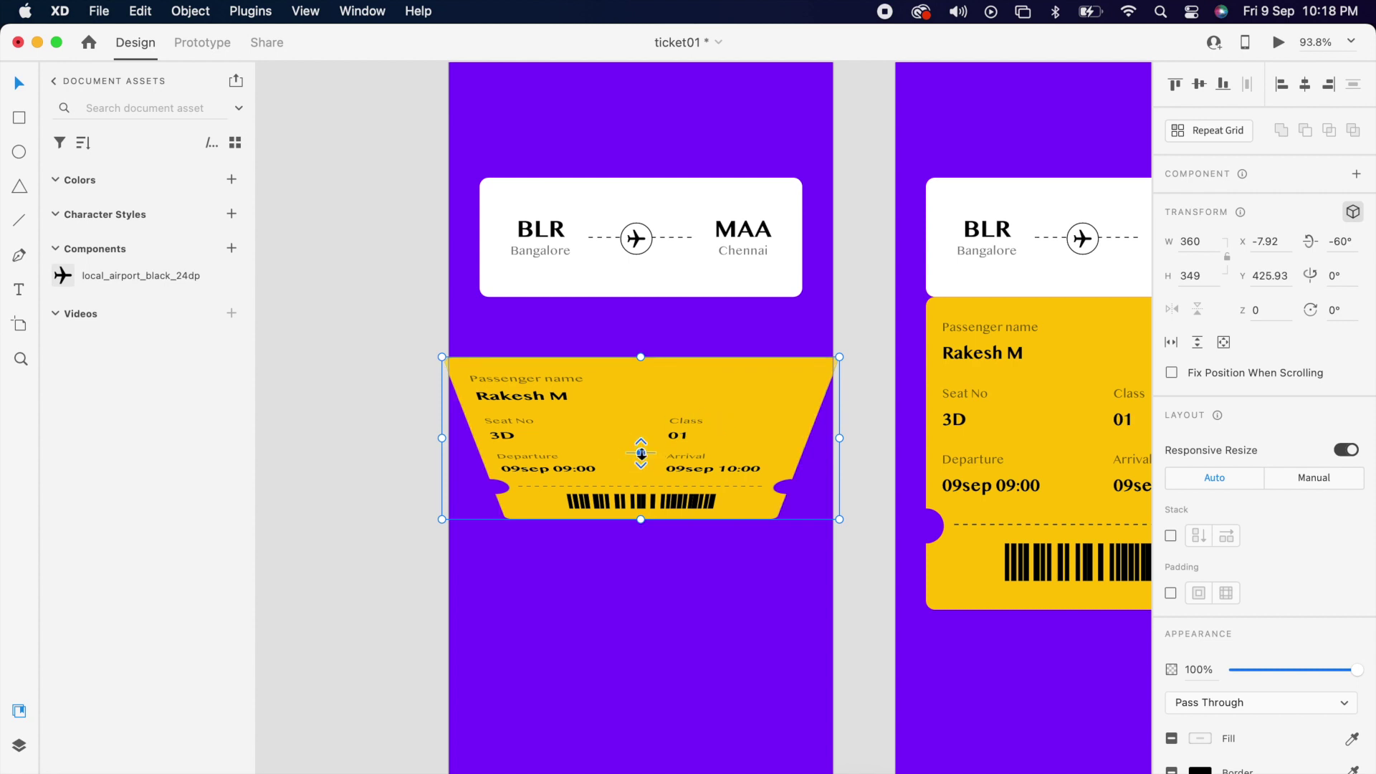
{"action": "left_click_drag", "start_coordinate": [641, 453], "coordinate": [656, 402]}
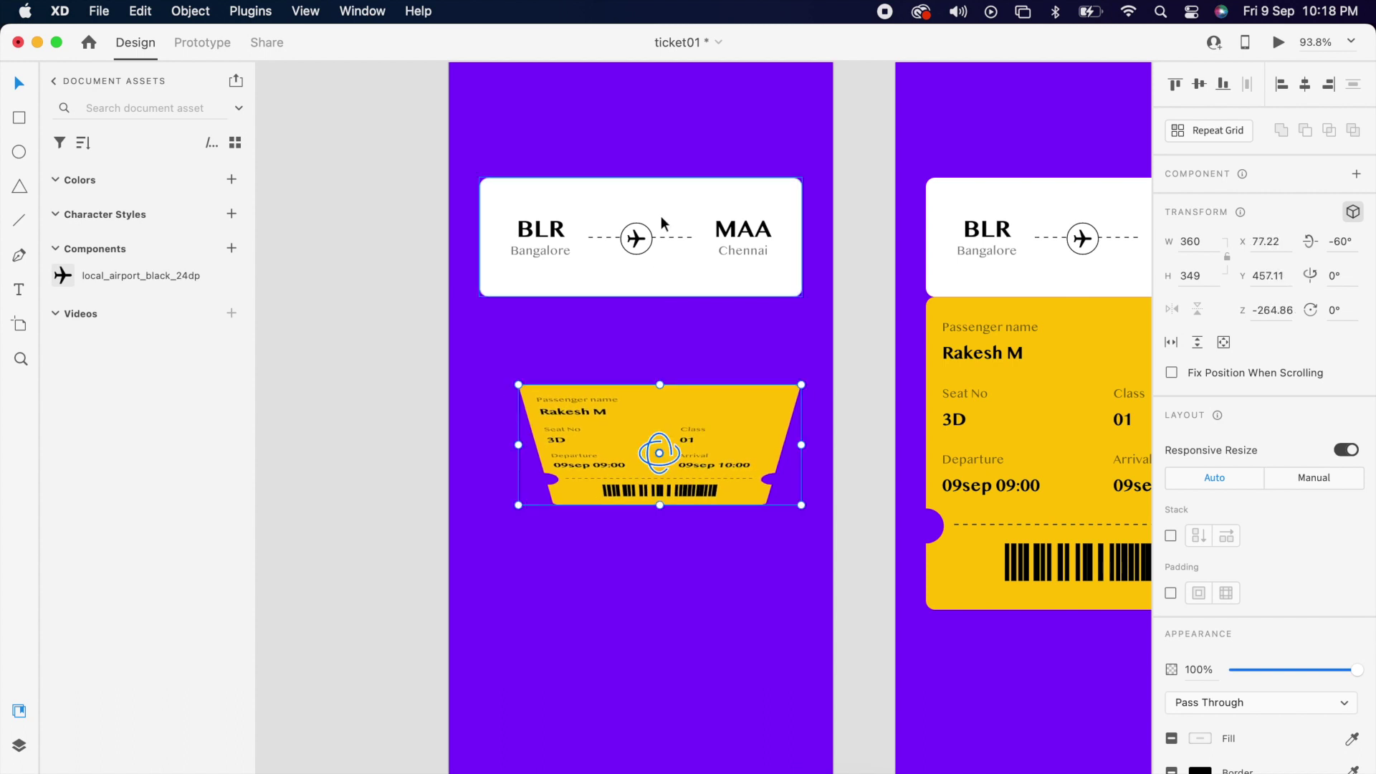
{"action": "left_click_drag", "start_coordinate": [714, 490], "coordinate": [703, 403]}
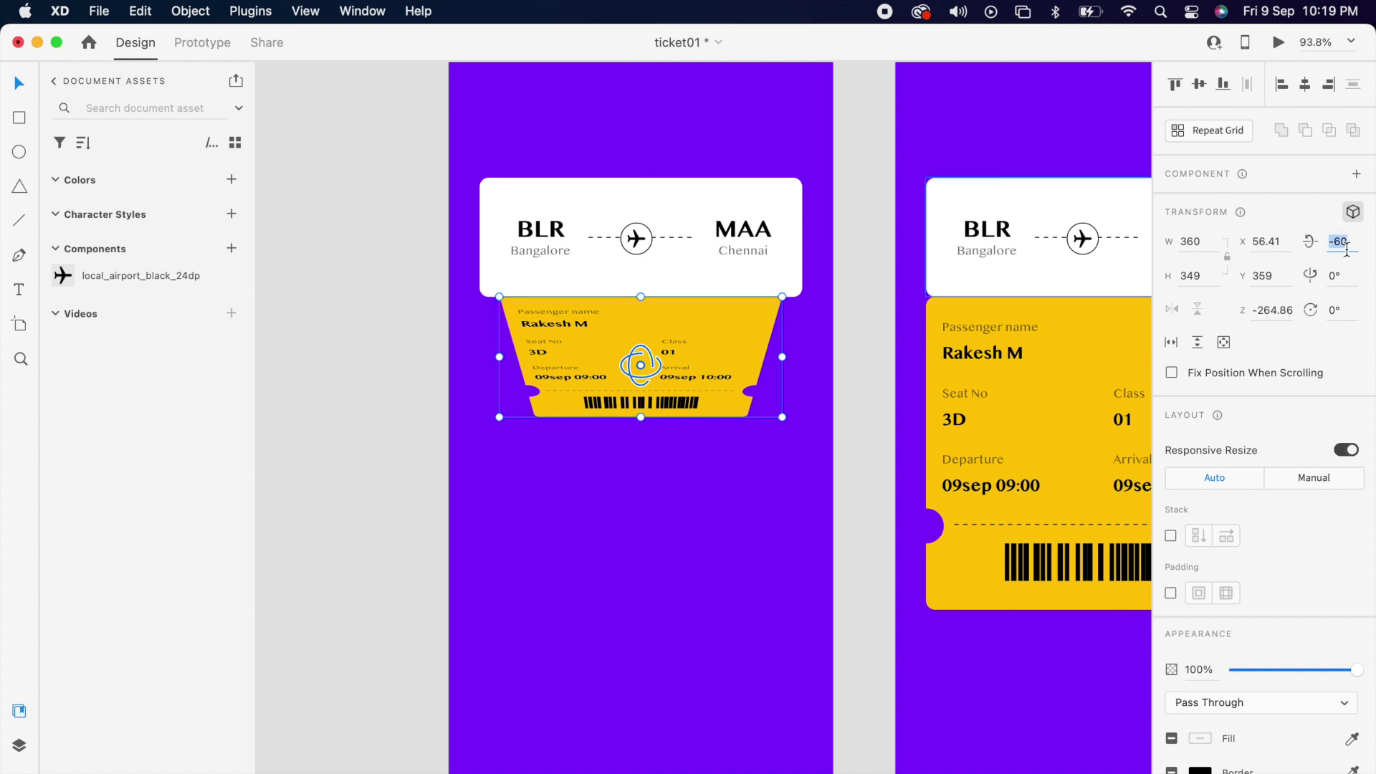
{"action": "key", "text": "shift+Down"}
{"action": "key", "text": "shift+Down"}
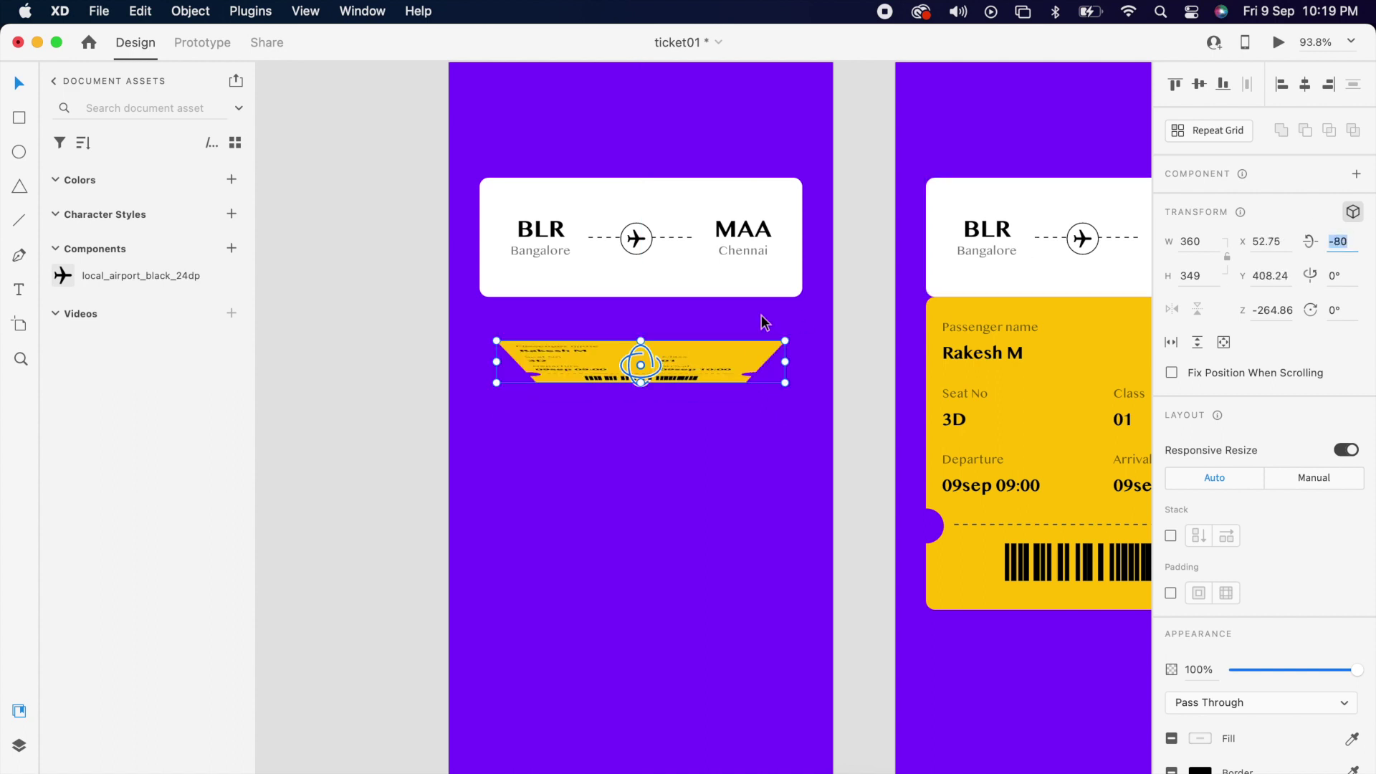
{"action": "left_click_drag", "start_coordinate": [734, 364], "coordinate": [734, 320]}
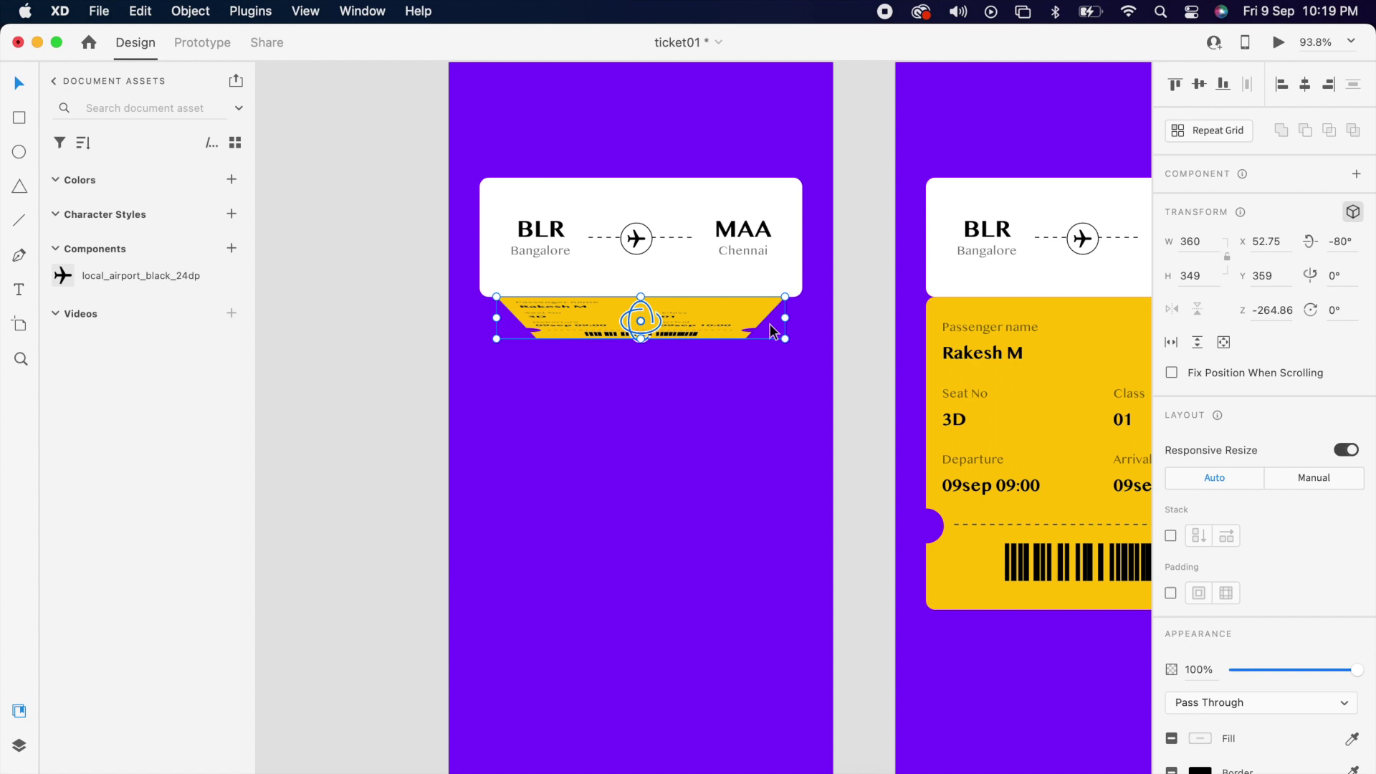
Set the yellow card's opacity to 0%, then select the white BLR–MAA card
{"action": "left_click_drag", "start_coordinate": [1335, 670], "coordinate": [1229, 673]}
{"action": "left_click", "coordinate": [845, 415]}
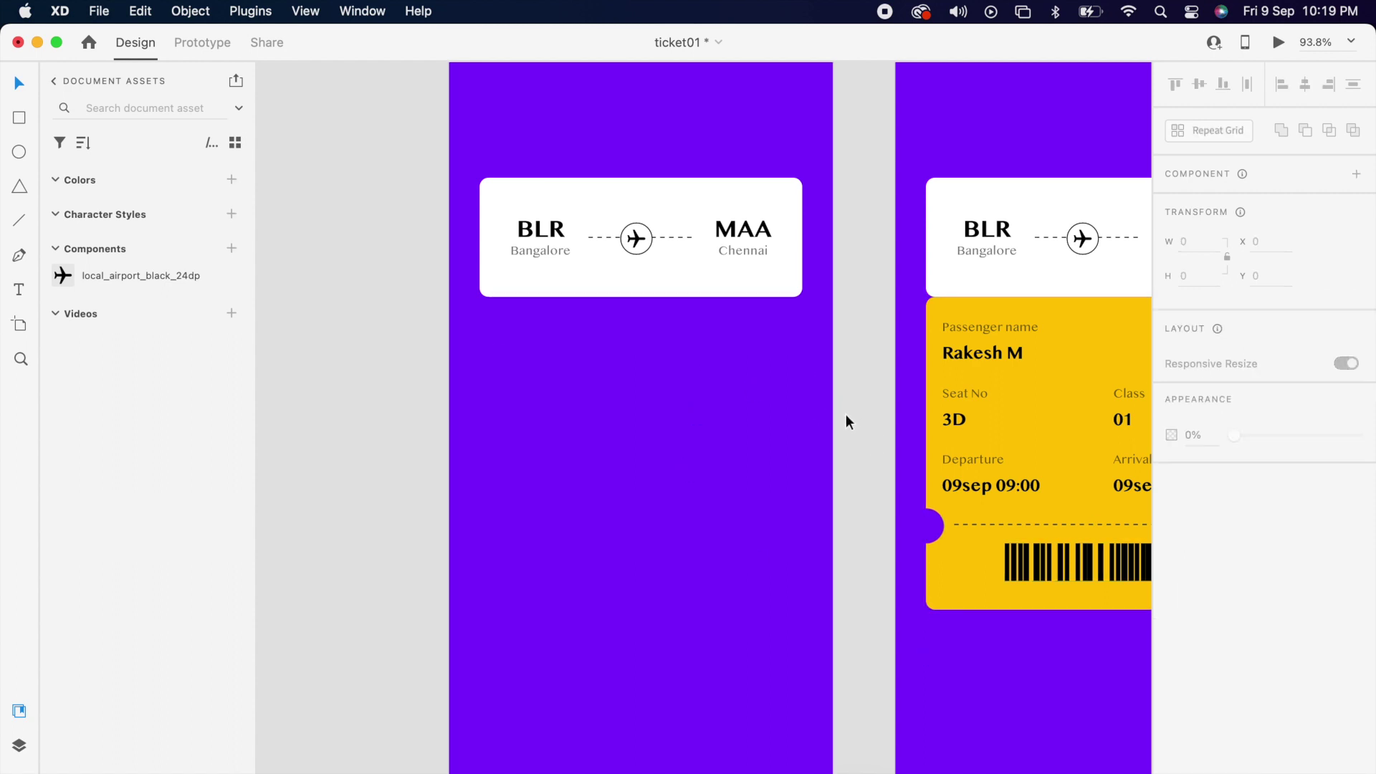
{"action": "scroll", "coordinate": [846, 415], "scroll_direction": "down", "scroll_amount": 5}
{"action": "scroll", "coordinate": [871, 436], "scroll_direction": "right", "scroll_amount": 3}
{"action": "scroll", "coordinate": [871, 437], "scroll_direction": "down", "scroll_amount": 1}
{"action": "scroll", "coordinate": [768, 320], "scroll_direction": "up", "scroll_amount": 2}
{"action": "left_click", "coordinate": [692, 307]}
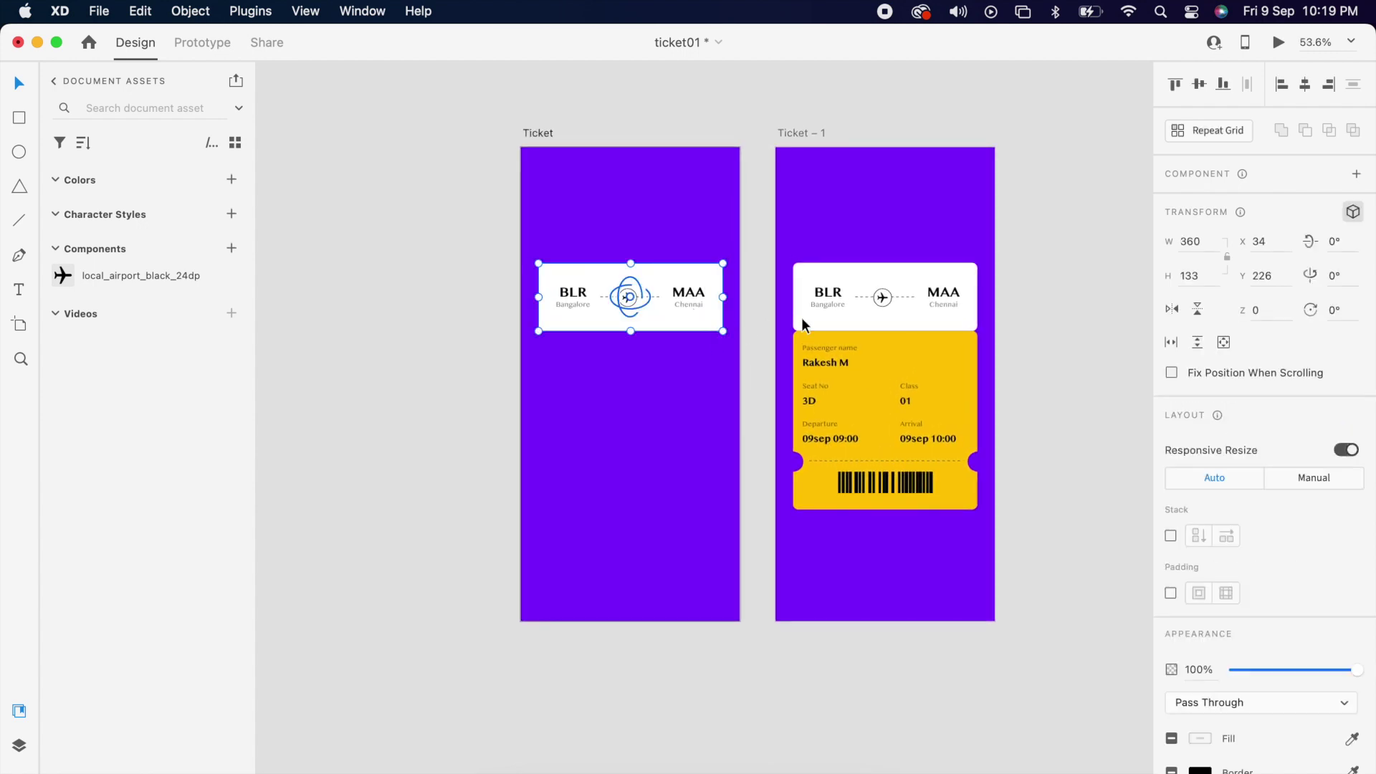
Repeat the BLR–MAA route card into five stacked rows with wider gaps on Ticket
{"action": "left_click", "coordinate": [1218, 131]}
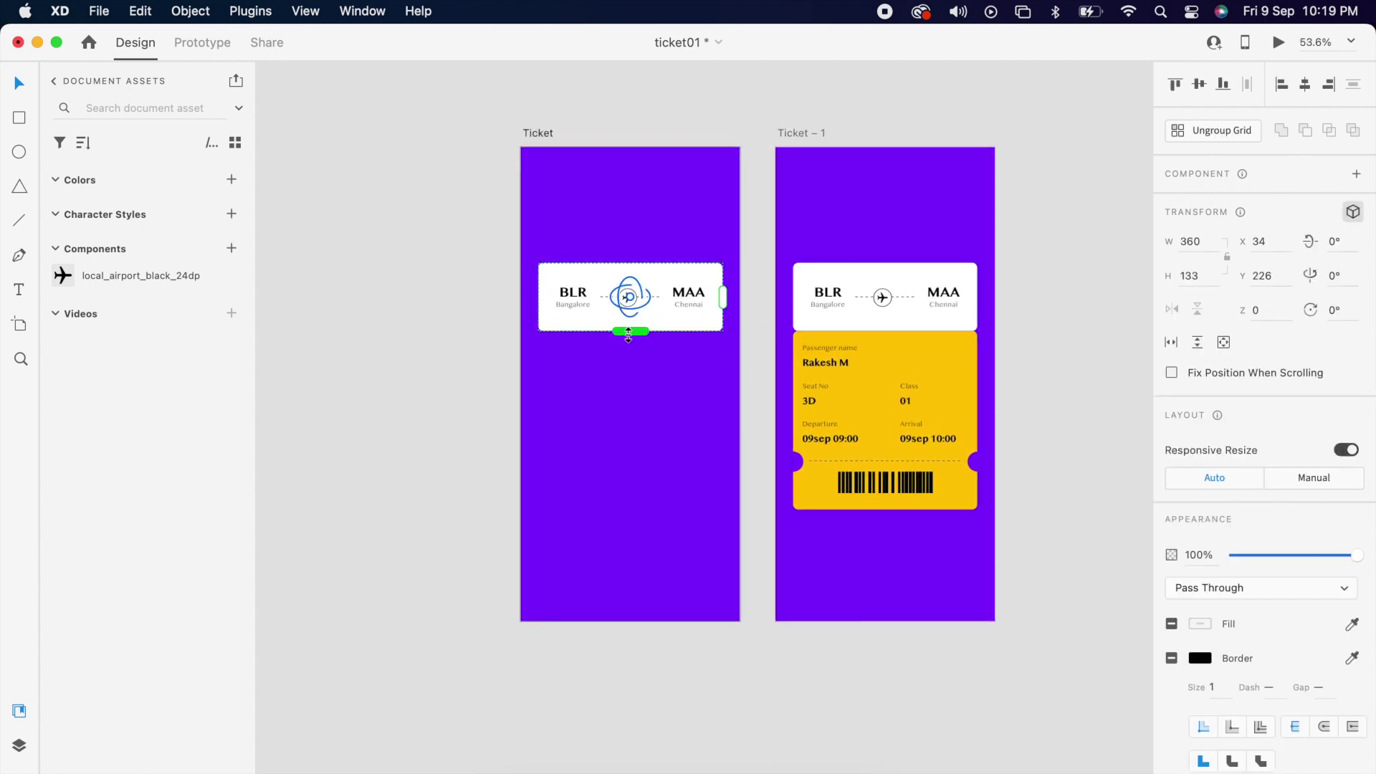
{"action": "left_click_drag", "start_coordinate": [629, 334], "coordinate": [659, 618]}
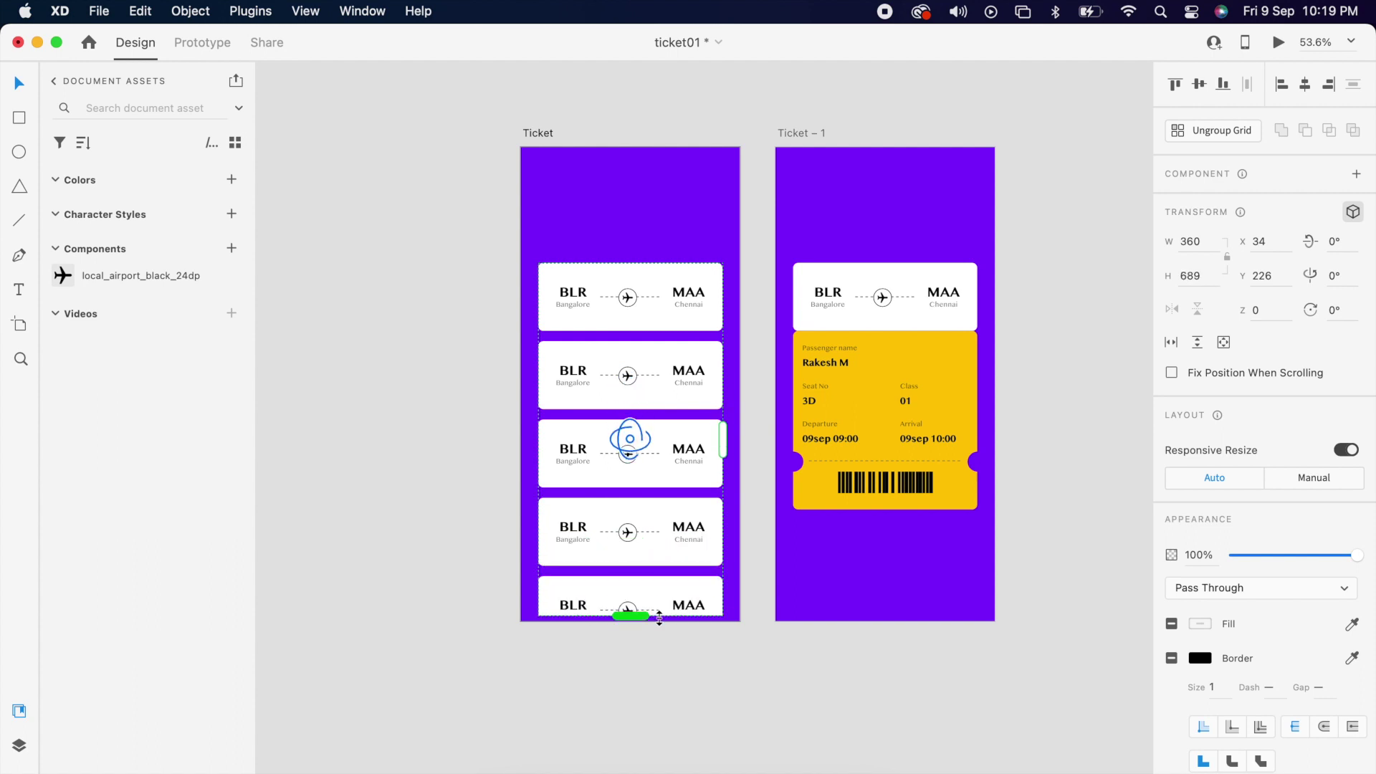
{"action": "left_click_drag", "start_coordinate": [649, 334], "coordinate": [649, 337]}
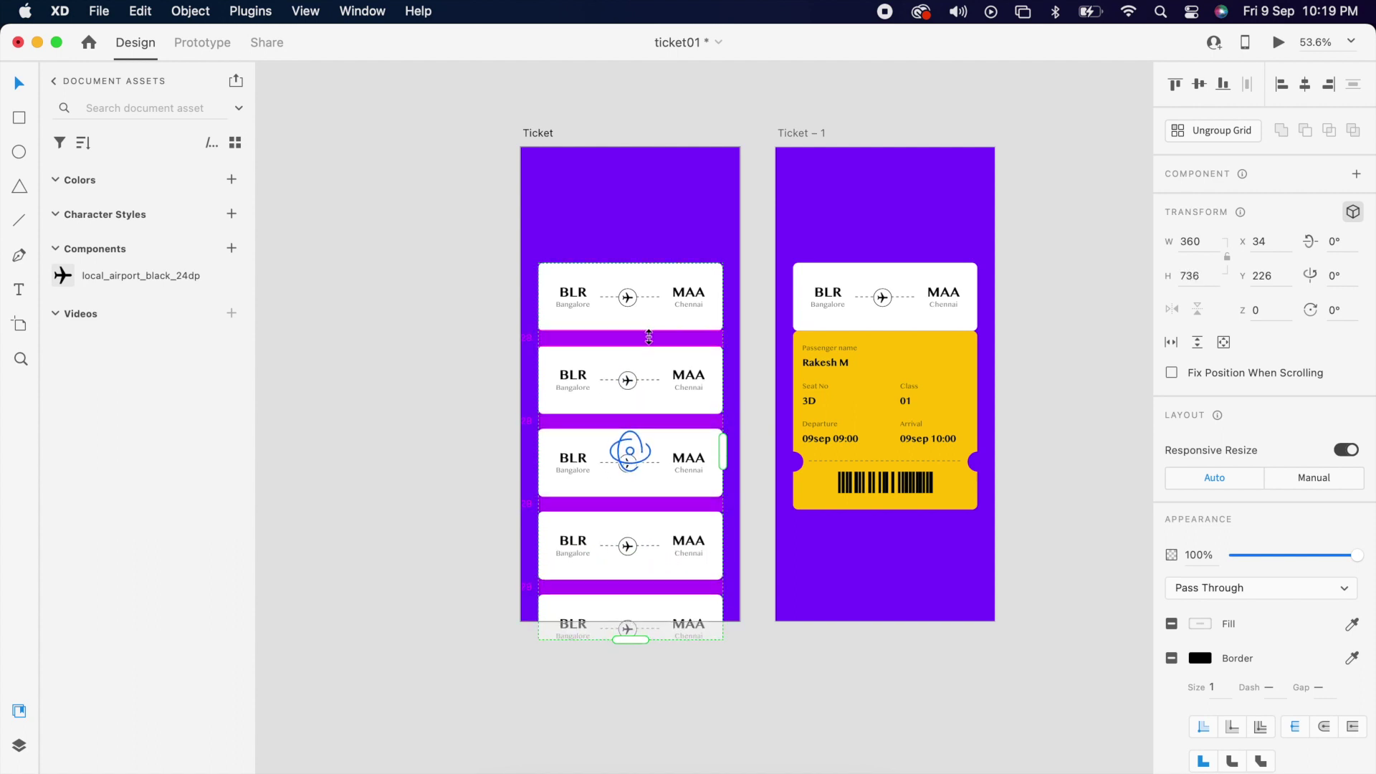
{"action": "left_click", "coordinate": [459, 308]}
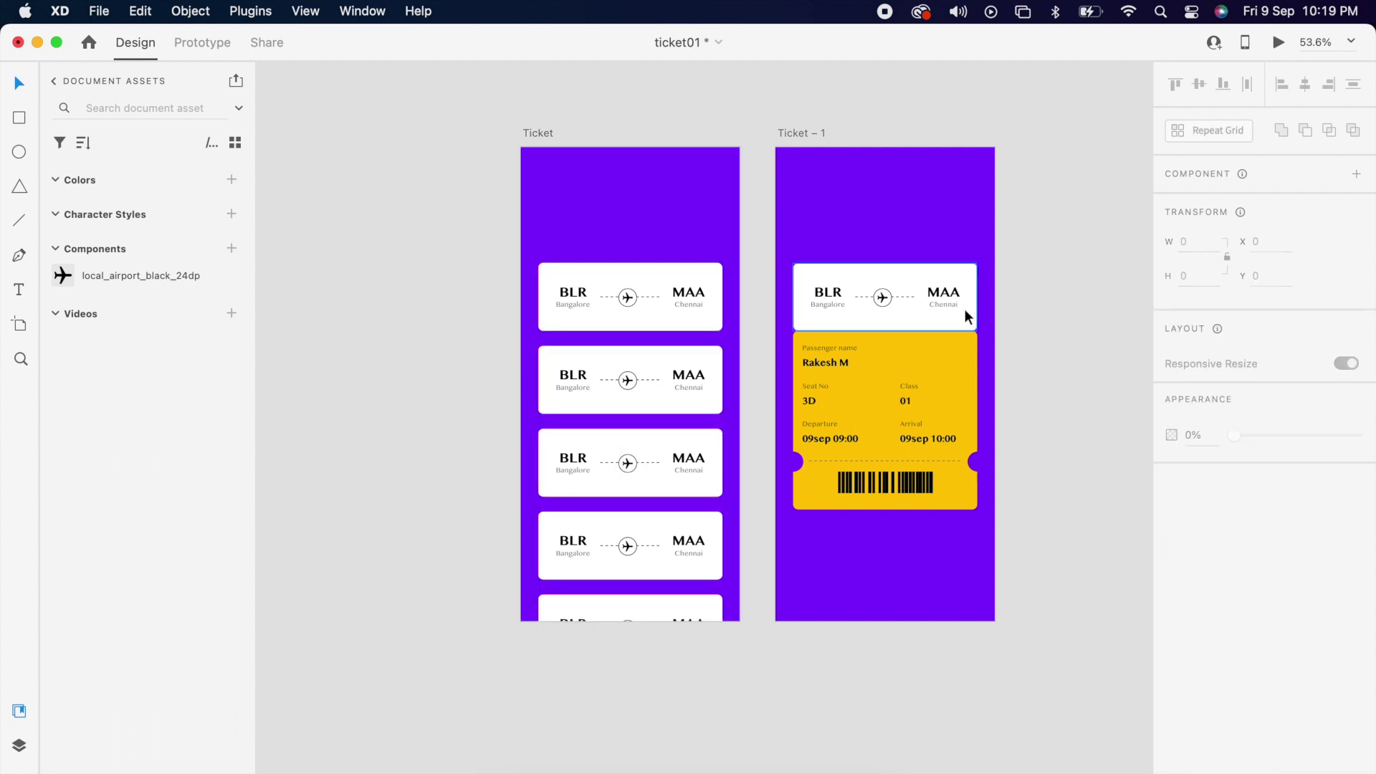
Replace Ticket – 1's top card with the pasted list, spaced so cards flank the yellow pass
{"action": "left_click", "coordinate": [940, 302]}
{"action": "key", "text": "Delete"}
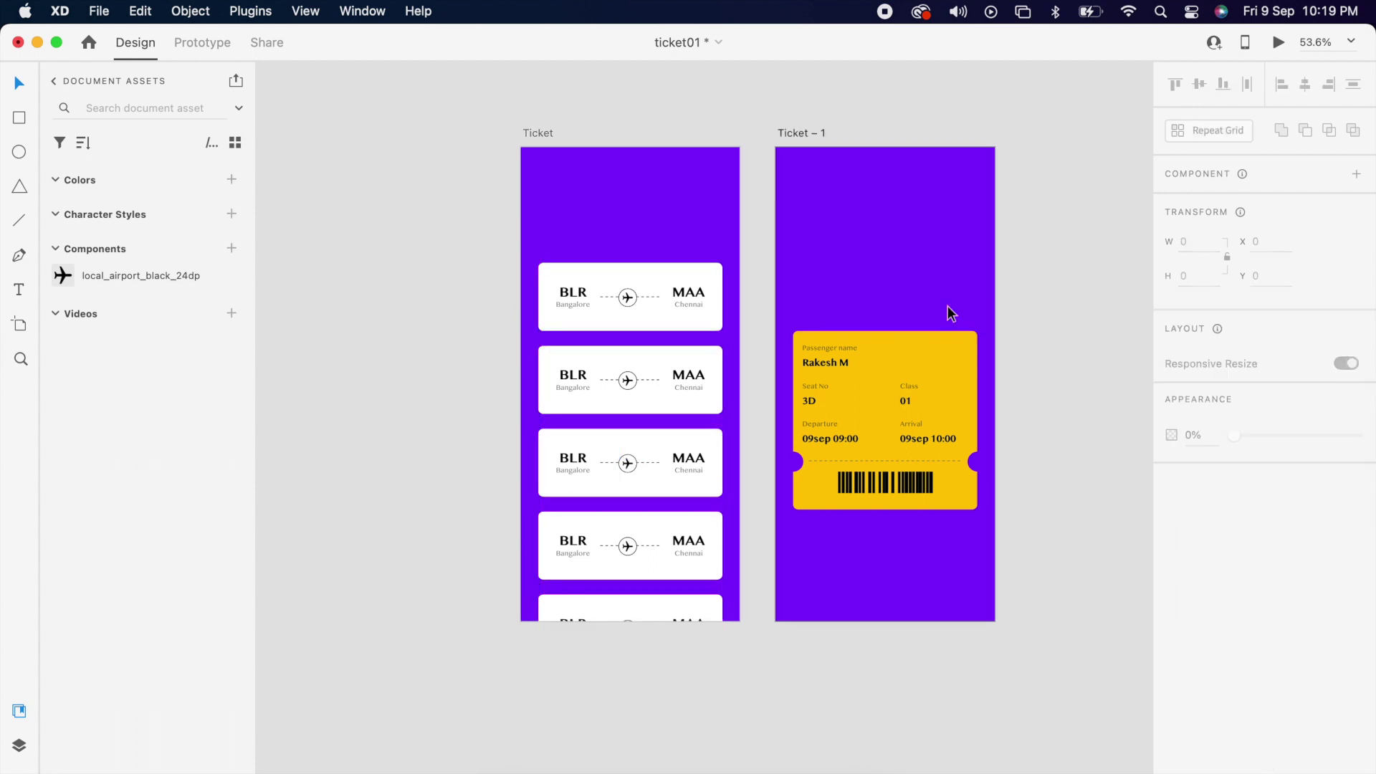
{"action": "left_click", "coordinate": [711, 304]}
{"action": "left_click", "coordinate": [934, 308]}
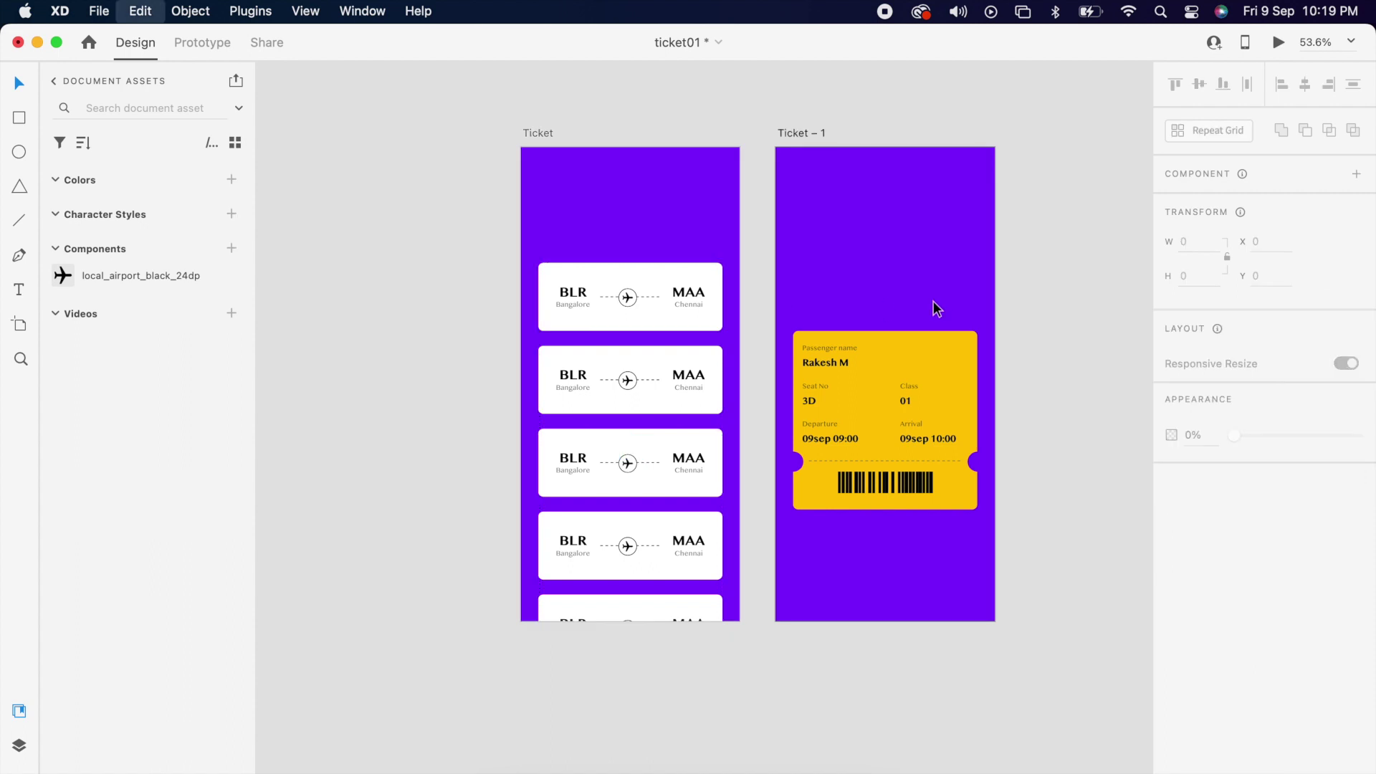
{"action": "key", "text": "super+v"}
{"action": "left_click_drag", "start_coordinate": [893, 320], "coordinate": [906, 503]}
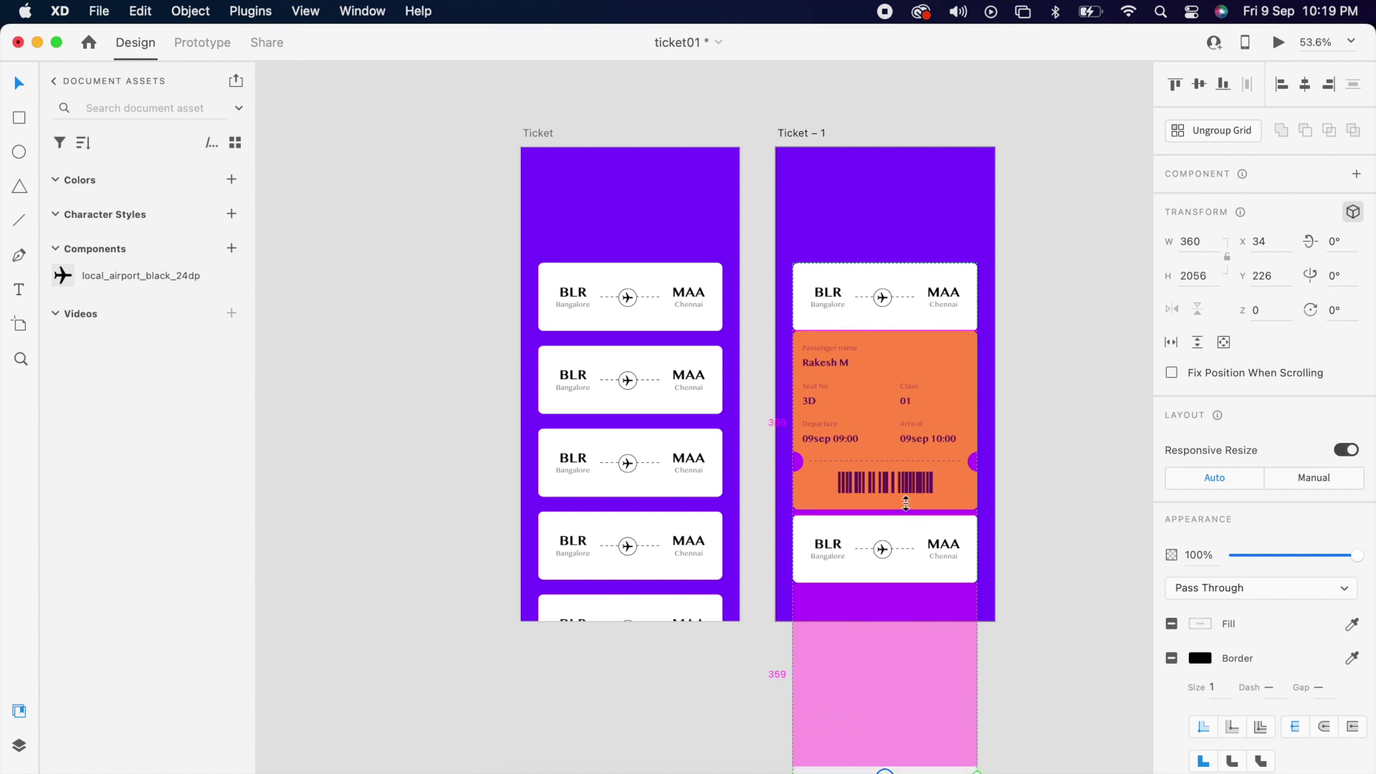
{"action": "mouse_move", "coordinate": [906, 504]}
{"action": "left_mouse_down"}
{"action": "mouse_move", "coordinate": [905, 557]}
{"action": "mouse_move", "coordinate": [908, 506]}
{"action": "left_mouse_up"}
{"action": "left_click", "coordinate": [1044, 466]}
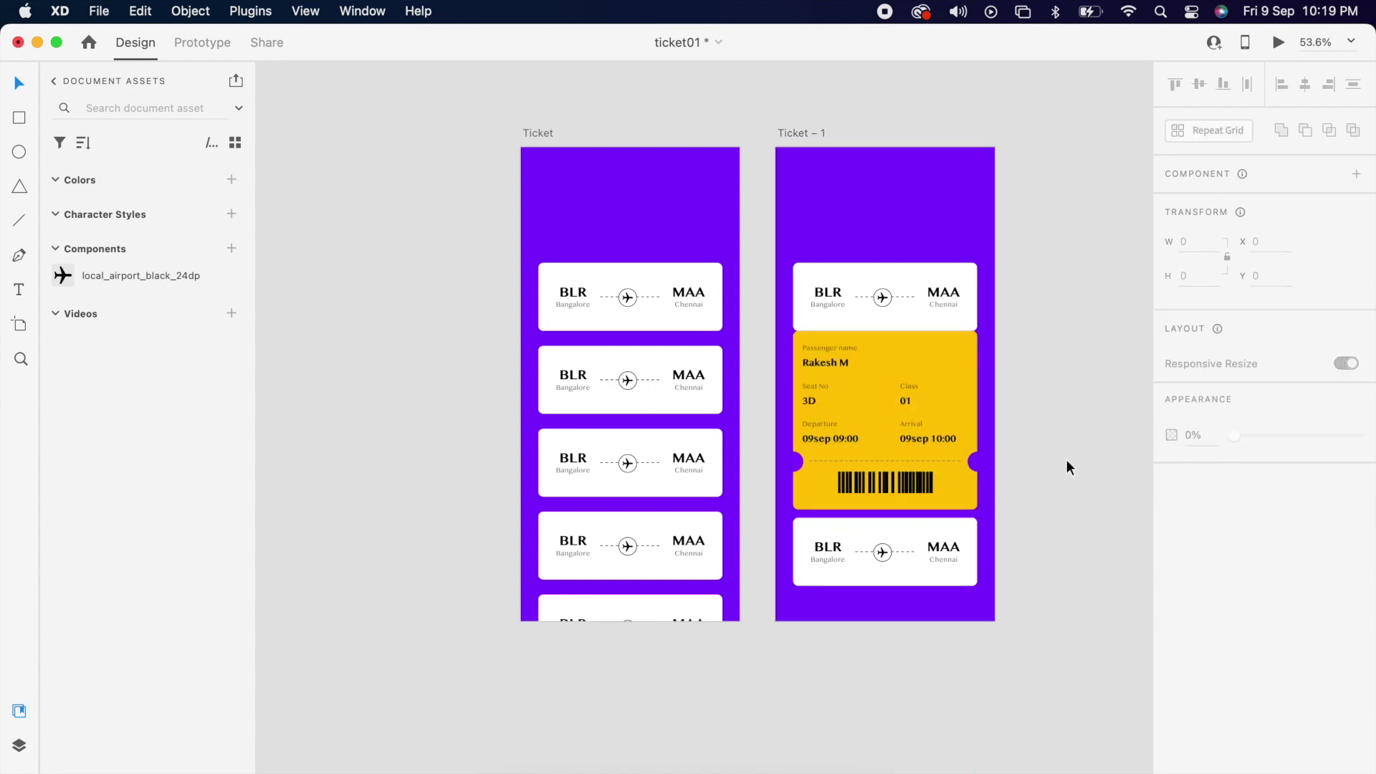
{"action": "left_click", "coordinate": [705, 308]}
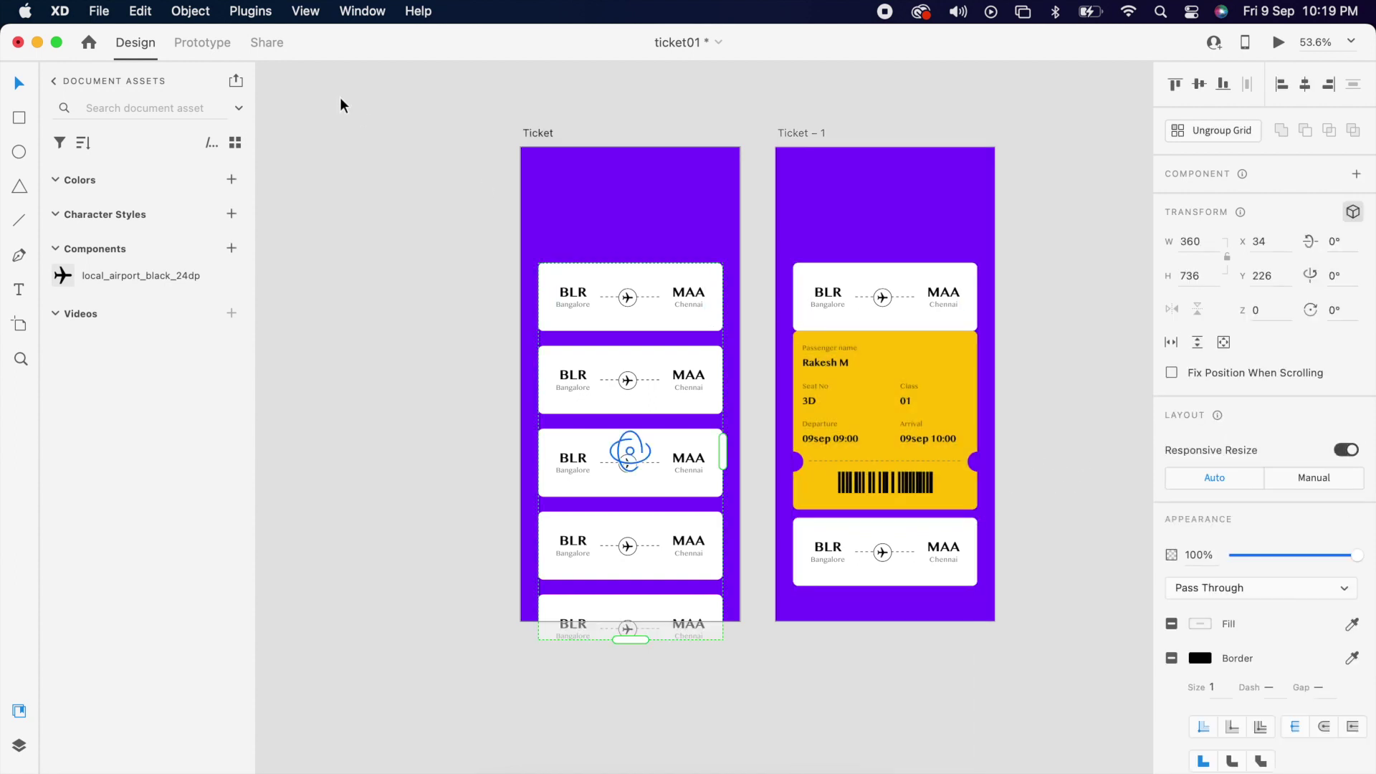
{"action": "left_click", "coordinate": [222, 44]}
Link the first route card to Ticket – 1 with a Tap trigger and Auto-Animate action
{"action": "double_click", "coordinate": [651, 301]}
{"action": "left_click_drag", "start_coordinate": [723, 296], "coordinate": [820, 387]}
{"action": "left_click", "coordinate": [1254, 130]}
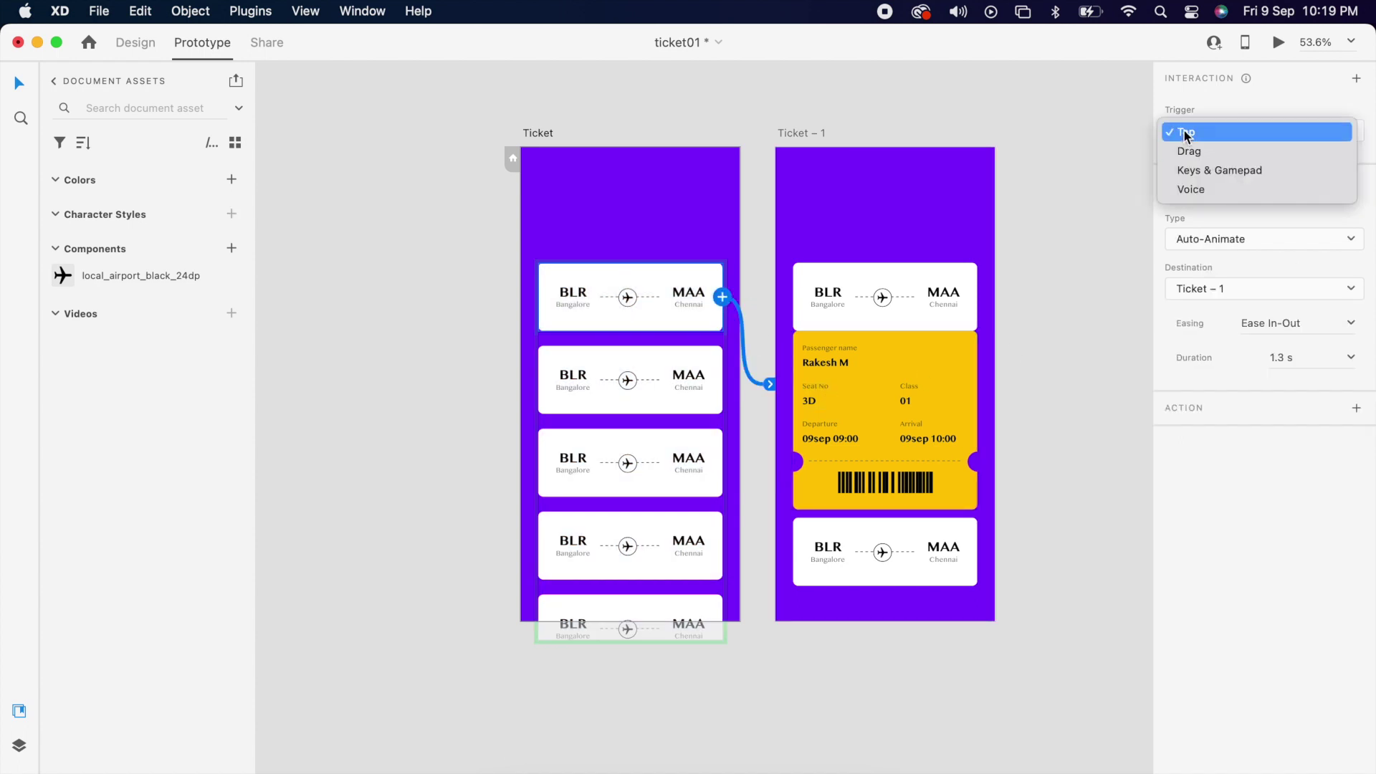
{"action": "left_click", "coordinate": [1280, 232]}
{"action": "left_click", "coordinate": [1255, 238]}
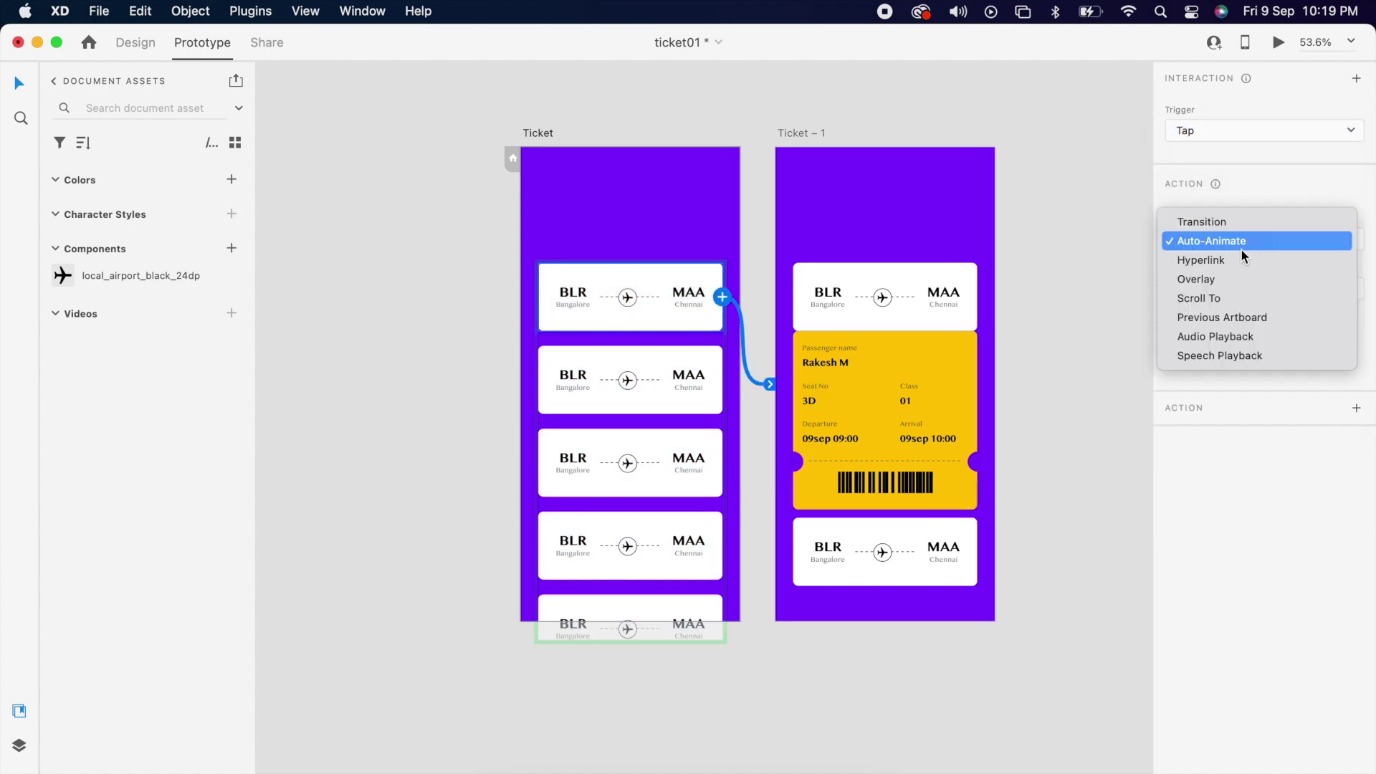
{"action": "left_click", "coordinate": [1242, 253]}
Set the transition easing to Ease In-Out and duration to 1 s
{"action": "left_click", "coordinate": [1352, 329]}
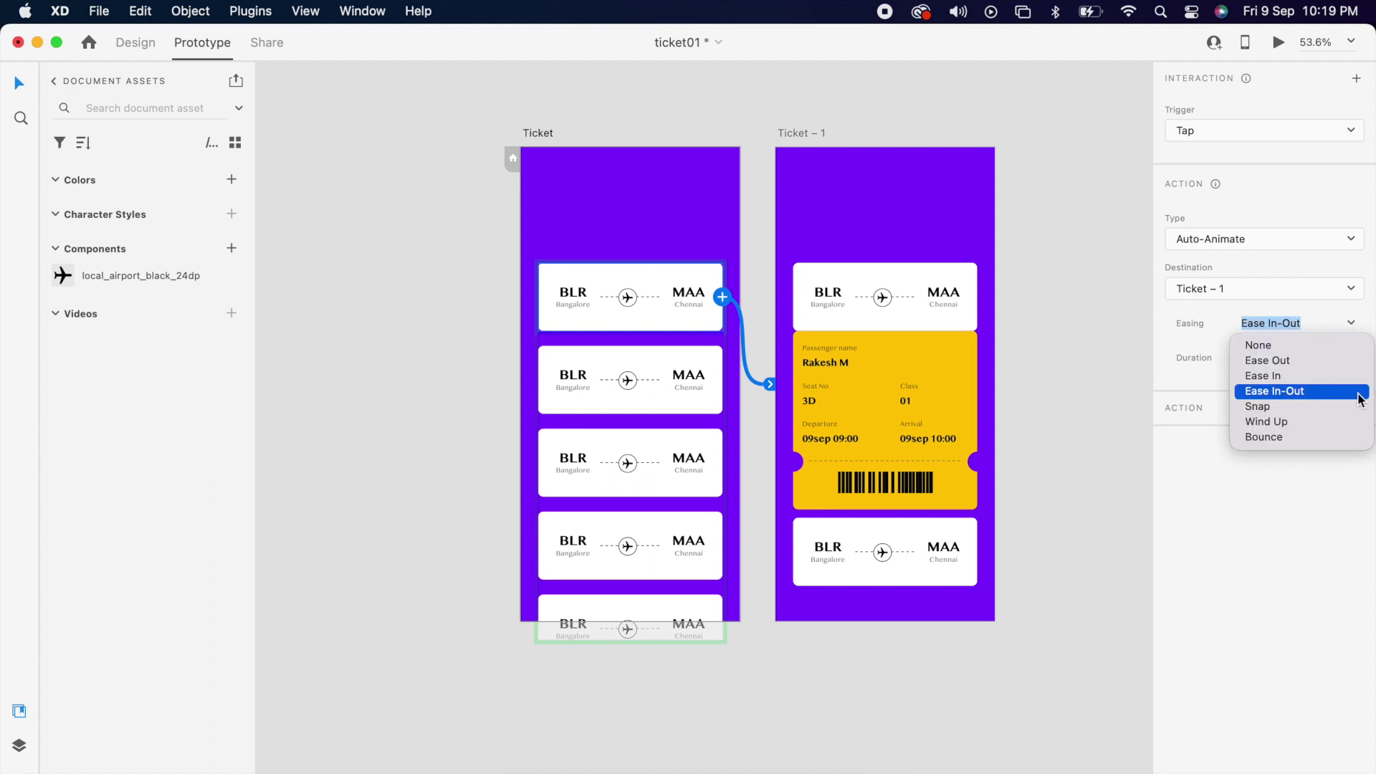
{"action": "left_click", "coordinate": [1360, 399]}
{"action": "left_click", "coordinate": [1355, 362]}
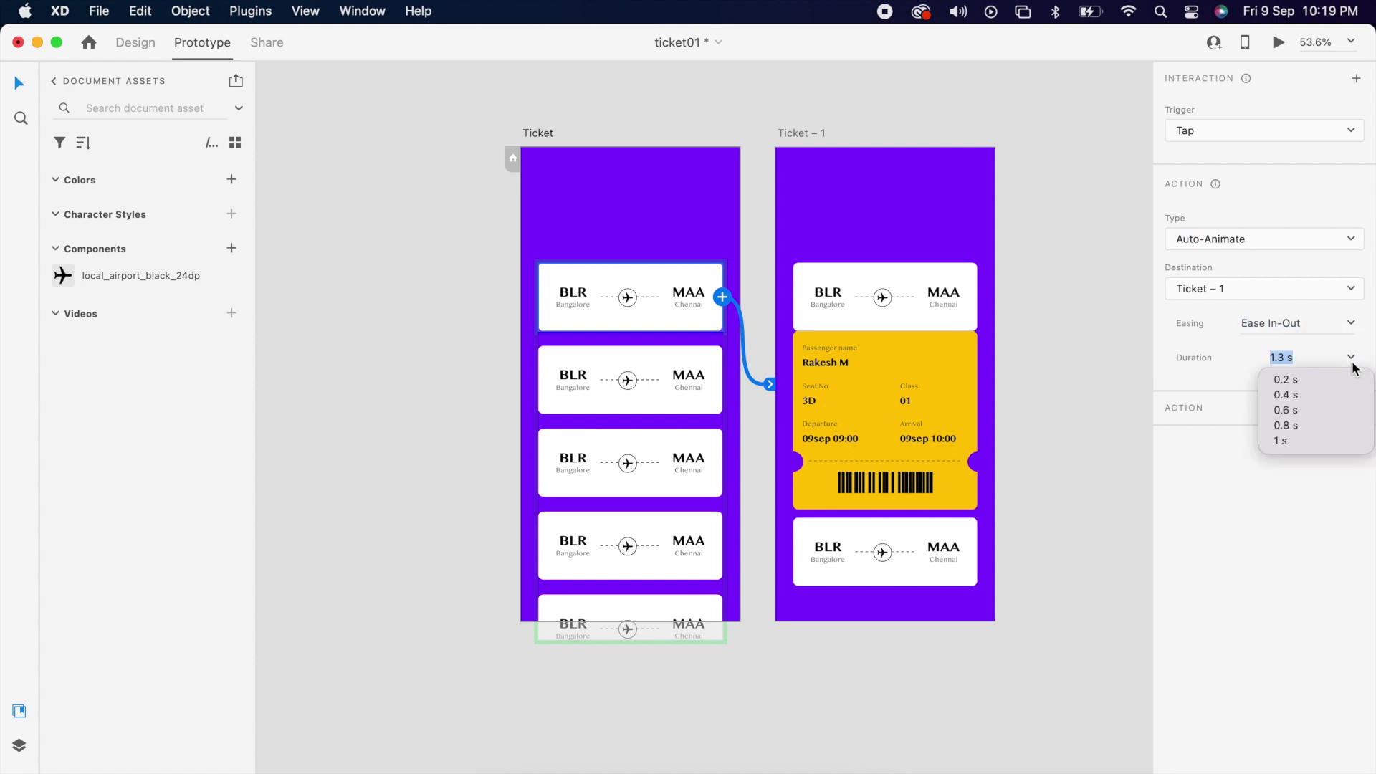
{"action": "left_click", "coordinate": [1298, 441]}
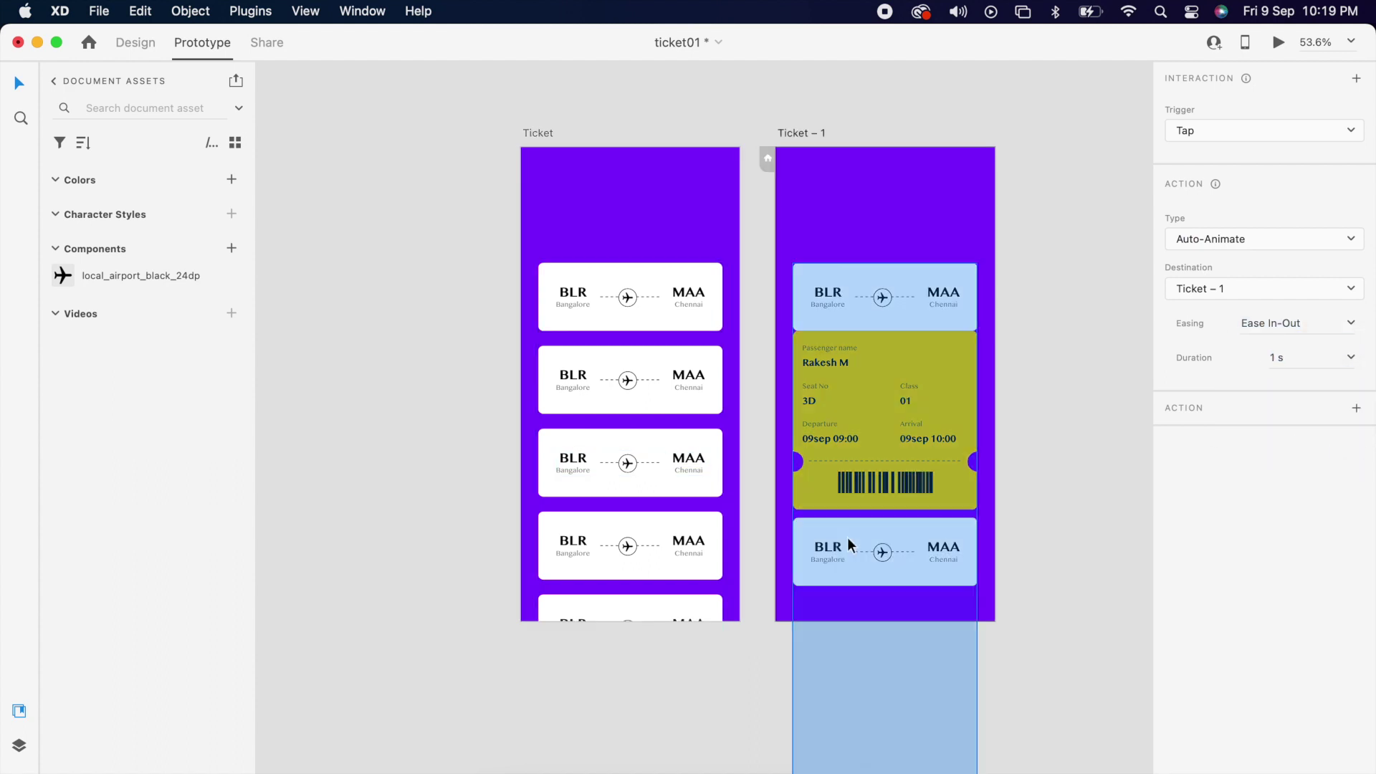
{"action": "left_click", "coordinate": [848, 536]}
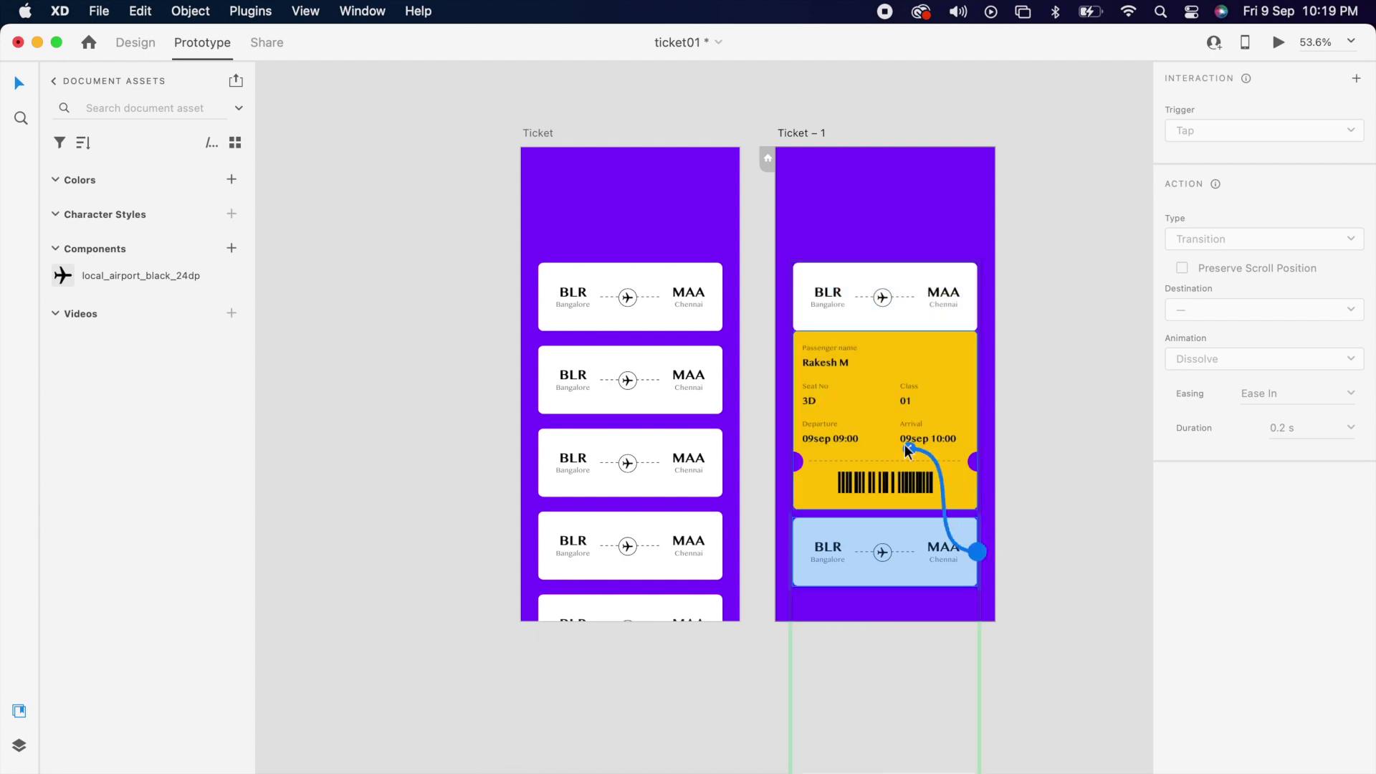